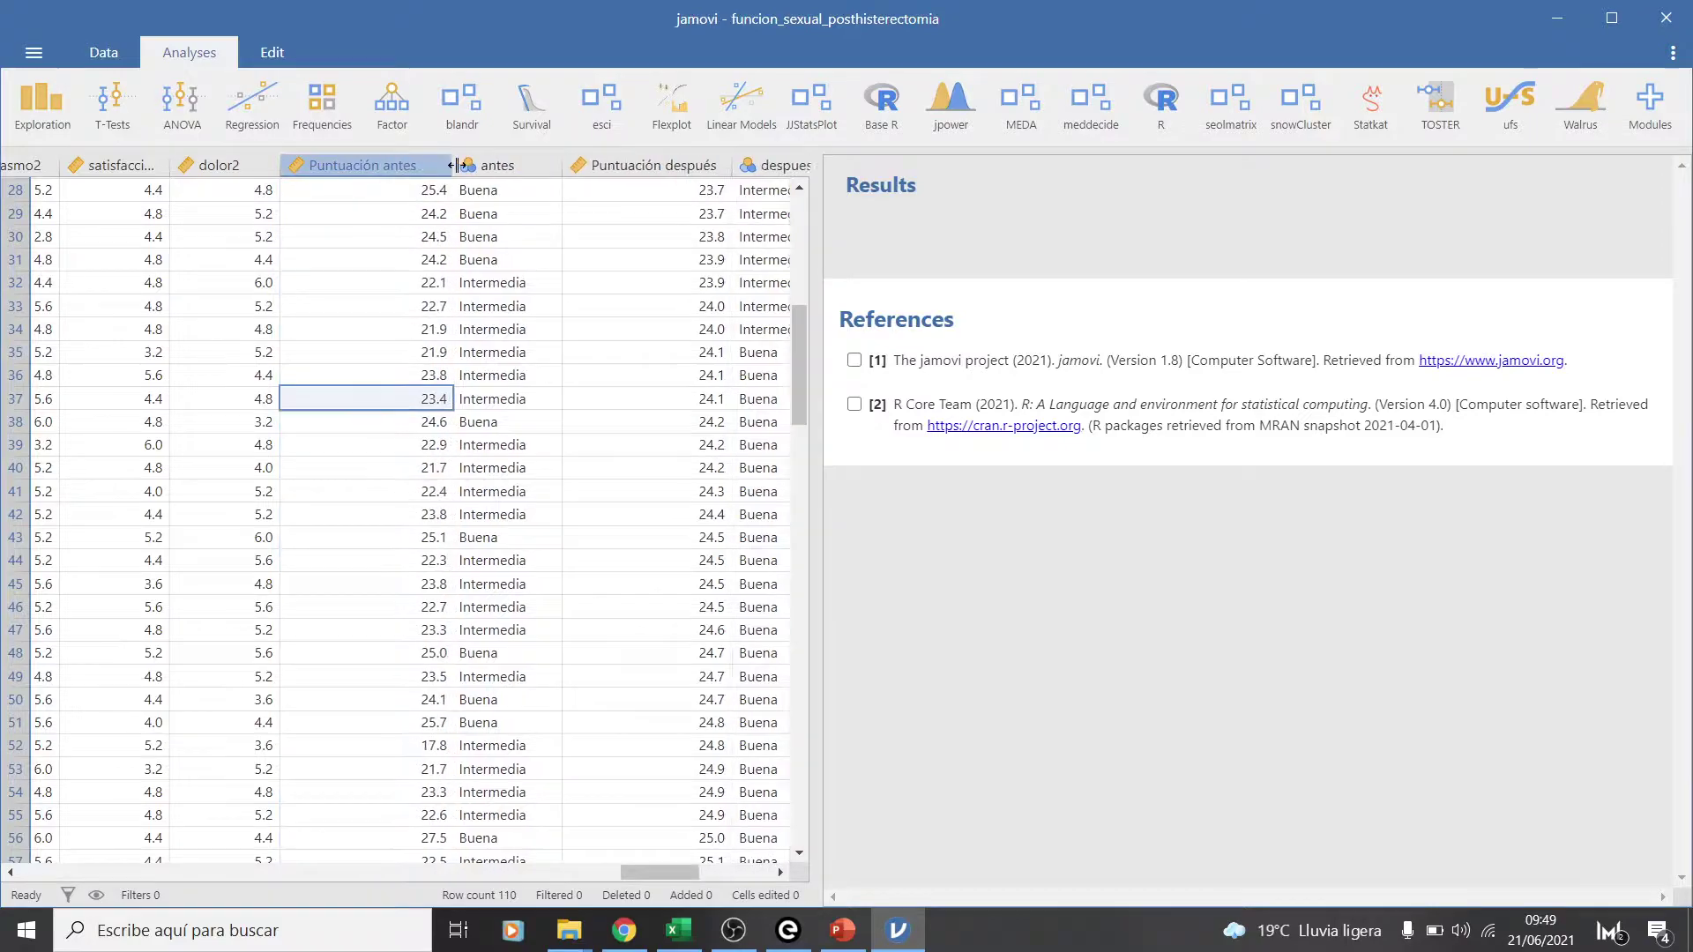
Examine the Puntuación antes and Puntuación después columns and the paired scores in their first rows
click(378, 174)
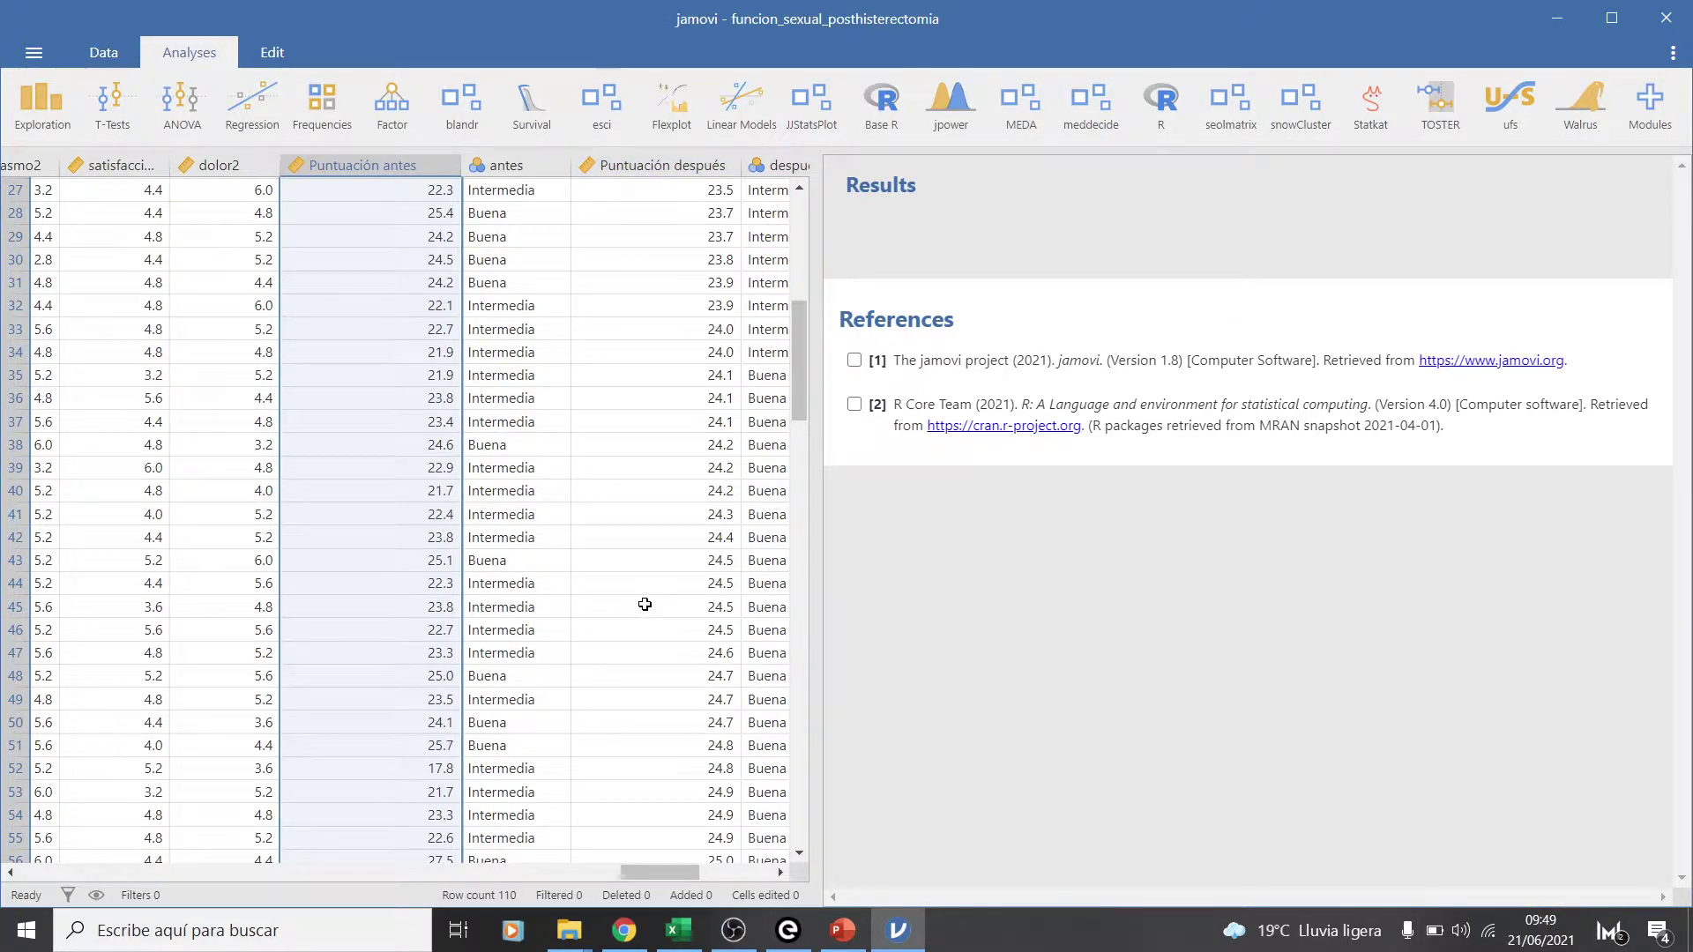
click(371, 164)
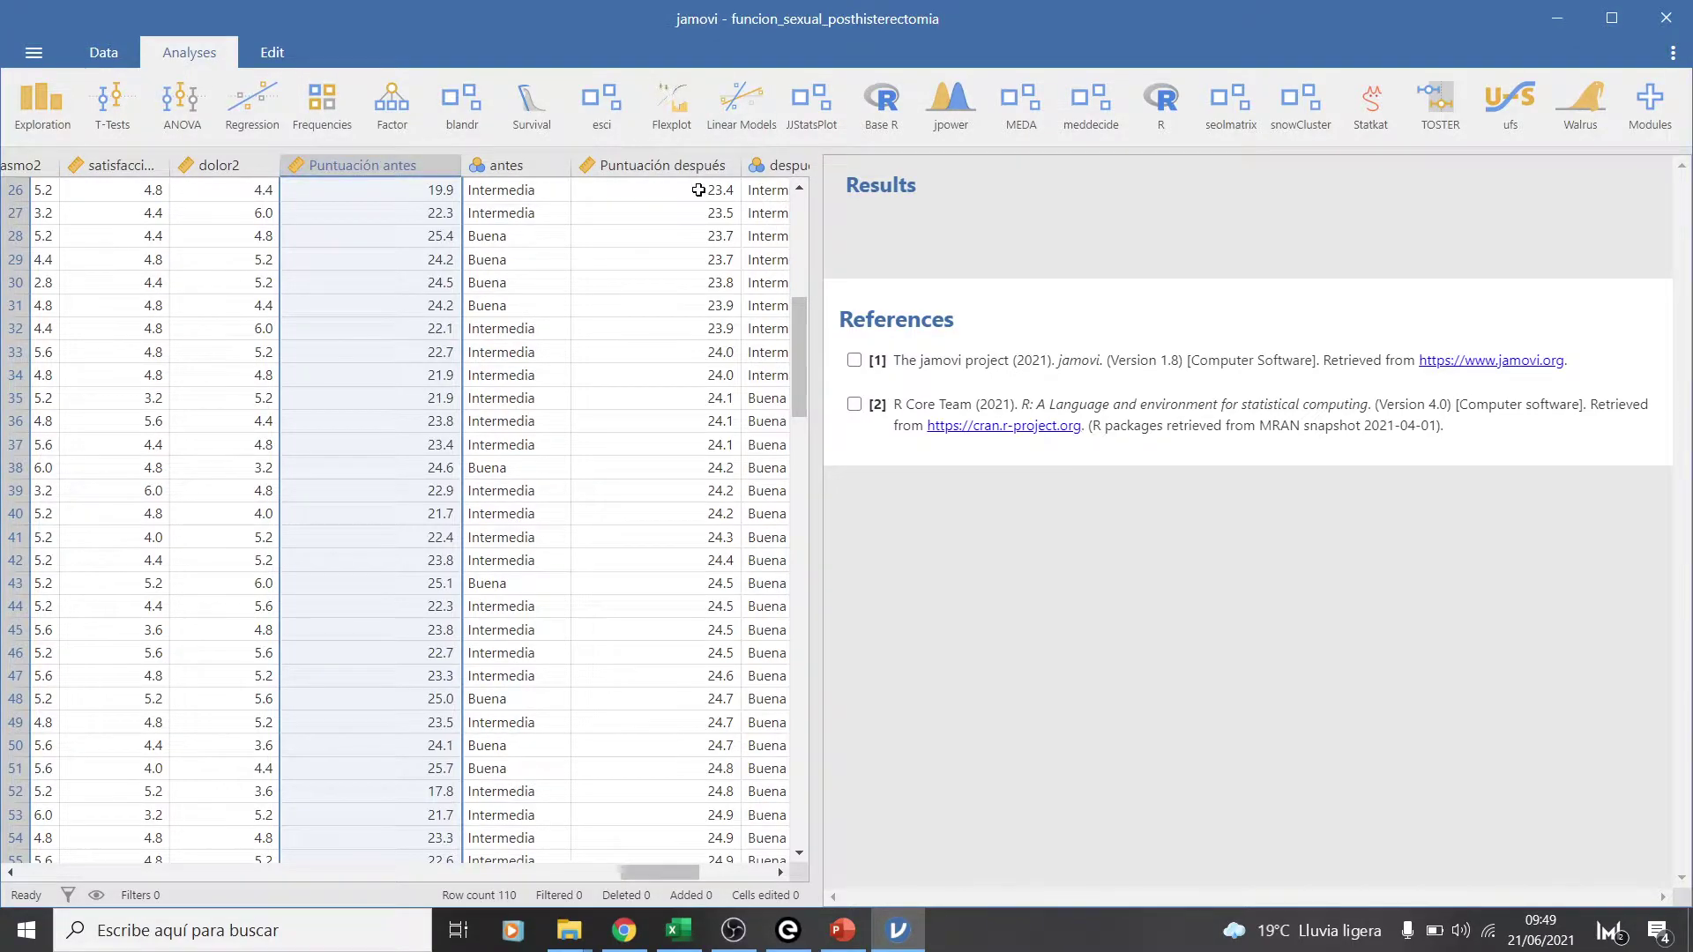
click(678, 167)
scroll(699, 559, up, 8)
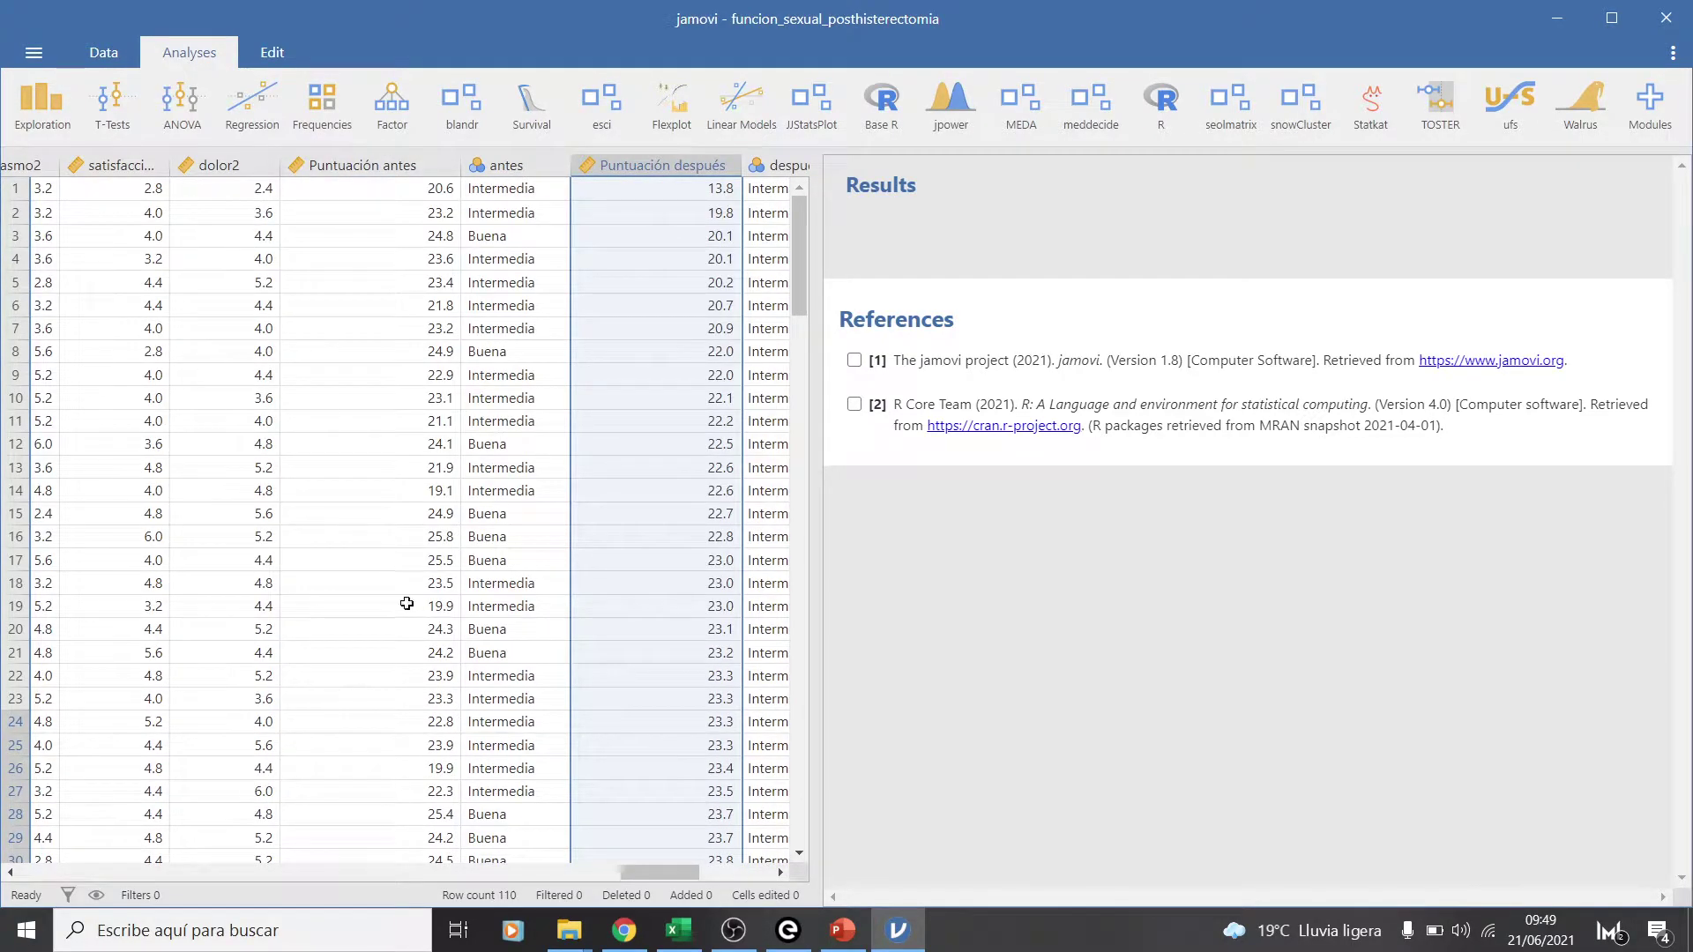
drag(352, 189, 342, 188)
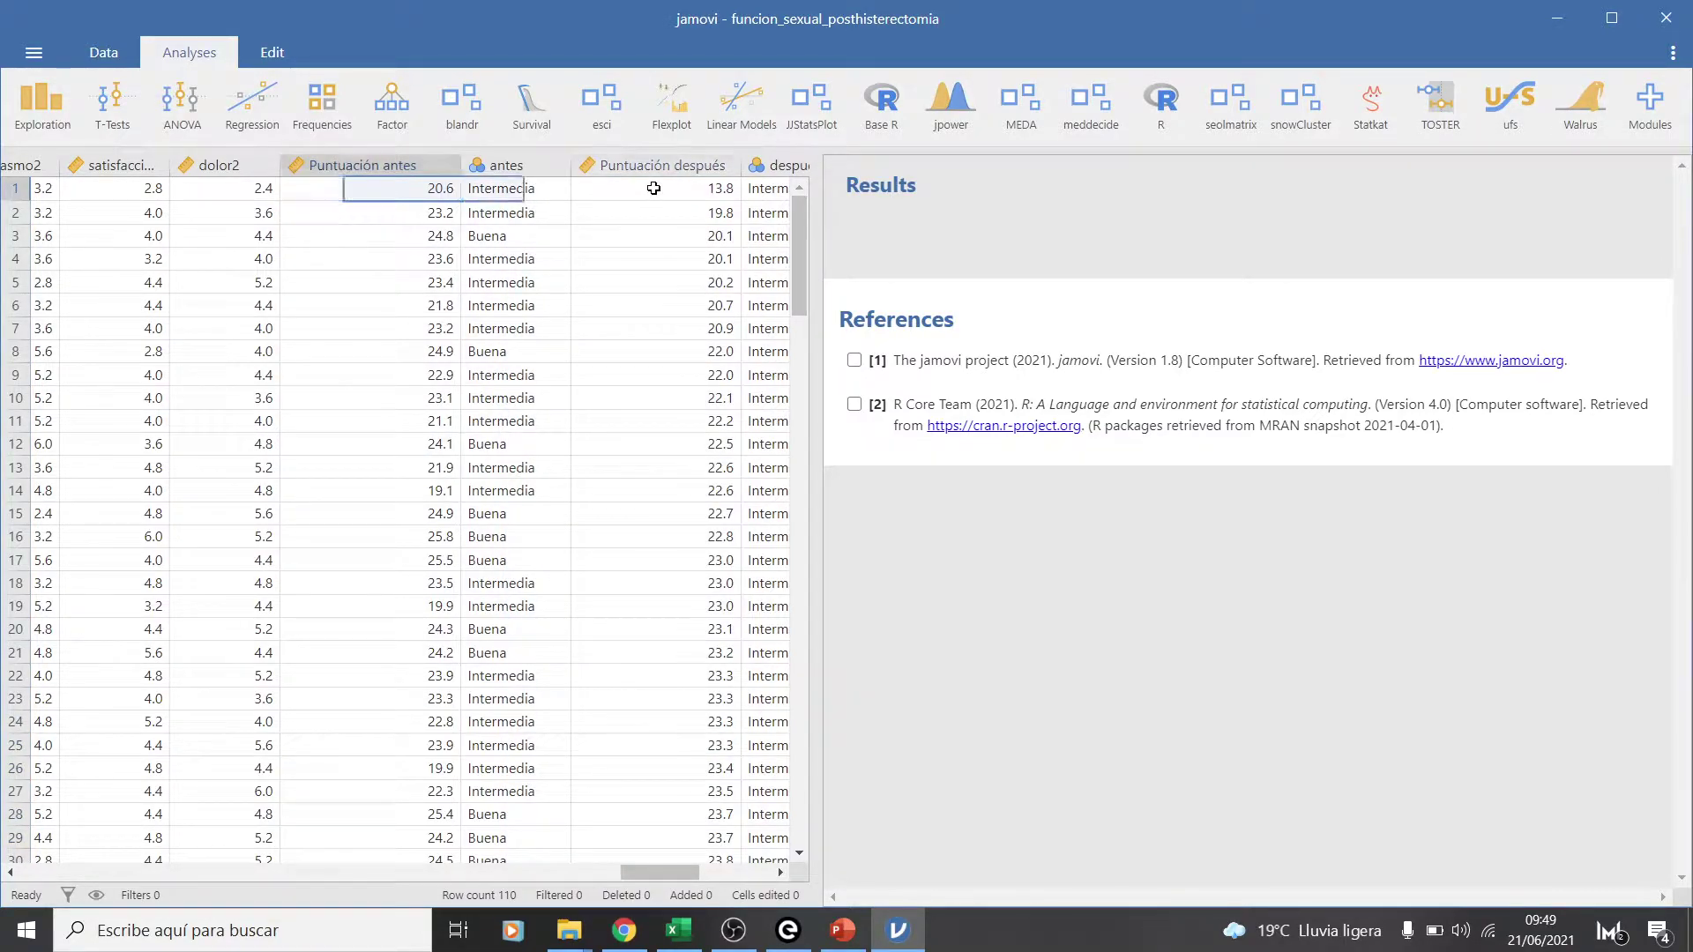
click(410, 216)
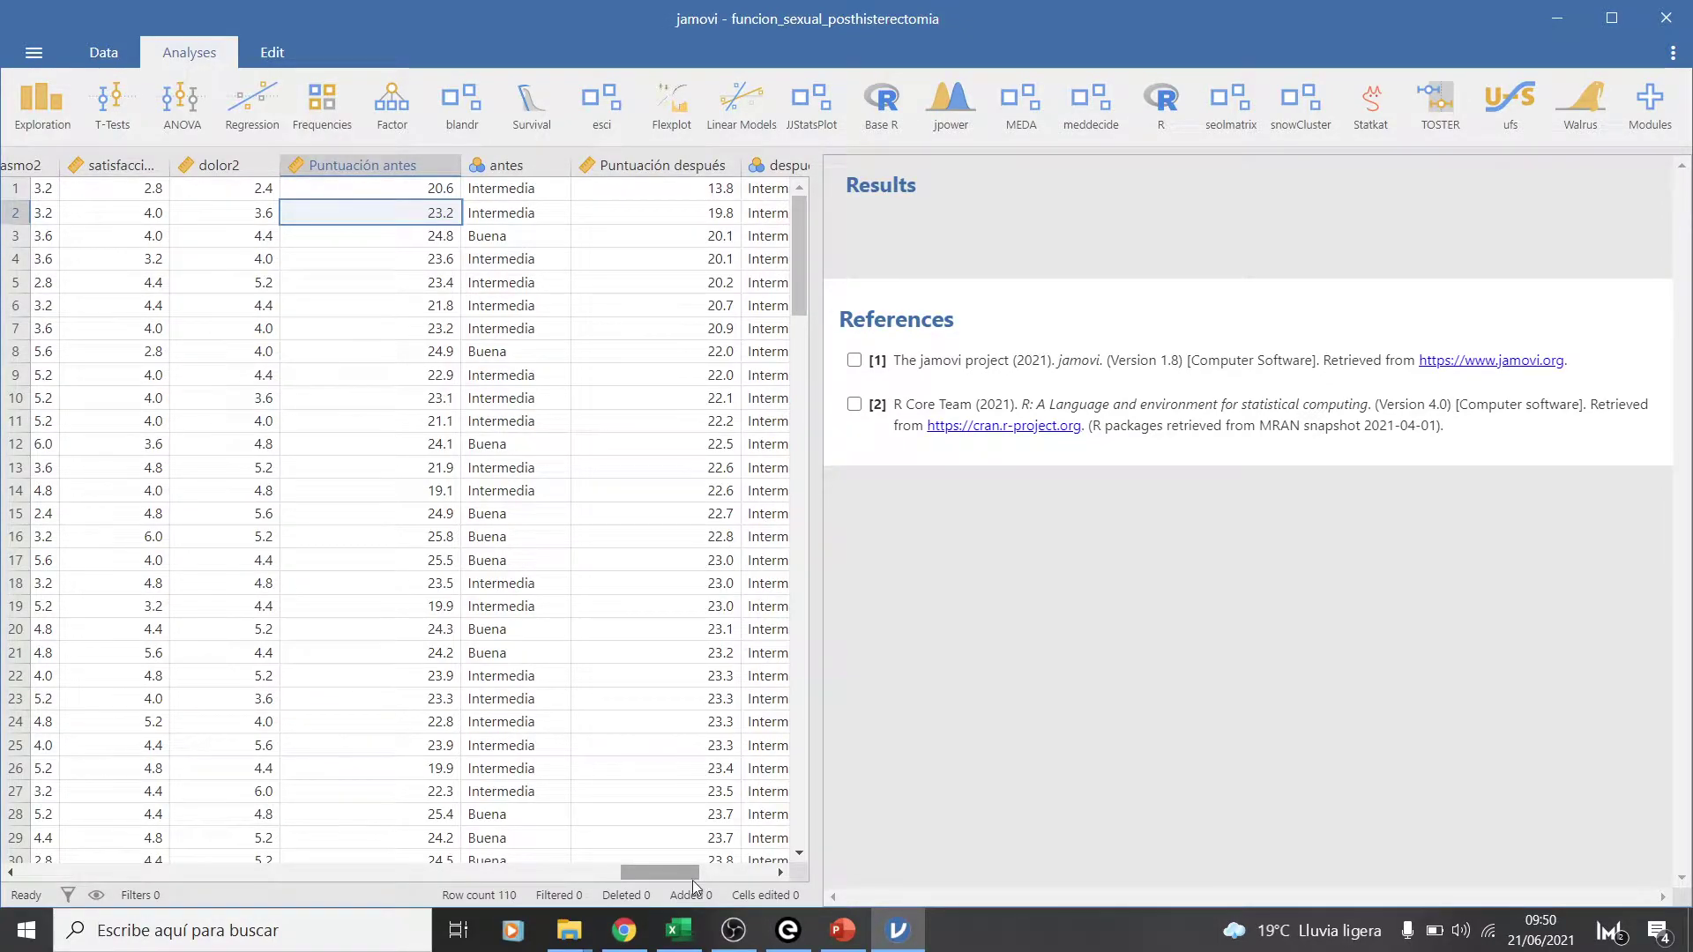
click(361, 165)
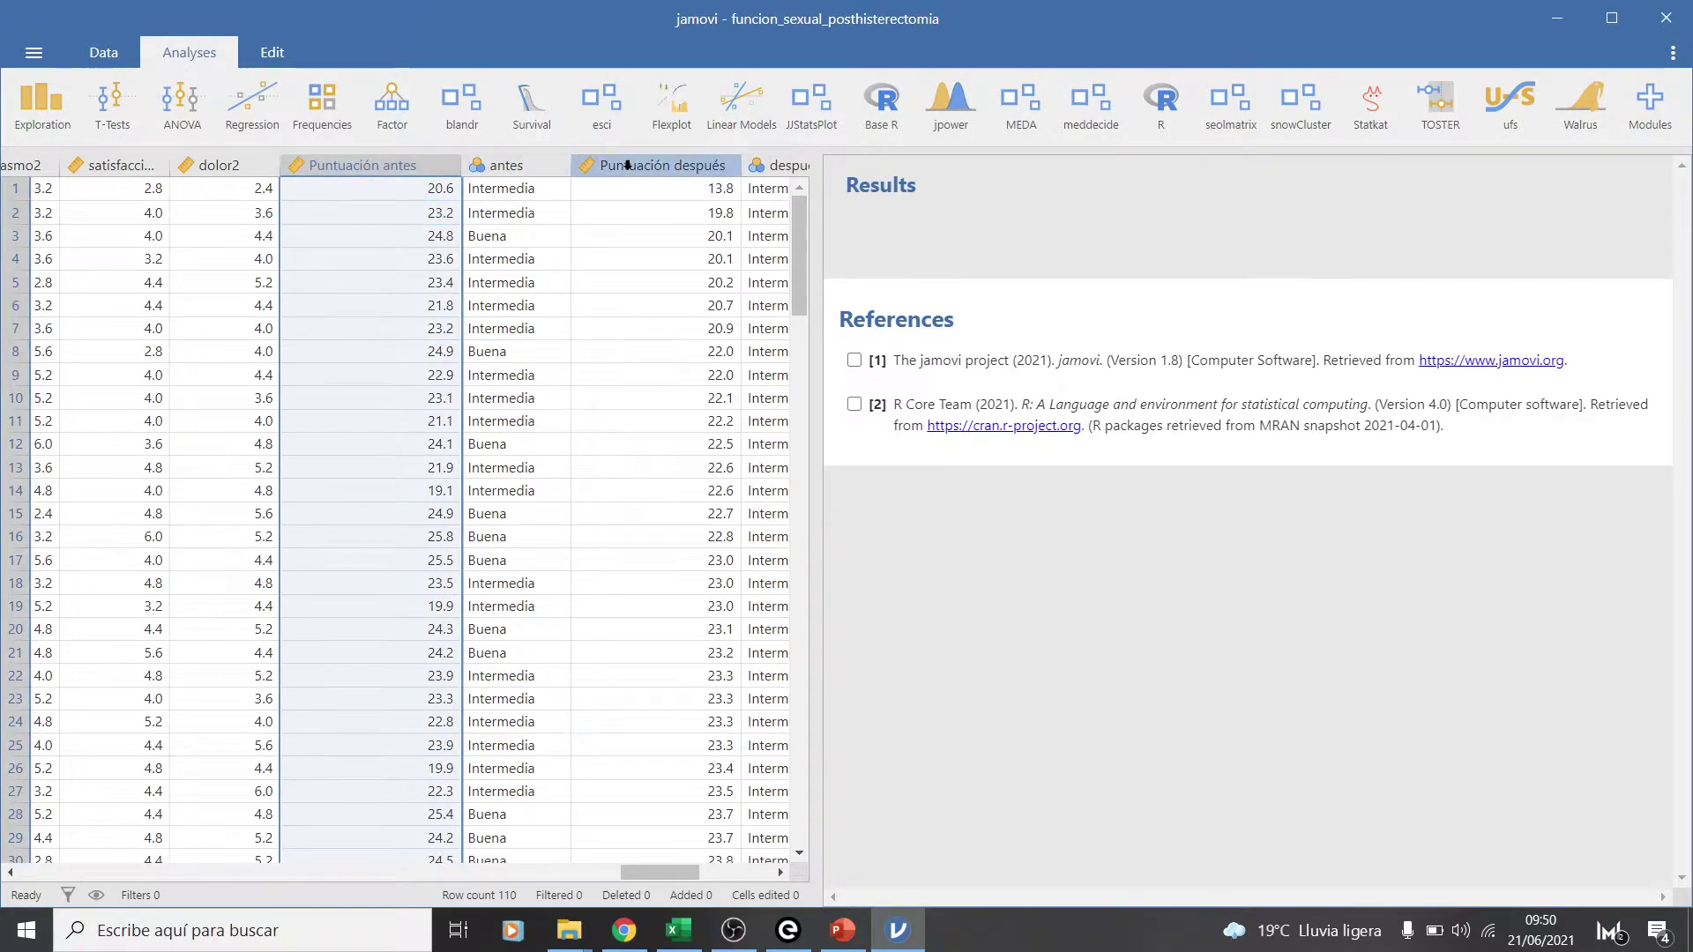
click(628, 165)
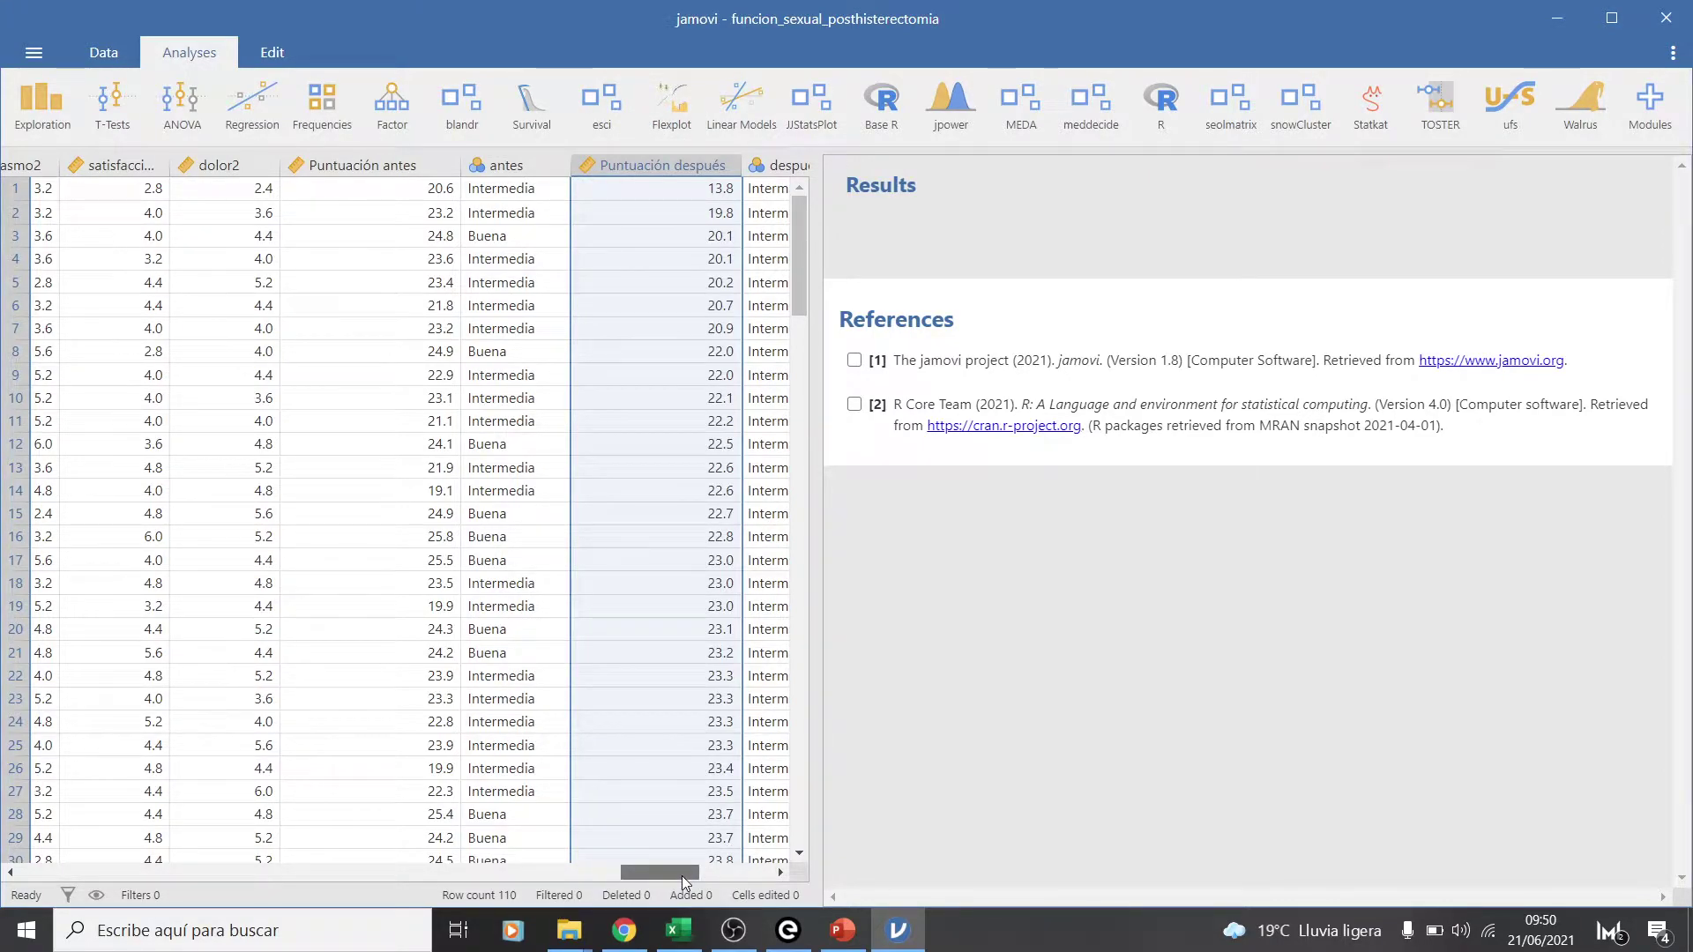
drag(681, 876, 694, 882)
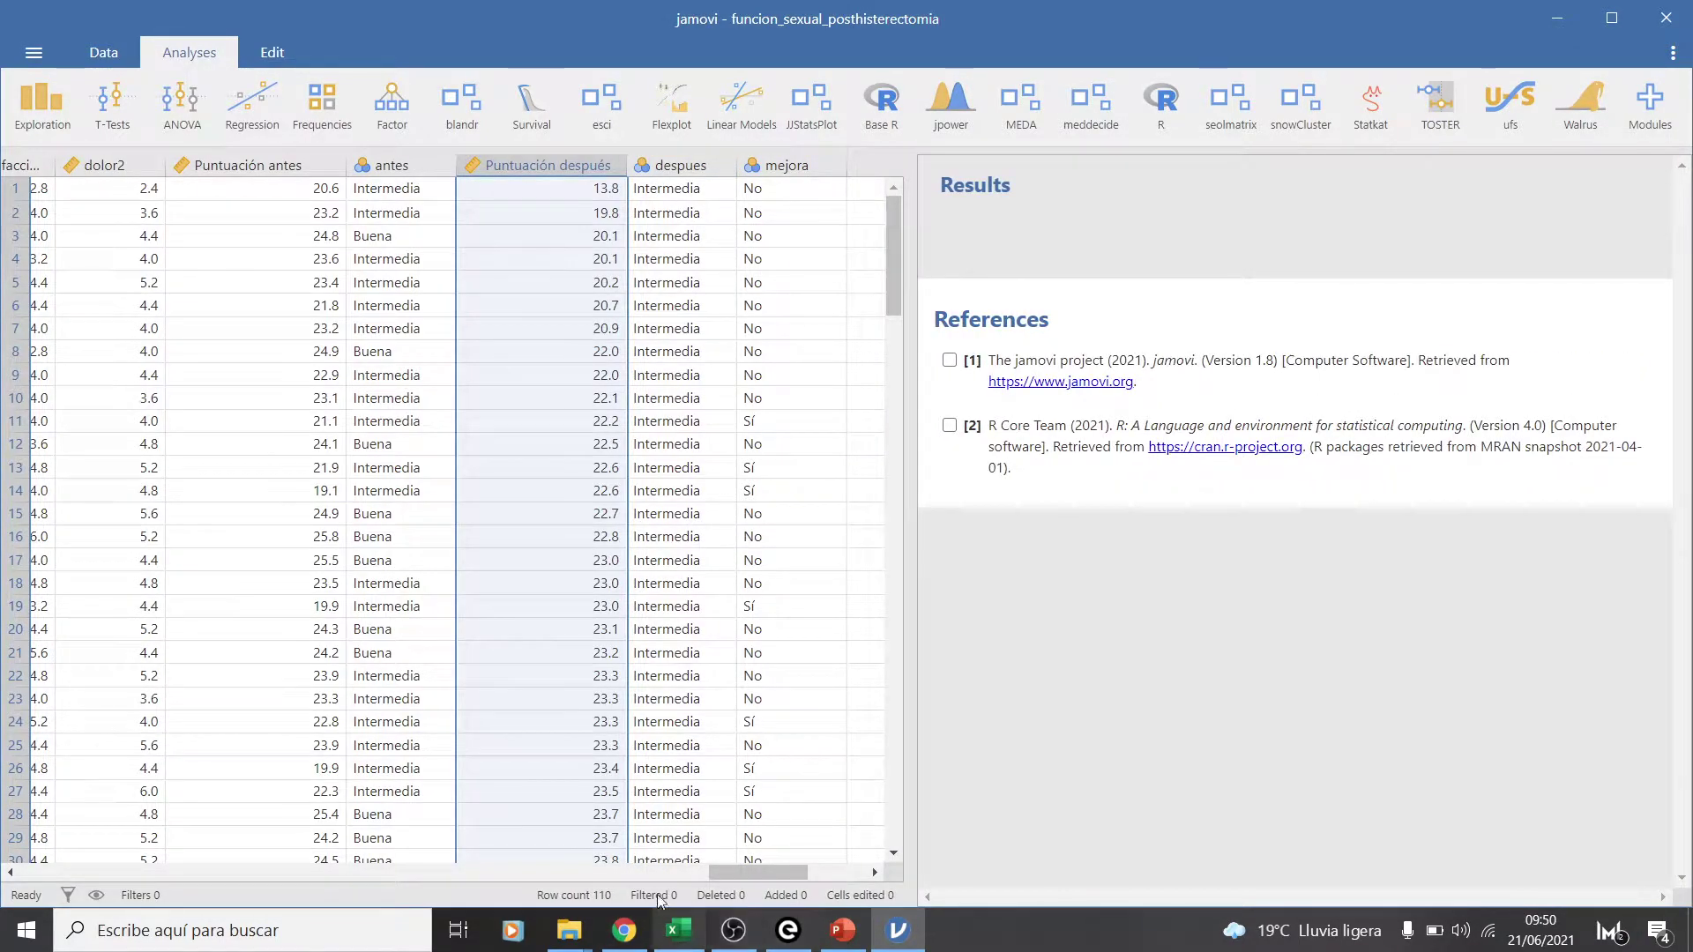
Switch to the inferencia_estadística workbook in Excel and review the two-tailed null and alternative hypotheses on the t_relacionadas sheet
click(679, 930)
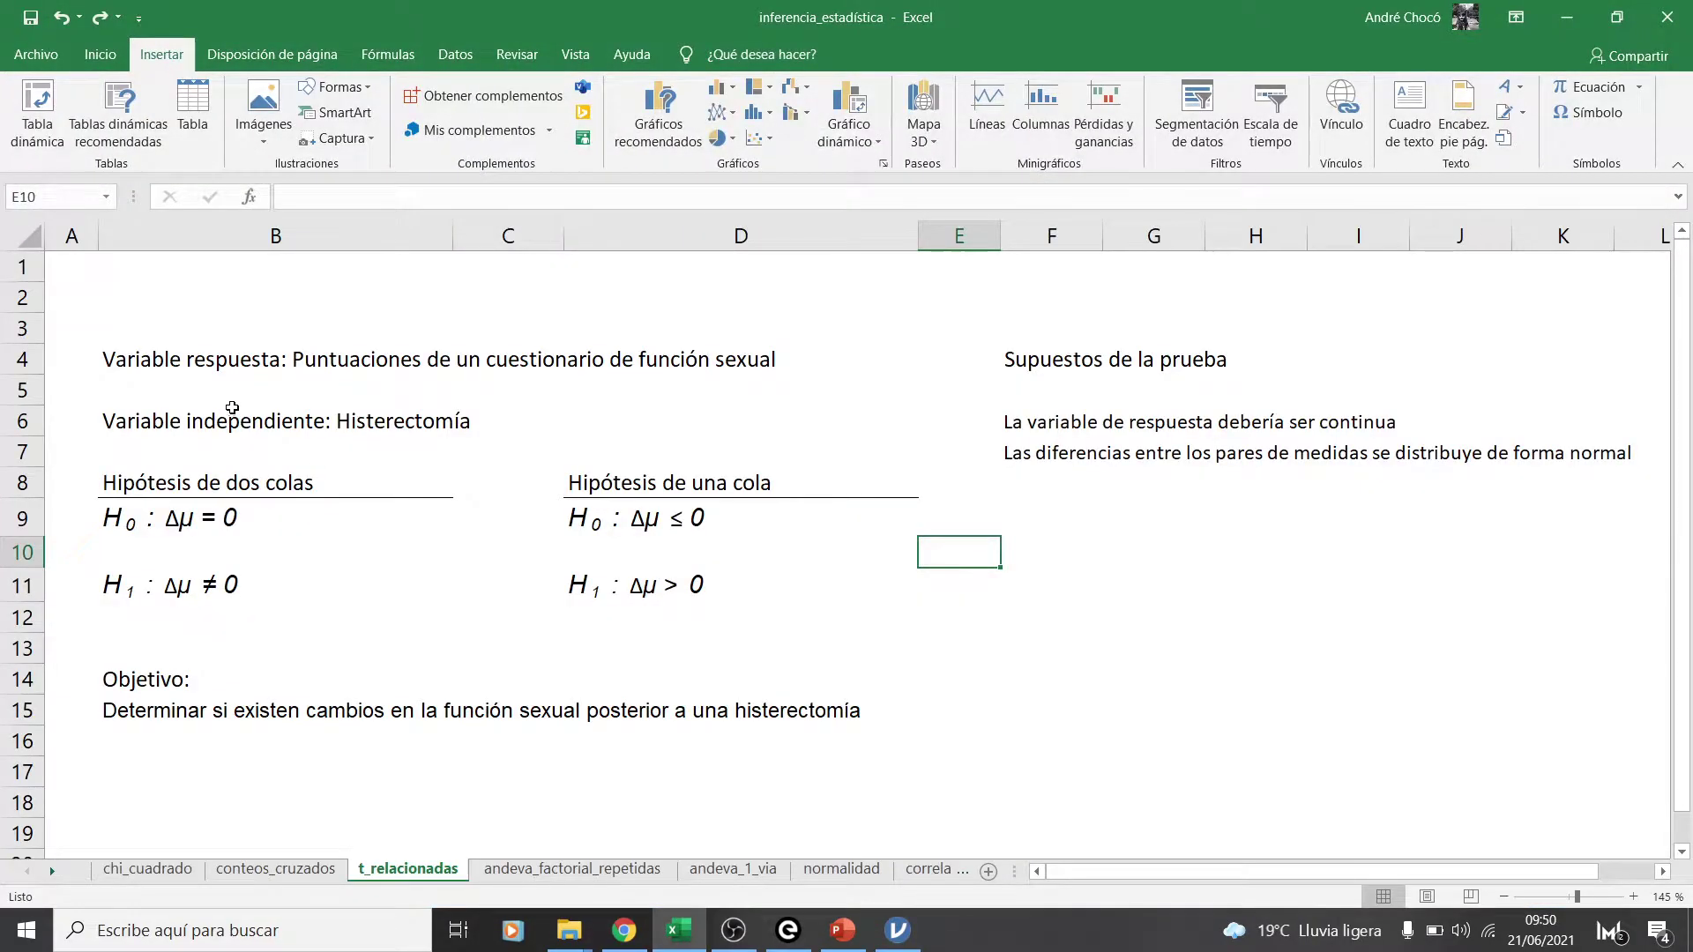
click(199, 386)
click(159, 525)
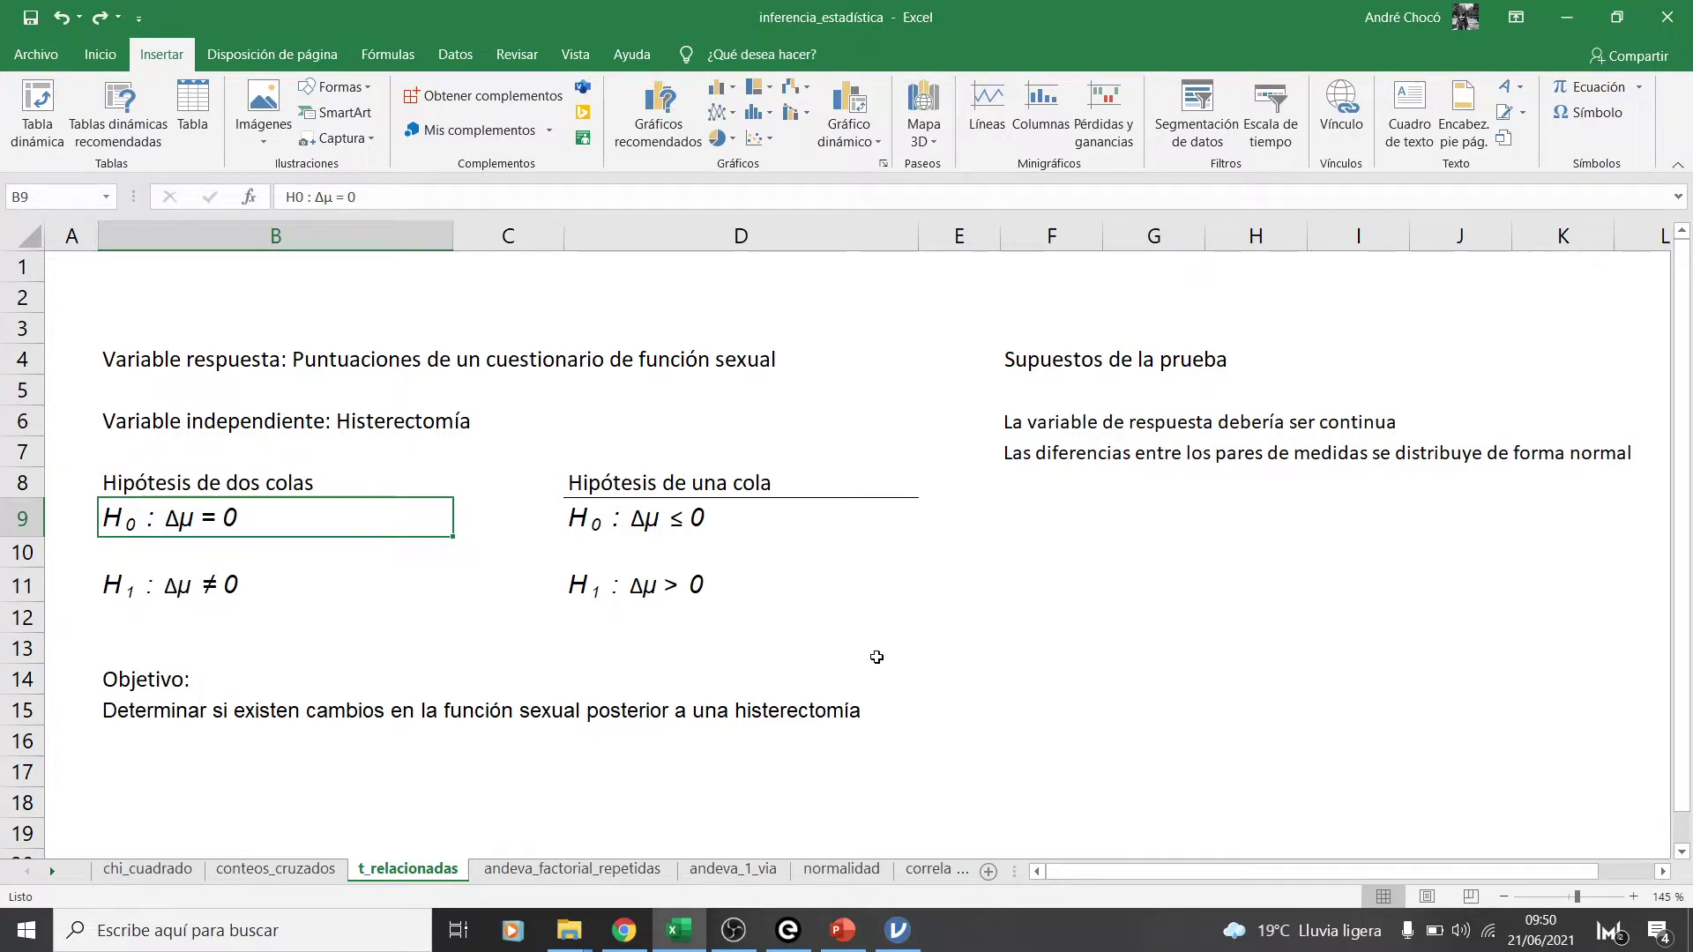
click(179, 565)
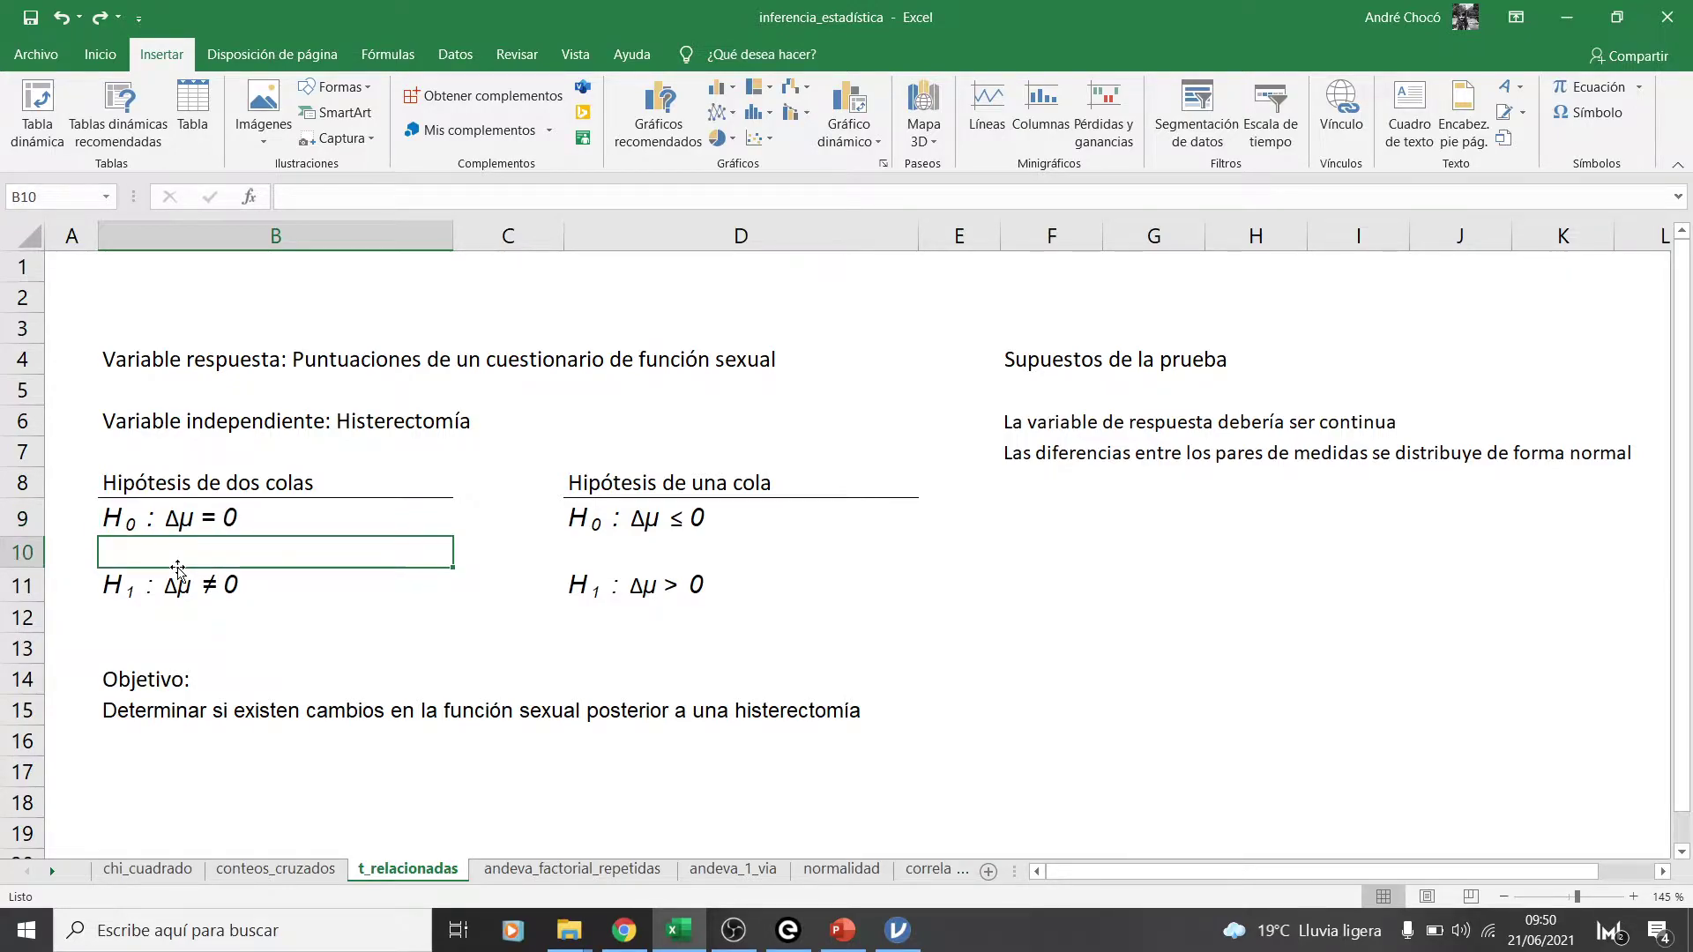
click(189, 590)
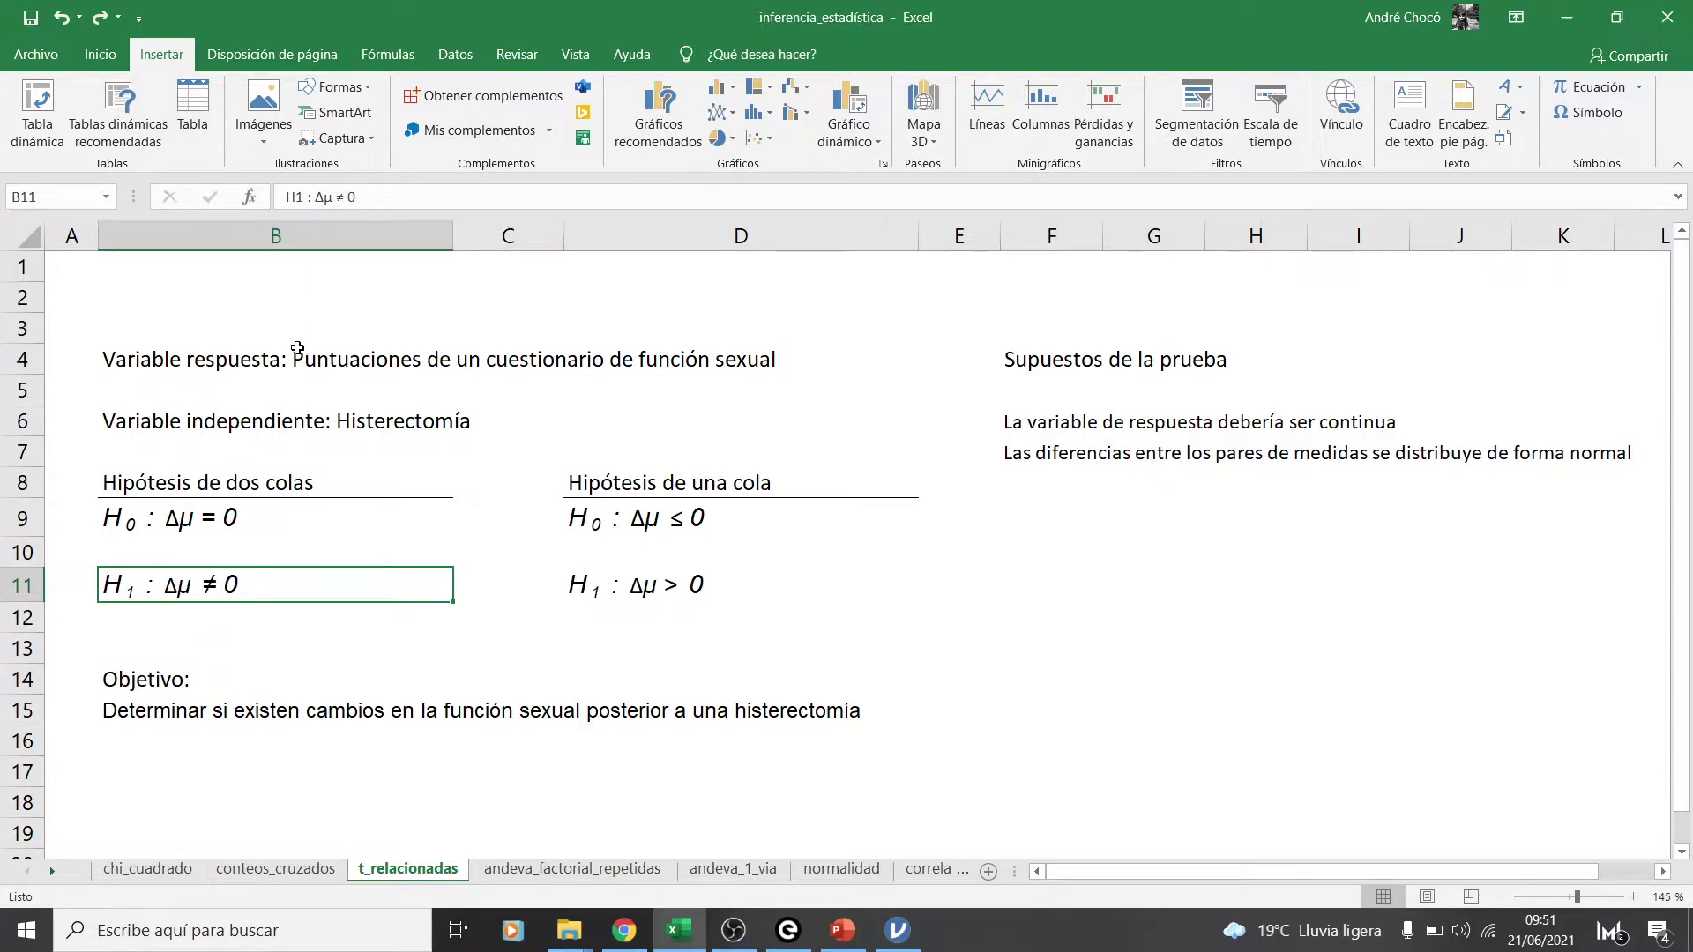
click(324, 508)
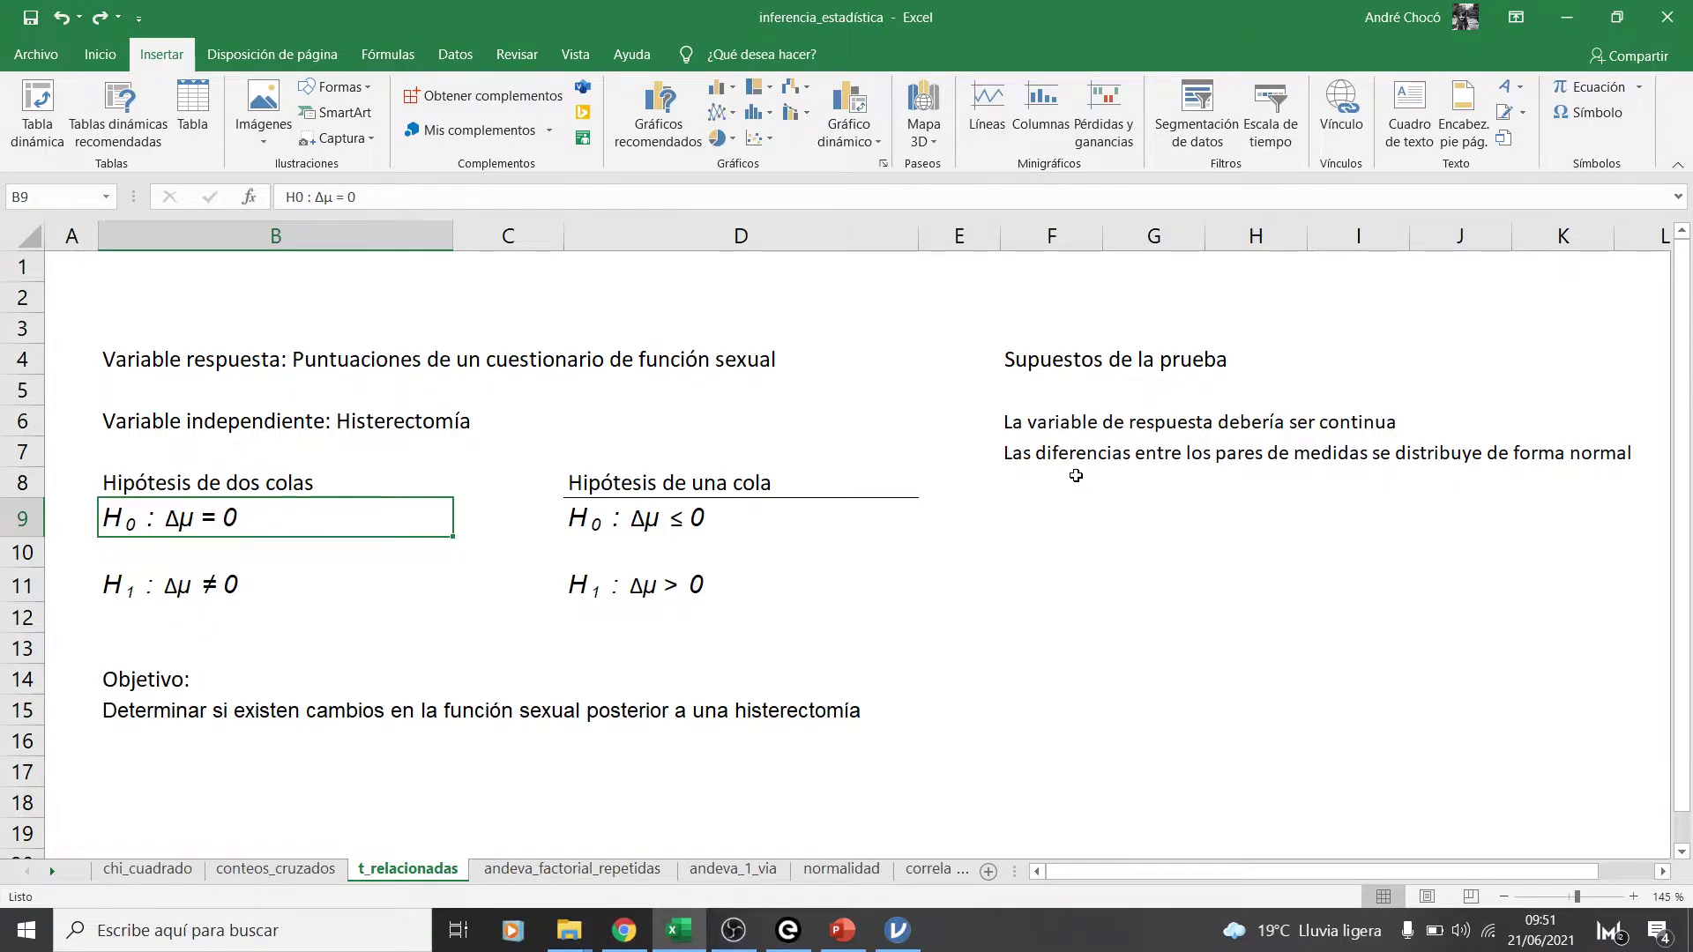
Review the one-tailed hypotheses, the study objective and the response variable on the t_relacionadas sheet
click(617, 509)
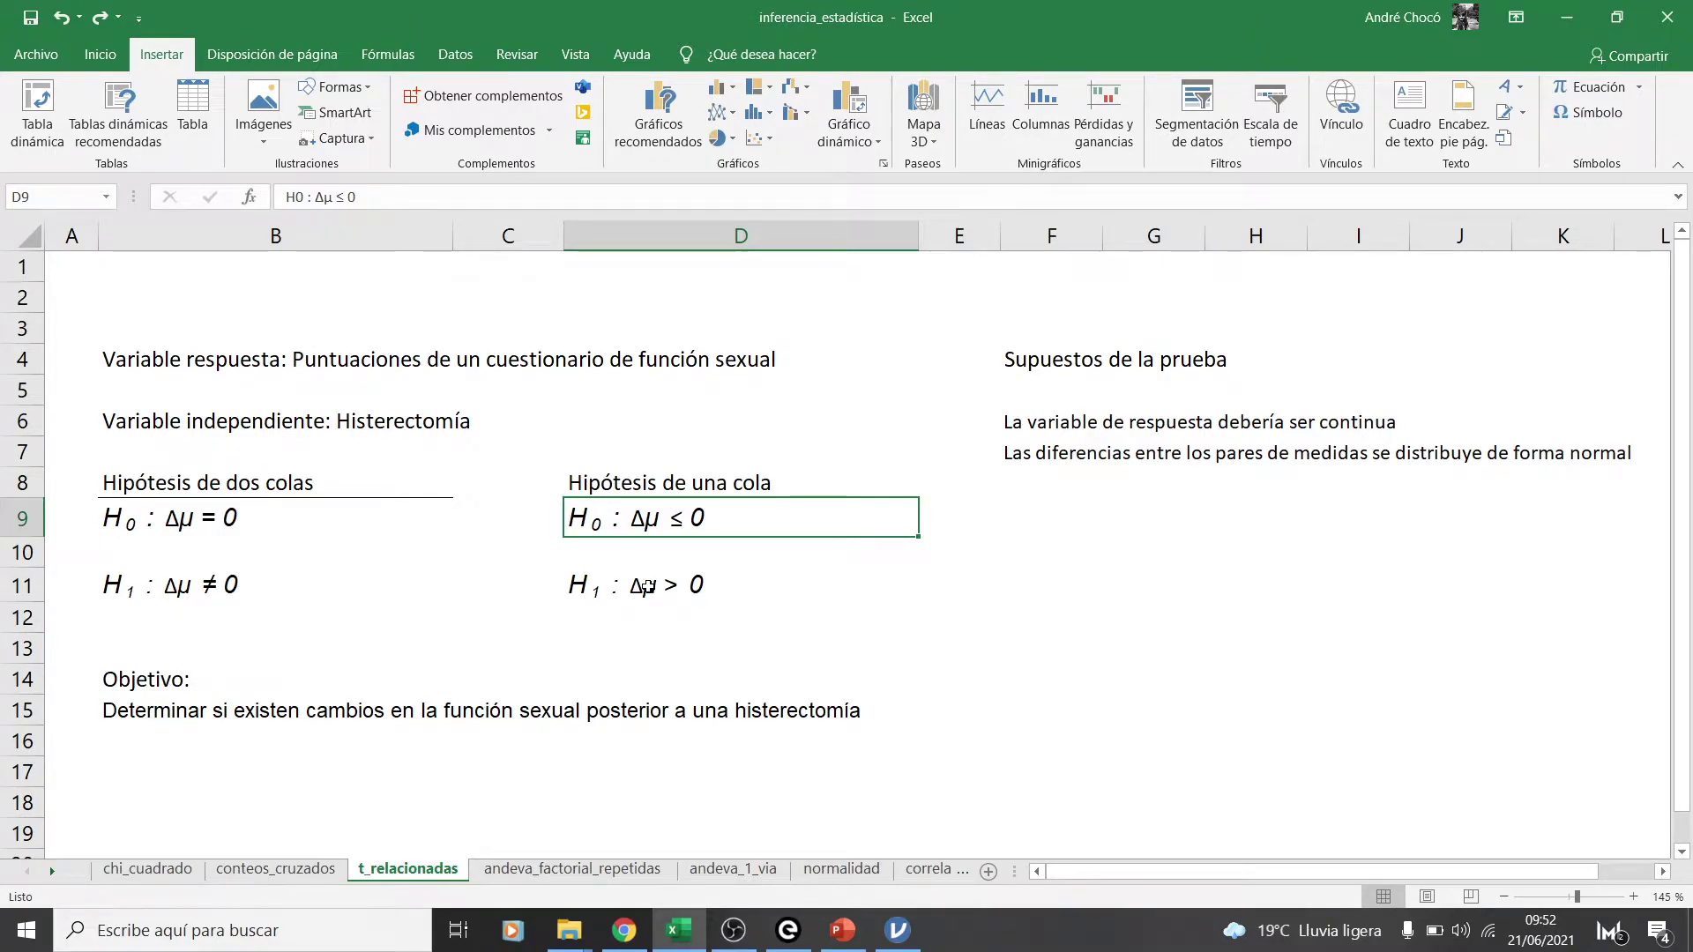
click(619, 559)
click(611, 518)
click(593, 599)
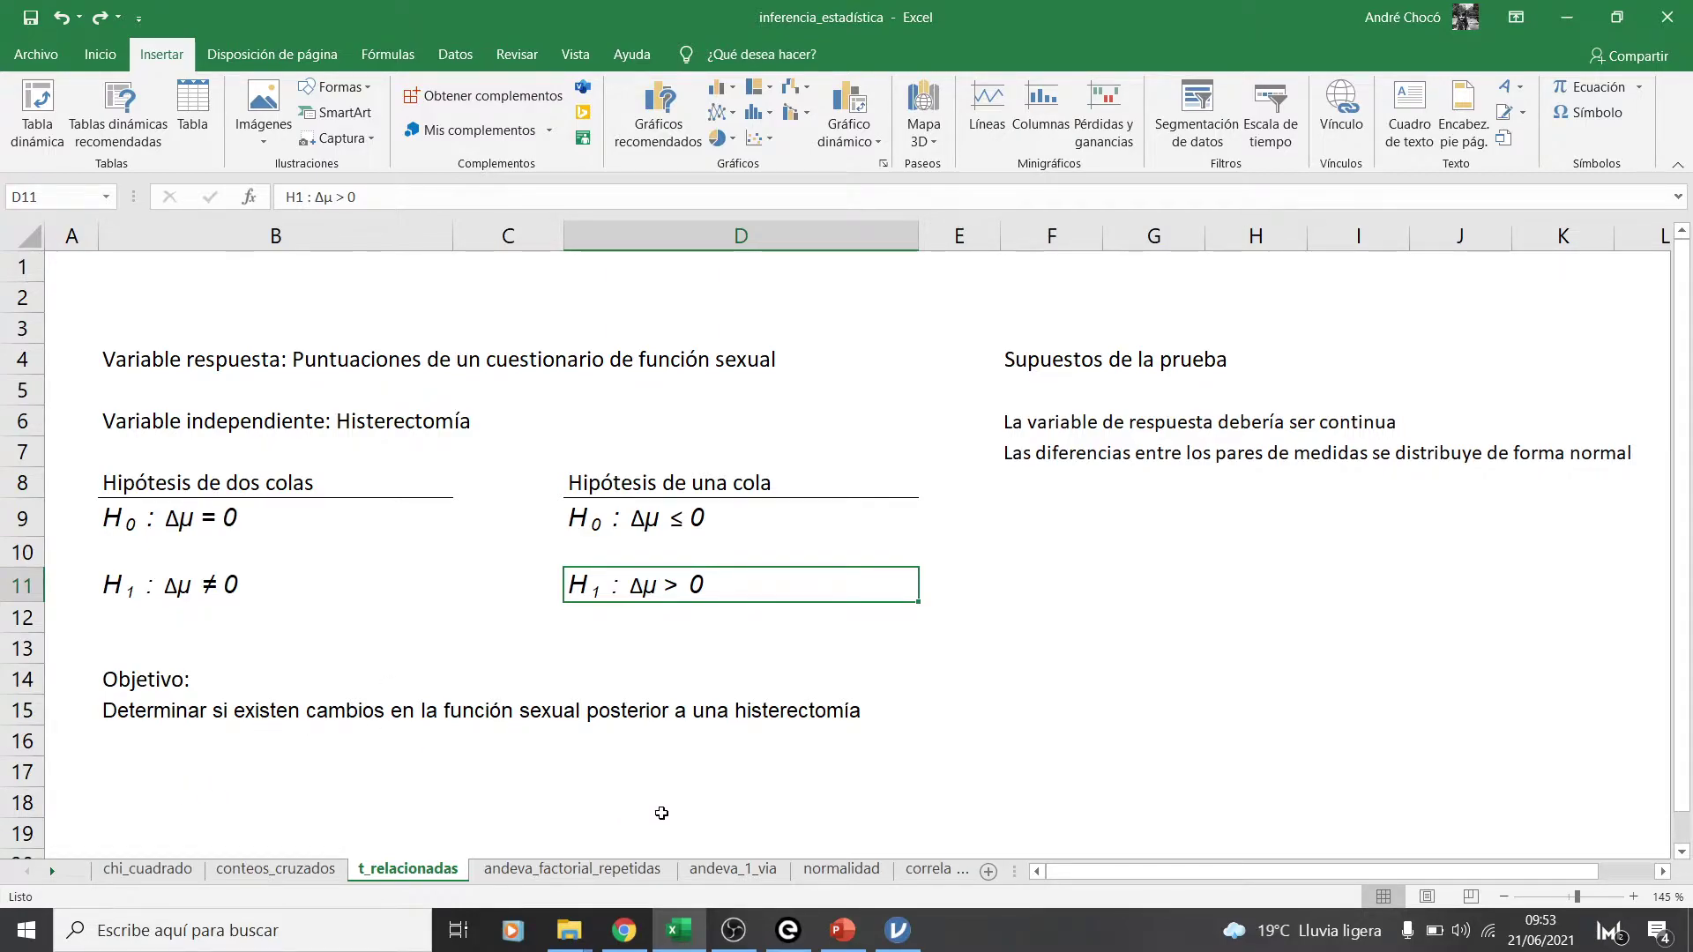
click(138, 714)
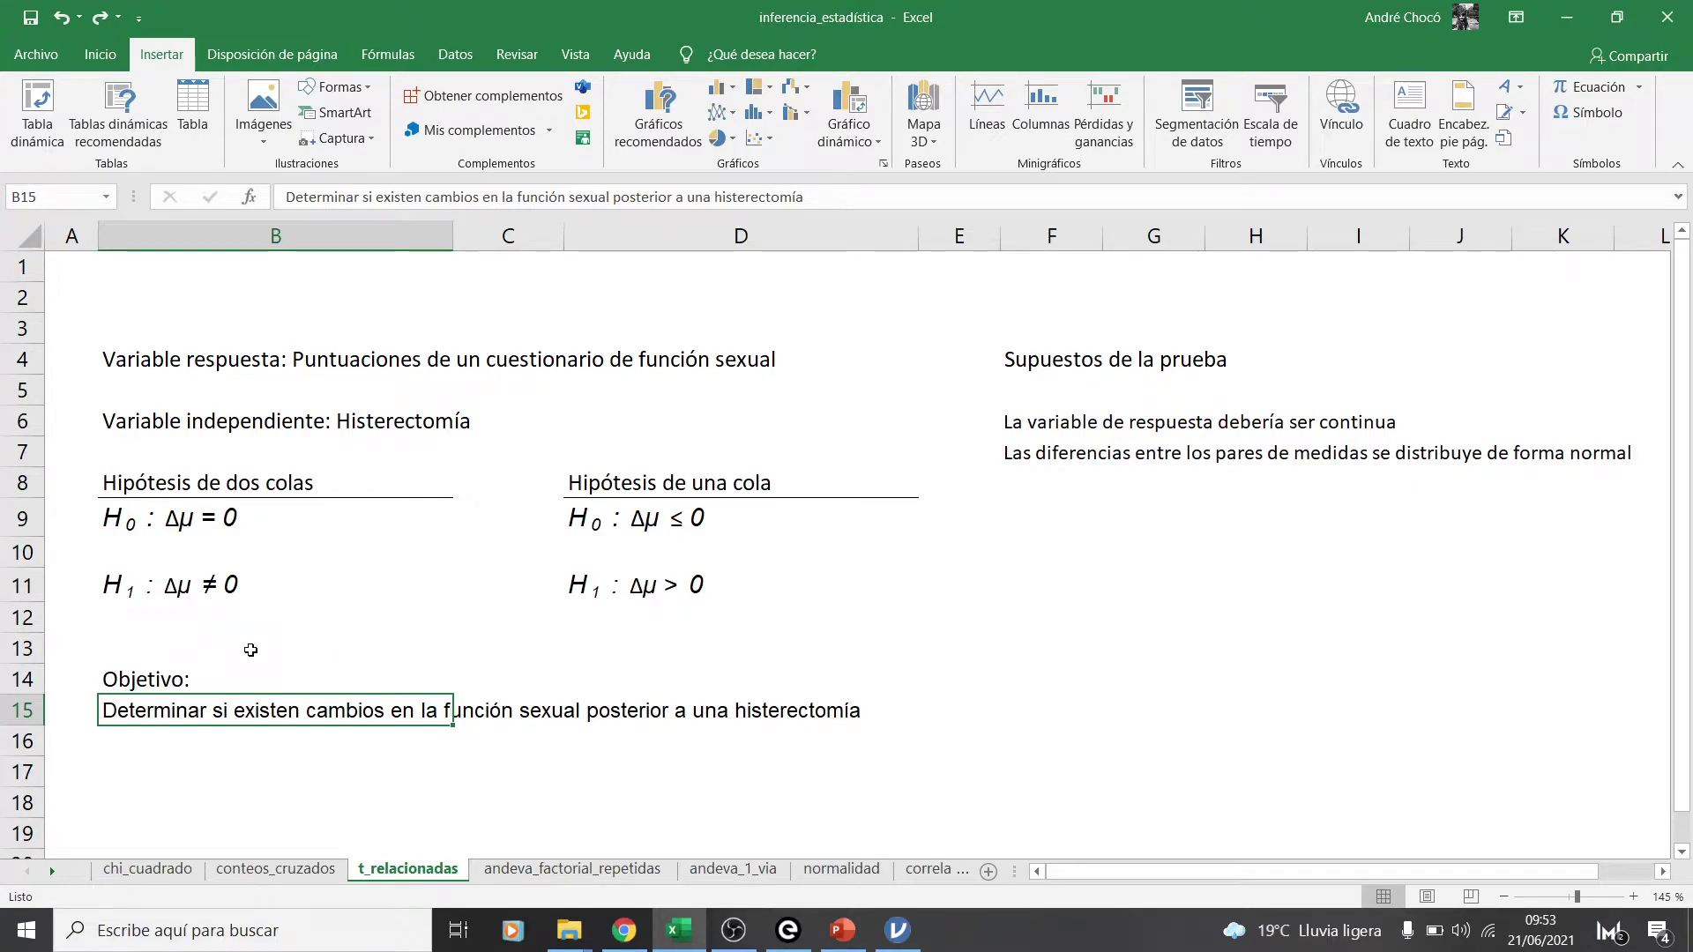
click(288, 366)
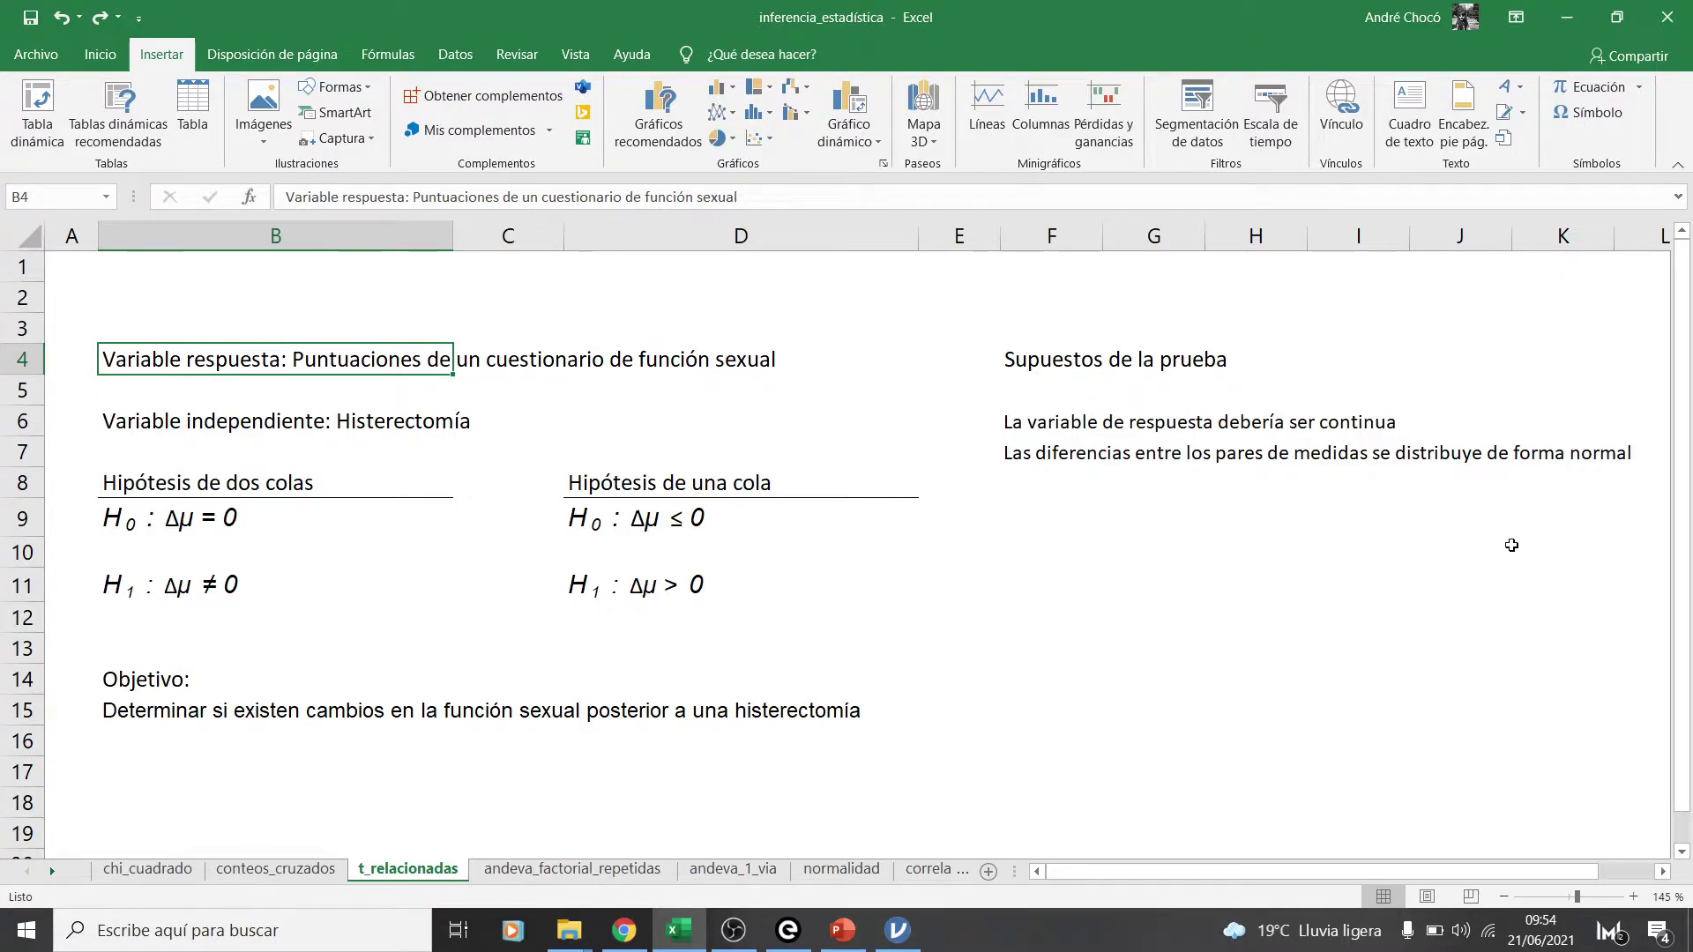
Switch to jamovi and compare the Puntuación antes and Puntuación después columns
click(908, 945)
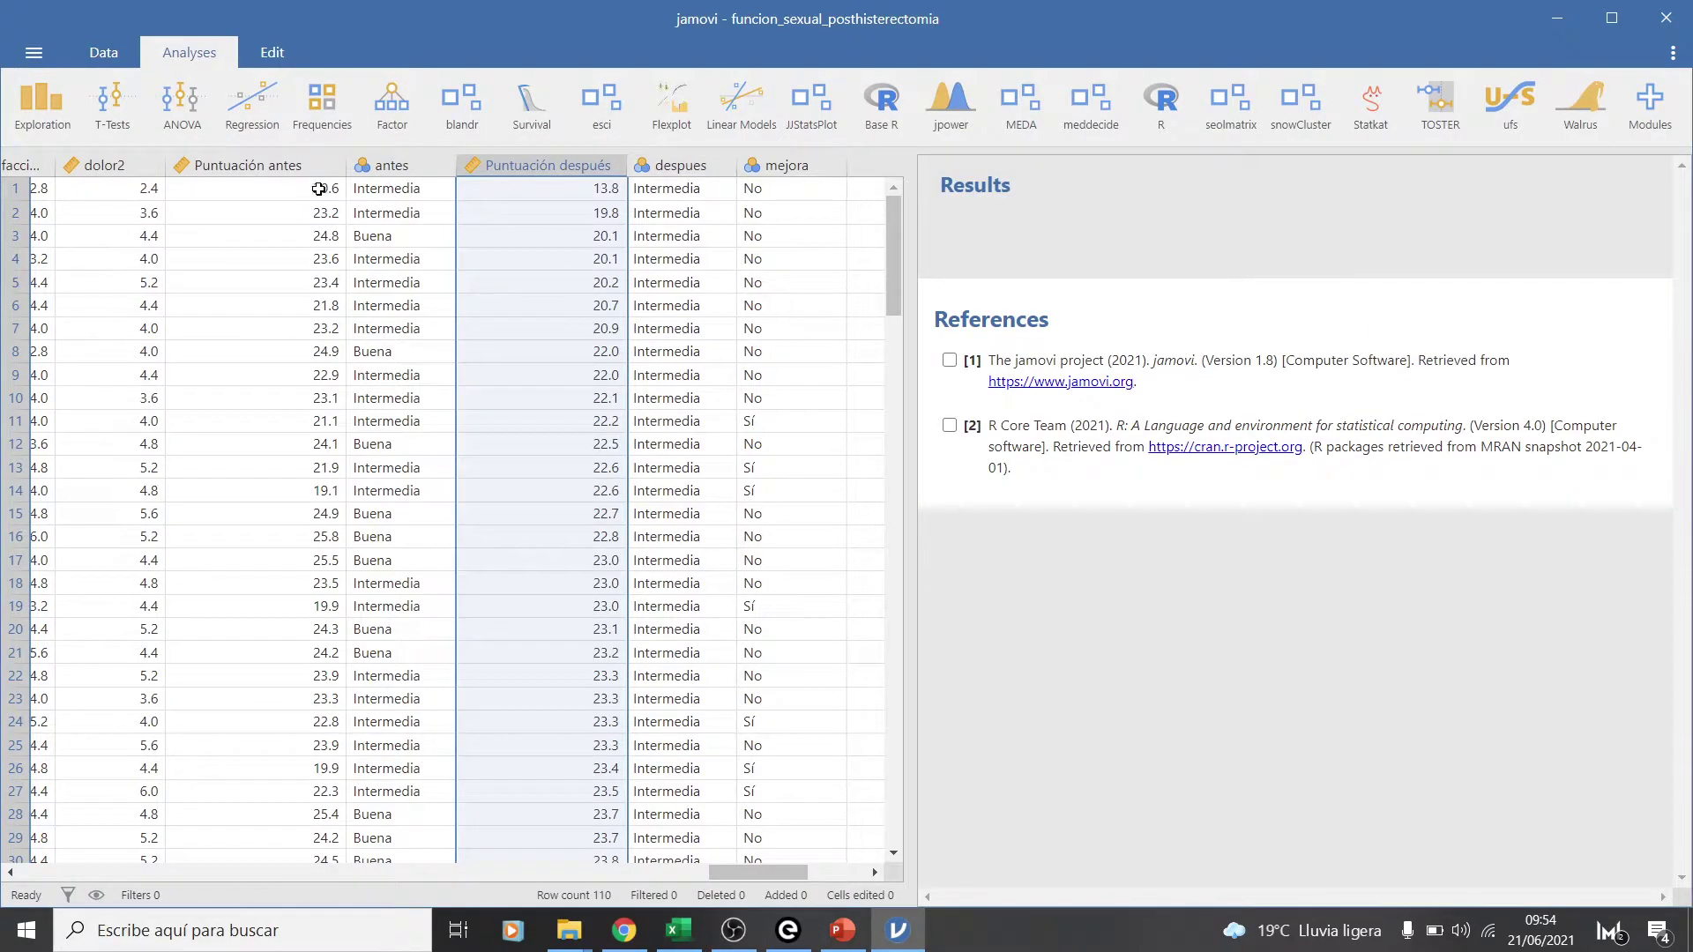
click(280, 169)
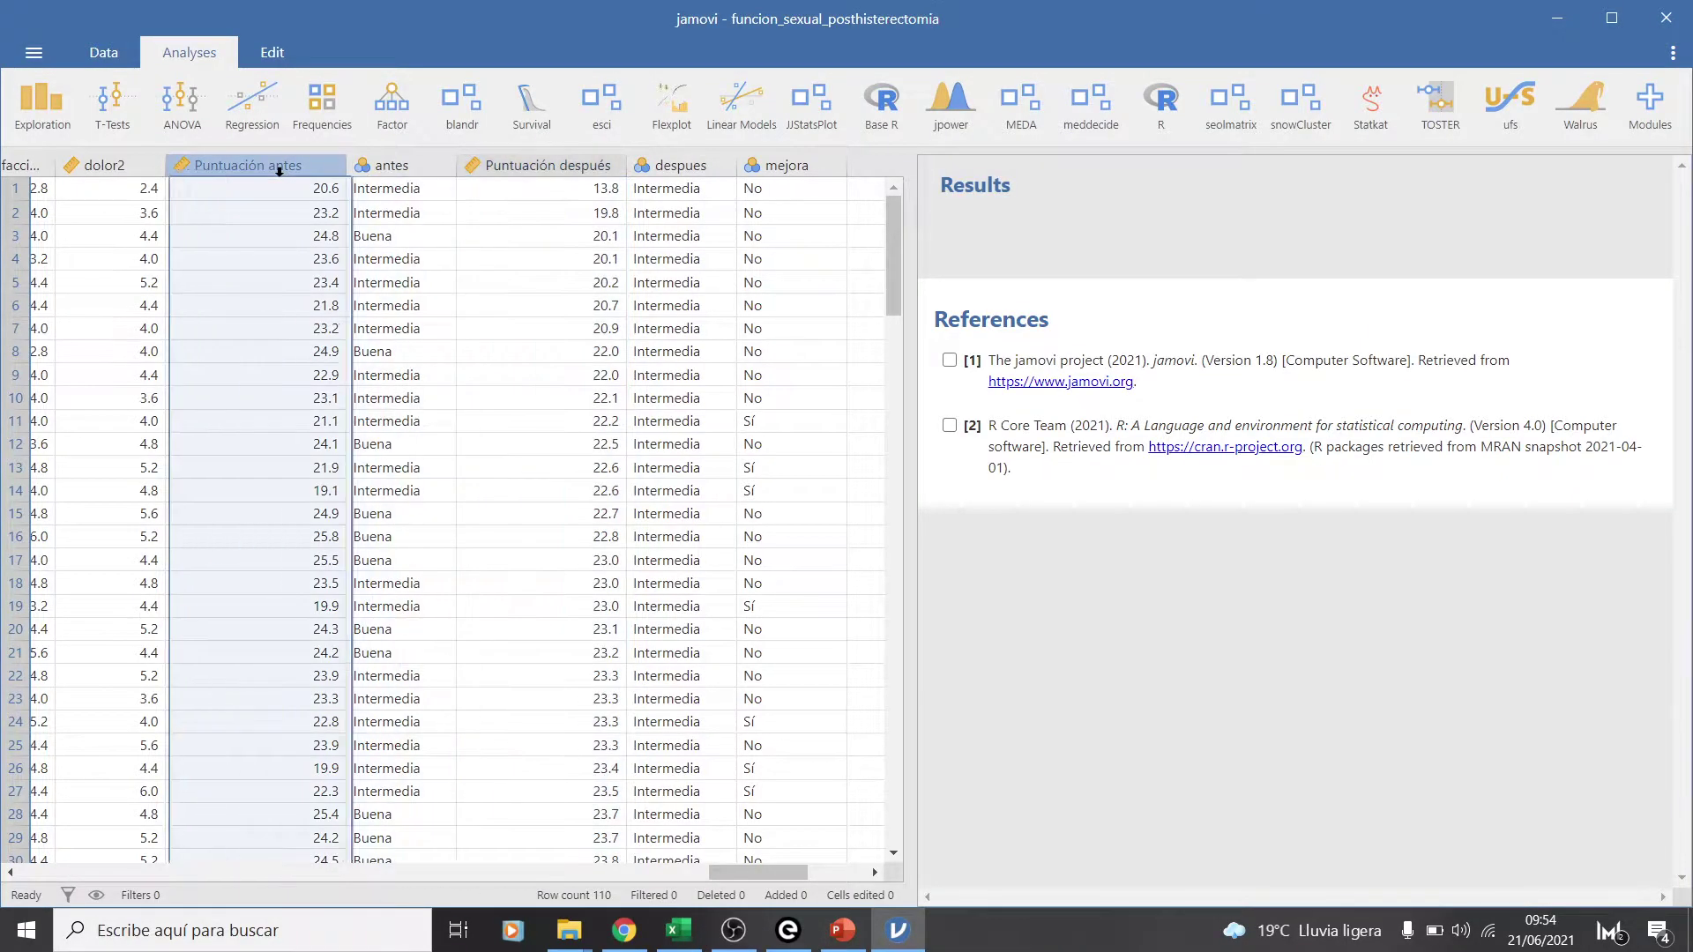
click(565, 167)
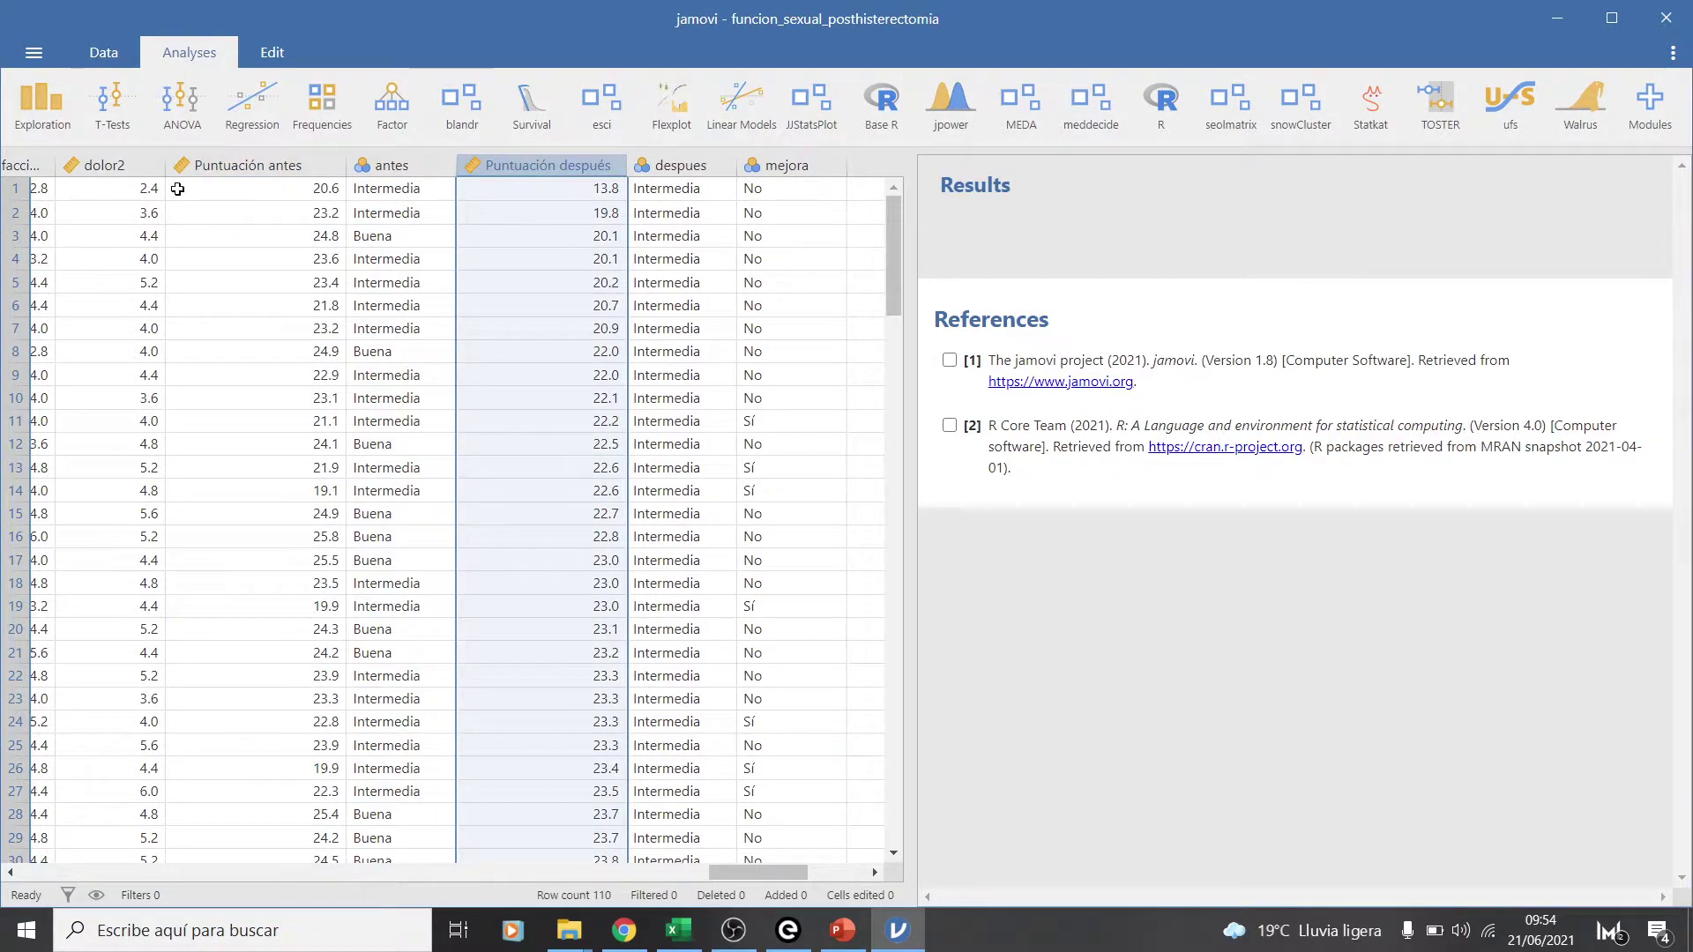
click(231, 168)
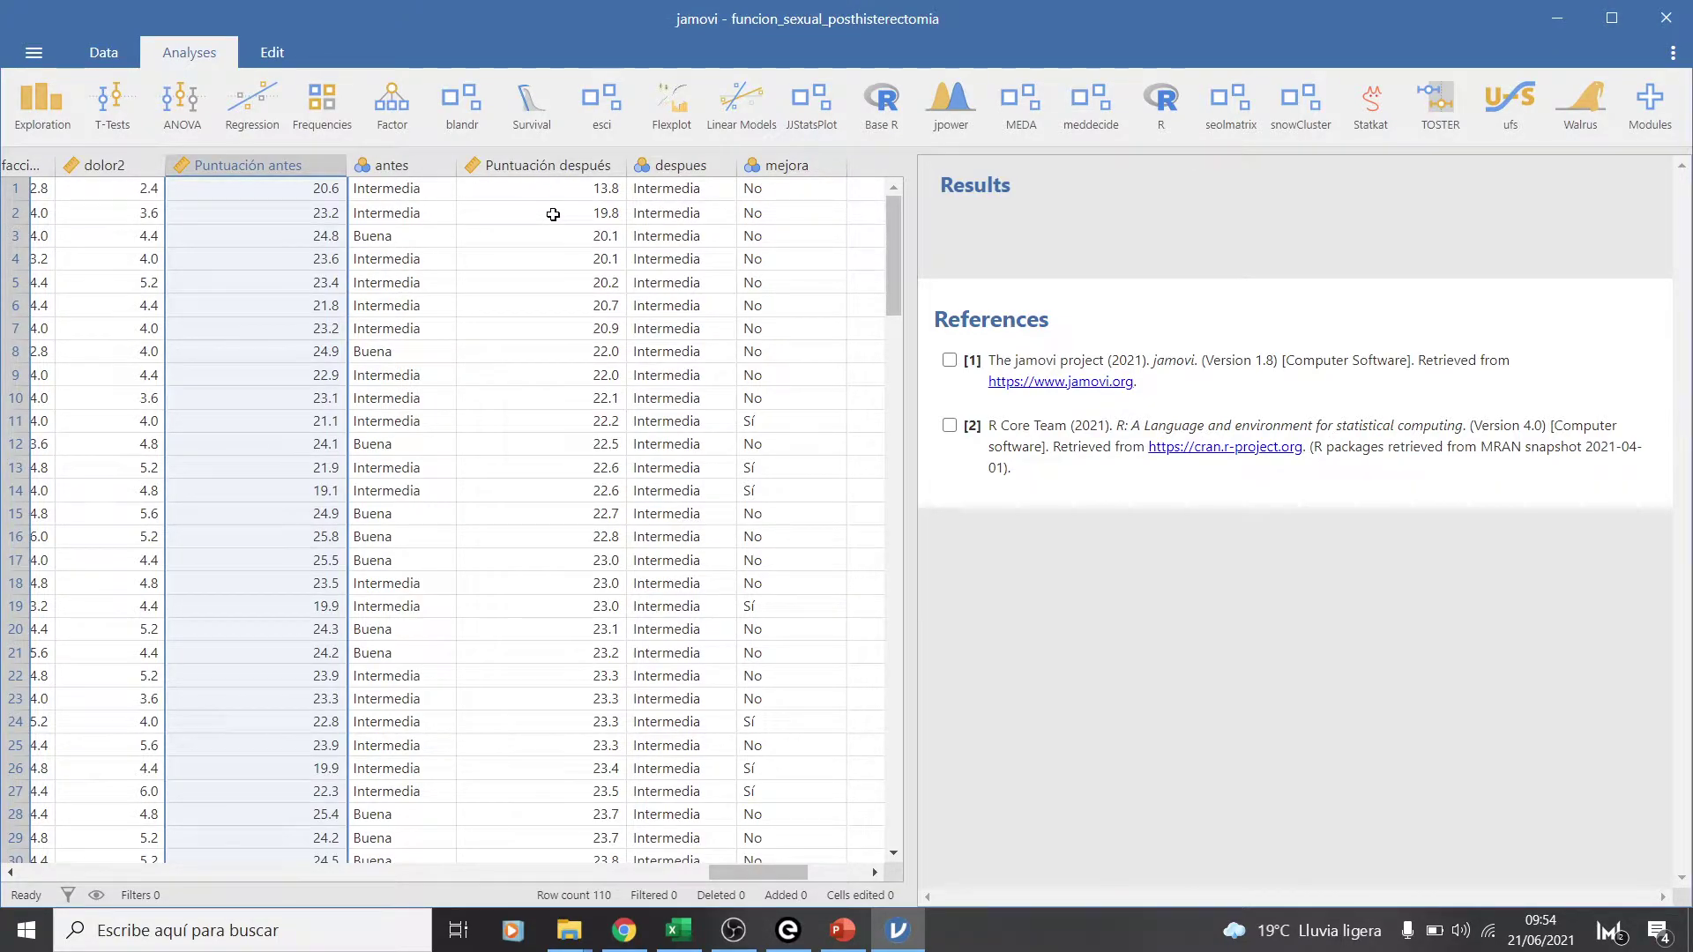
ctrl+click(577, 168)
Add a new computed variable in the empty columns after mejora and start editing its formula
click(104, 49)
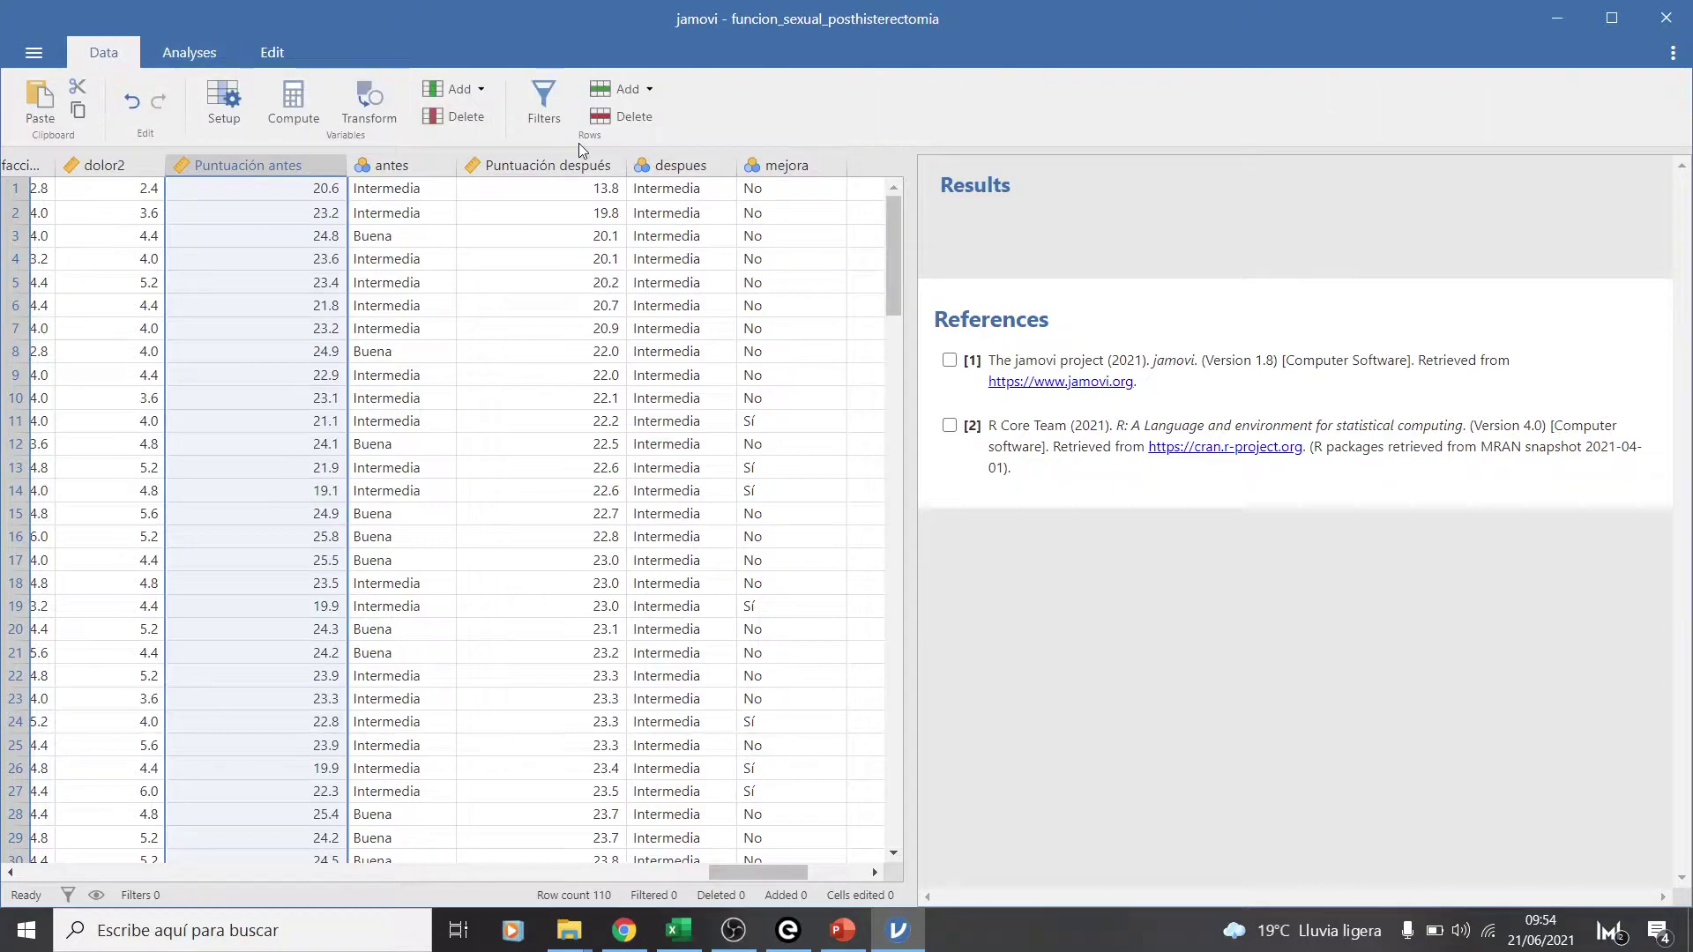
click(649, 90)
drag(785, 871, 933, 860)
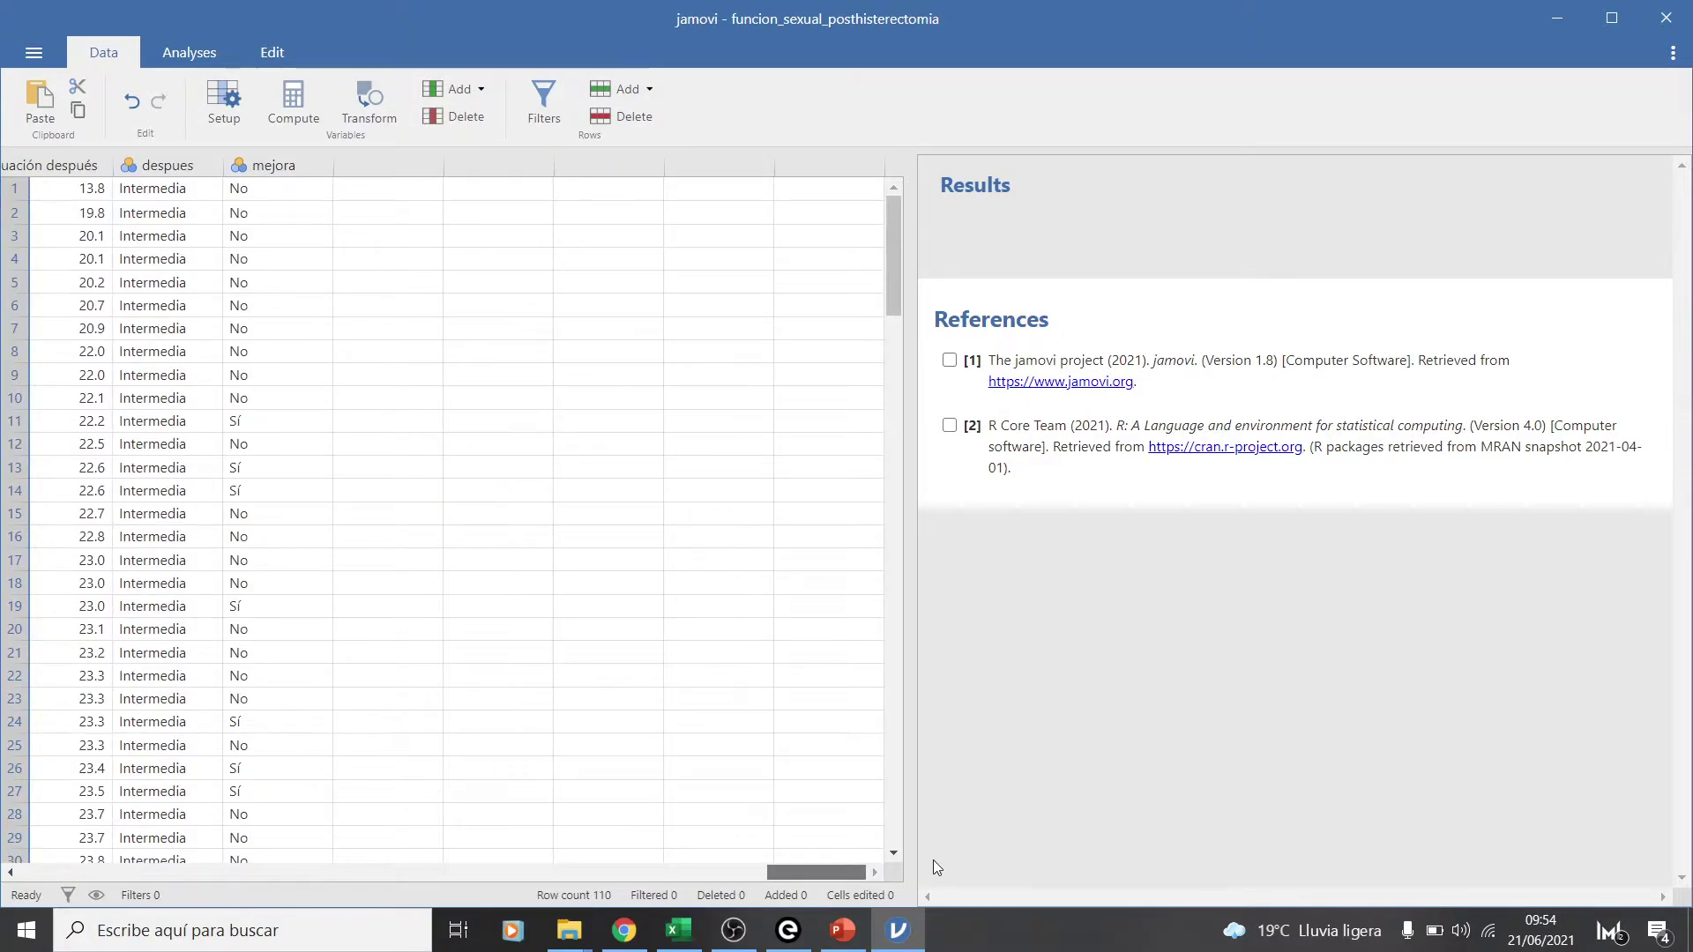
double_click(368, 167)
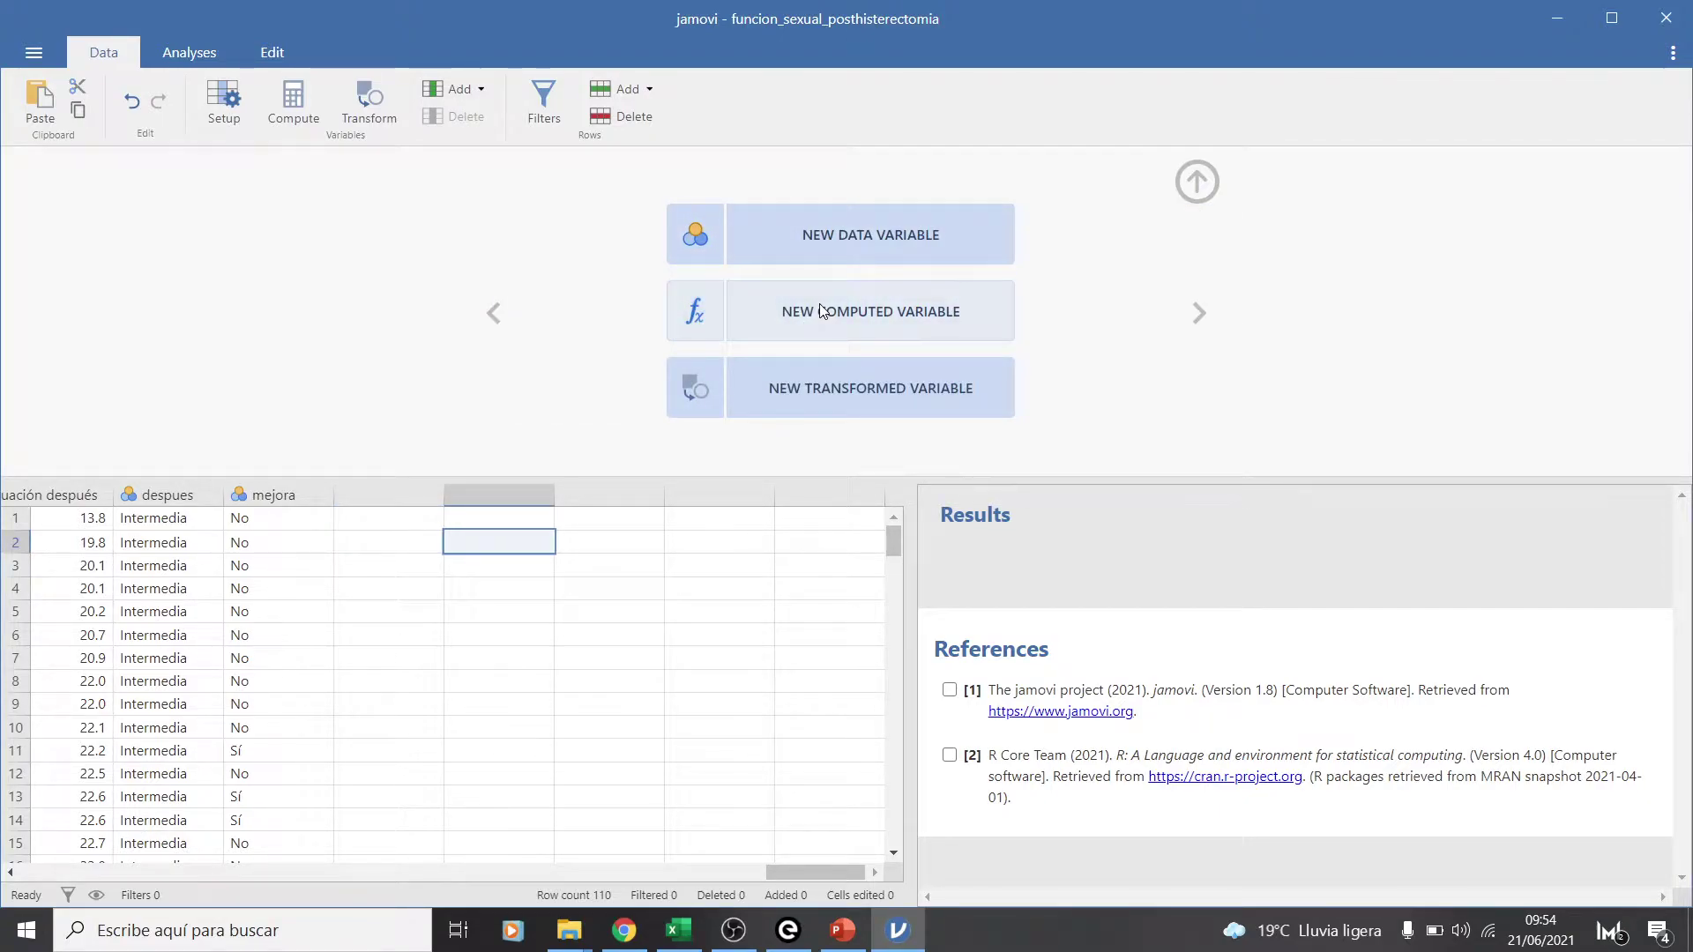
click(783, 314)
click(782, 266)
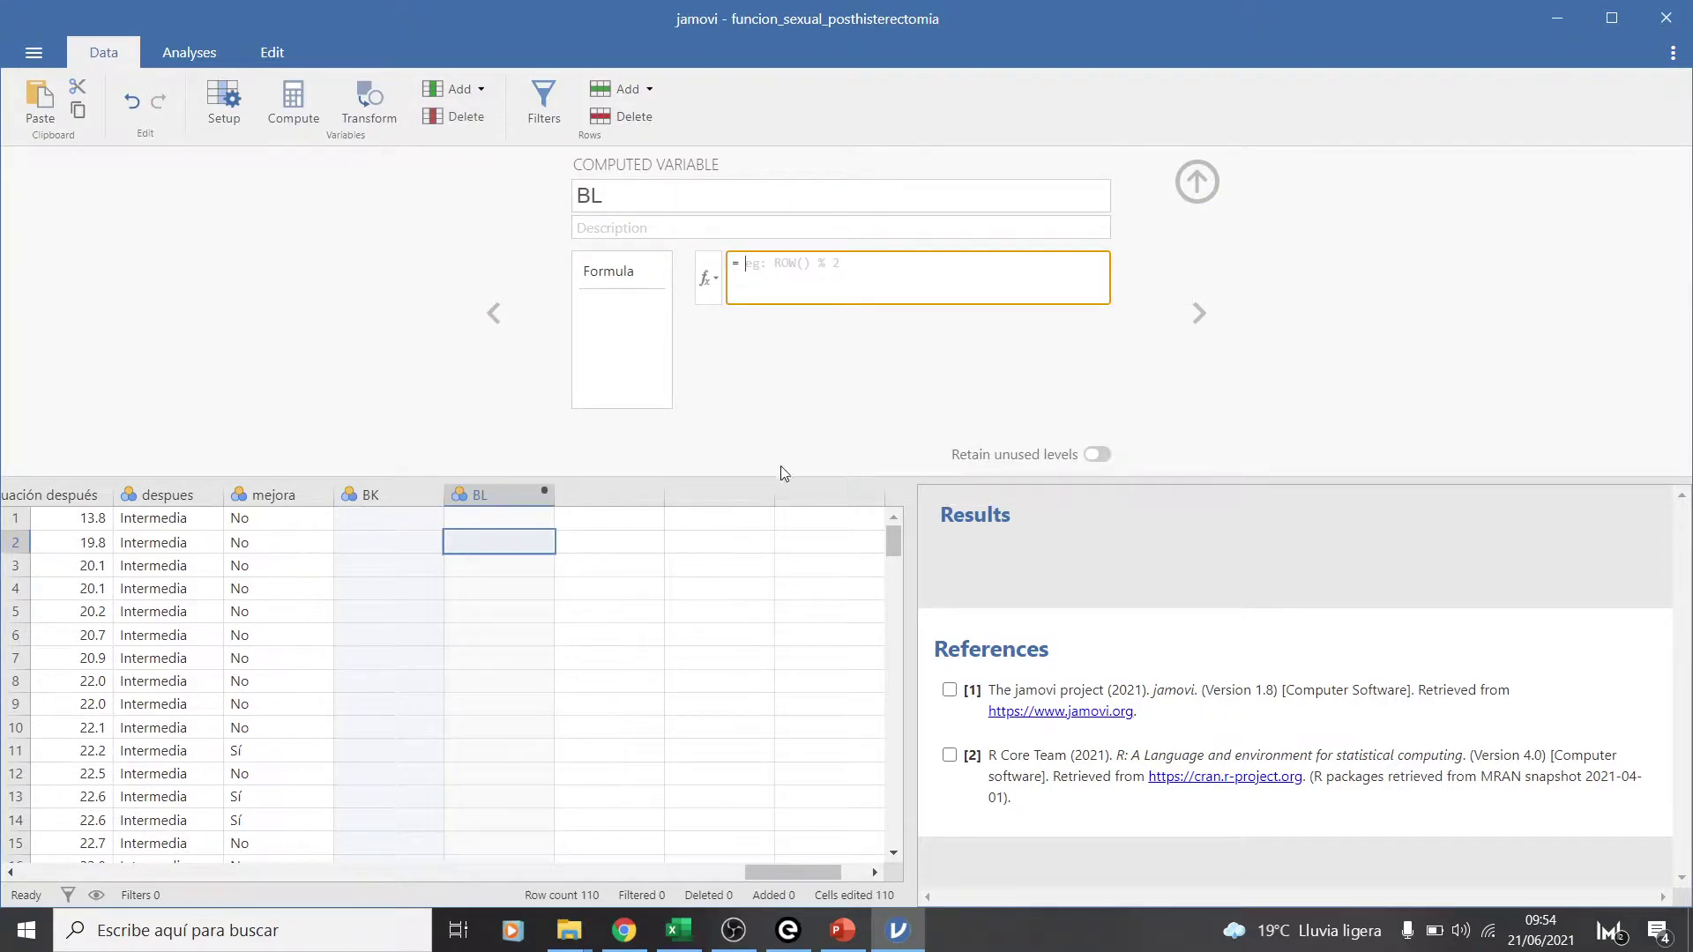
Enter the formula "Puntuación despues - Puntuacion antes" for the computed variable BL
drag(815, 877, 769, 870)
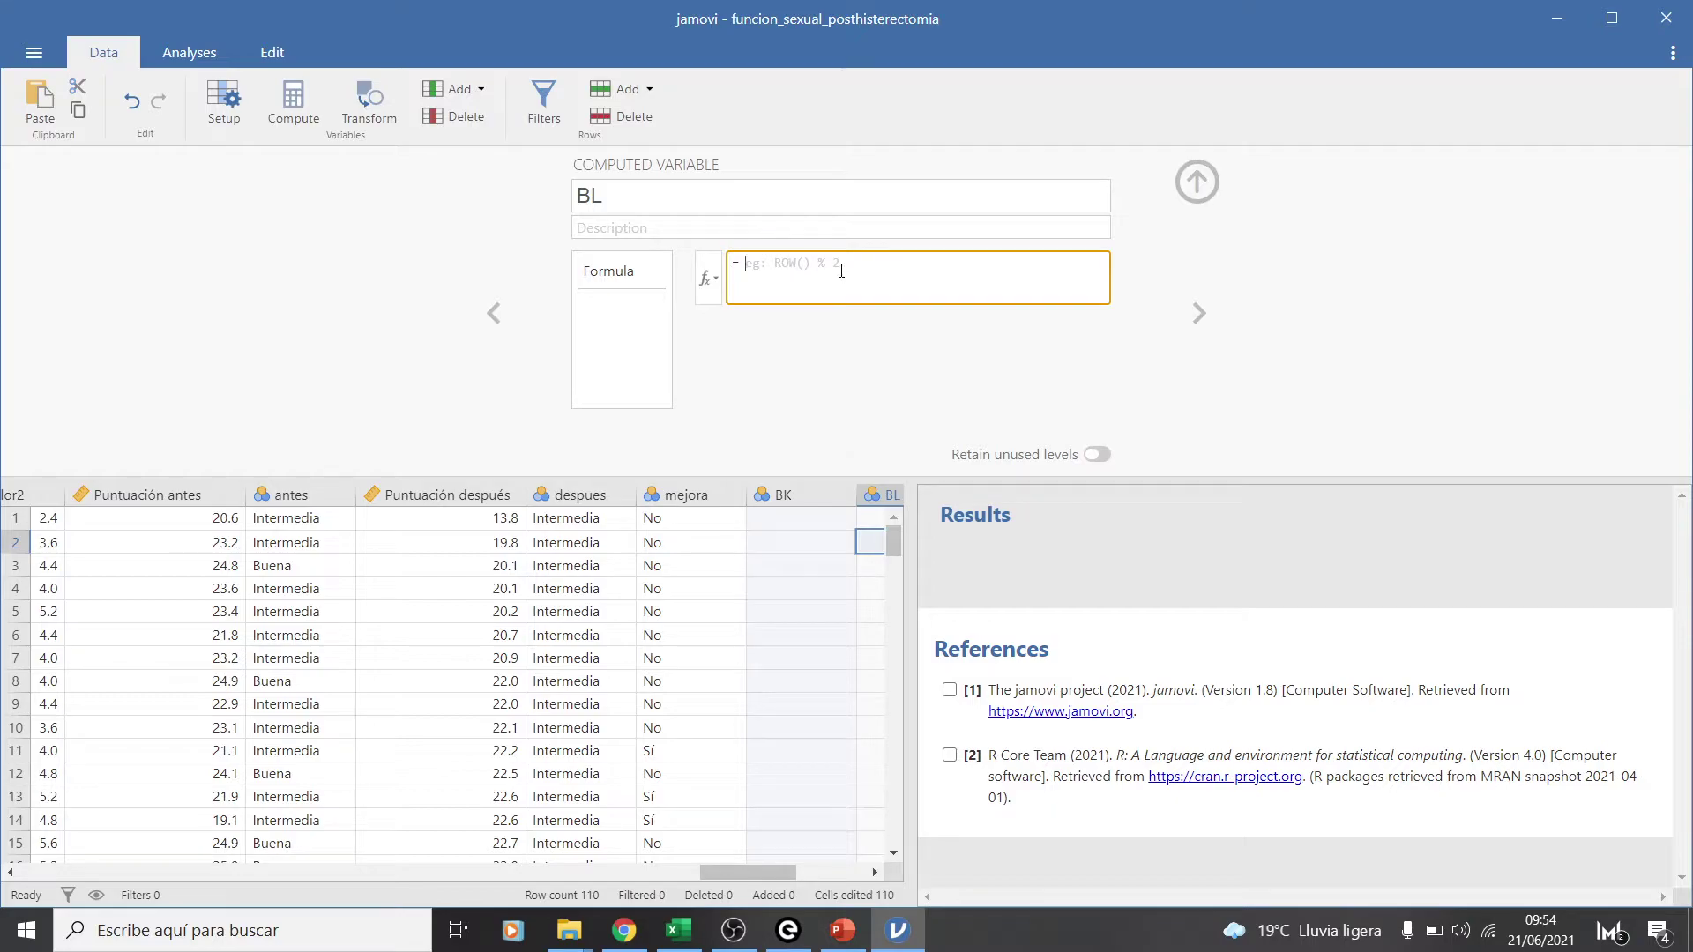
text(puntuac)
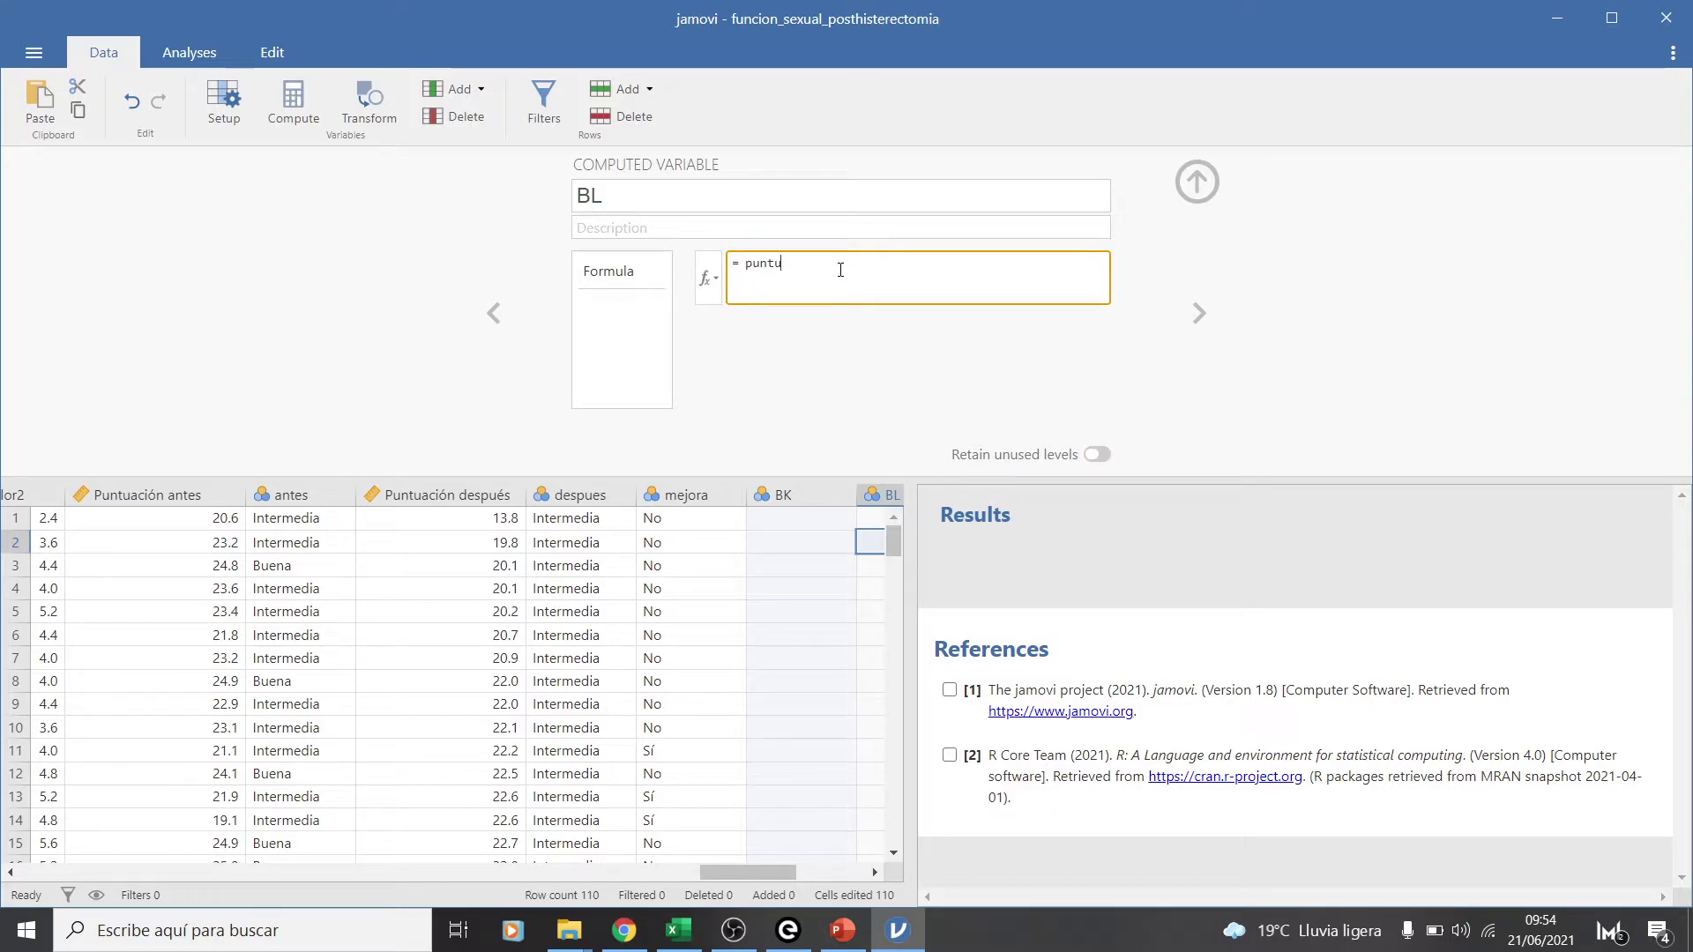
key(BackSpace)
key(BackSpace)
key(BackSpace)
key(BackSpace)
key(BackSpace)
text(Puntuación despu)
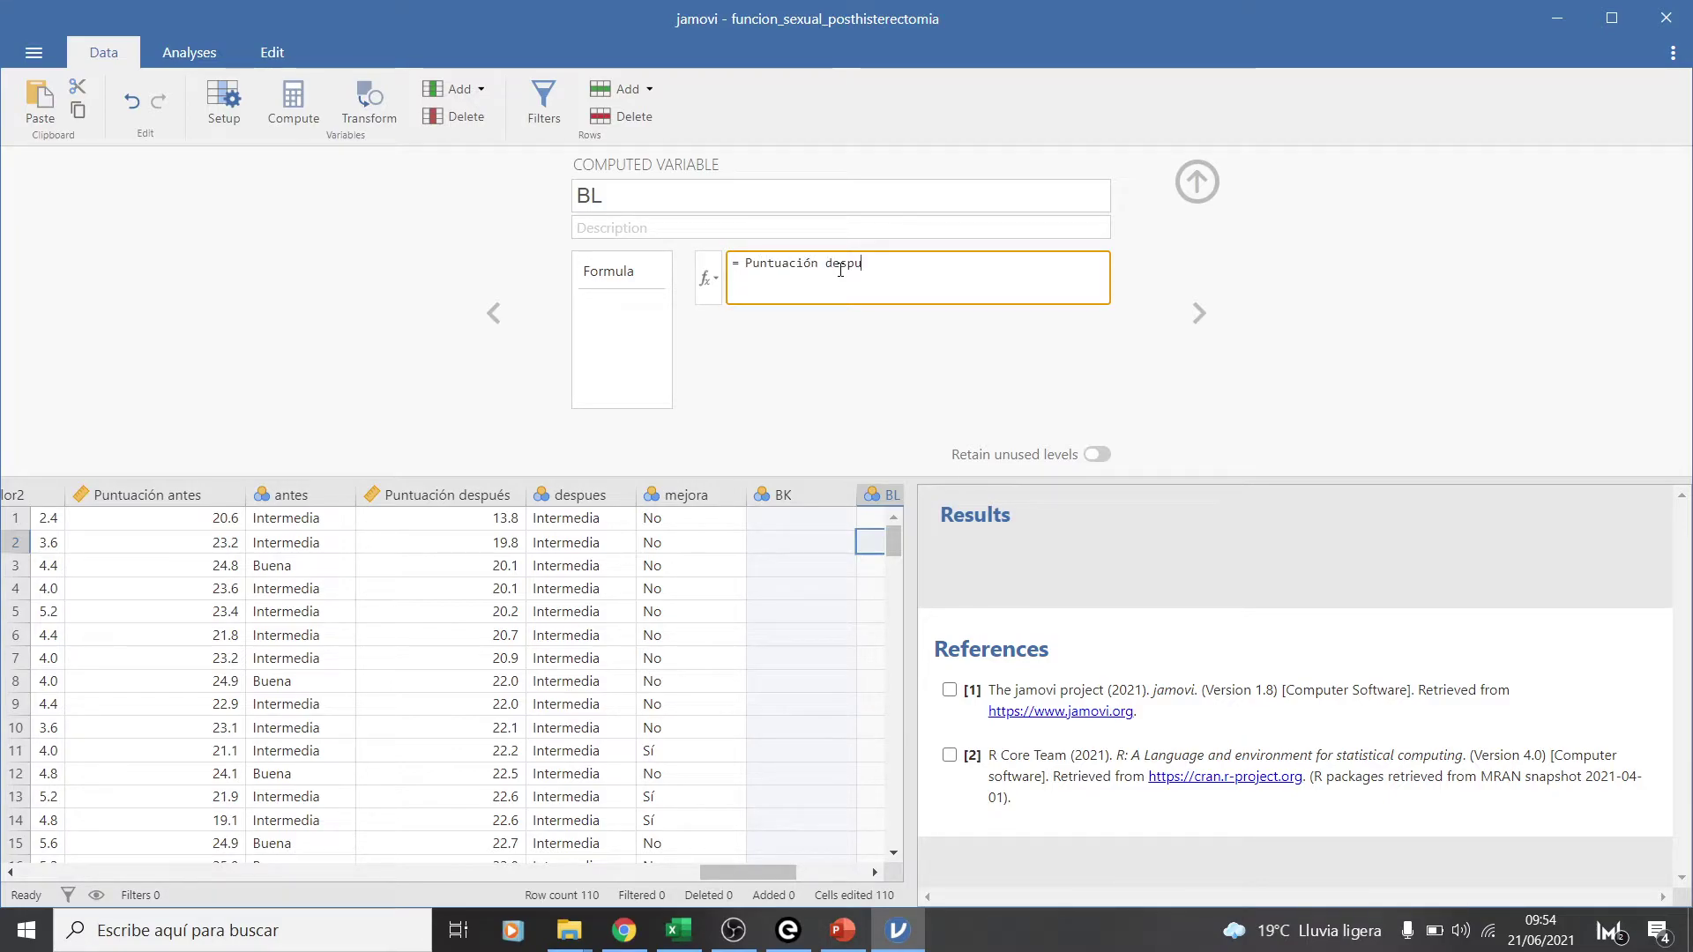
text(es - )
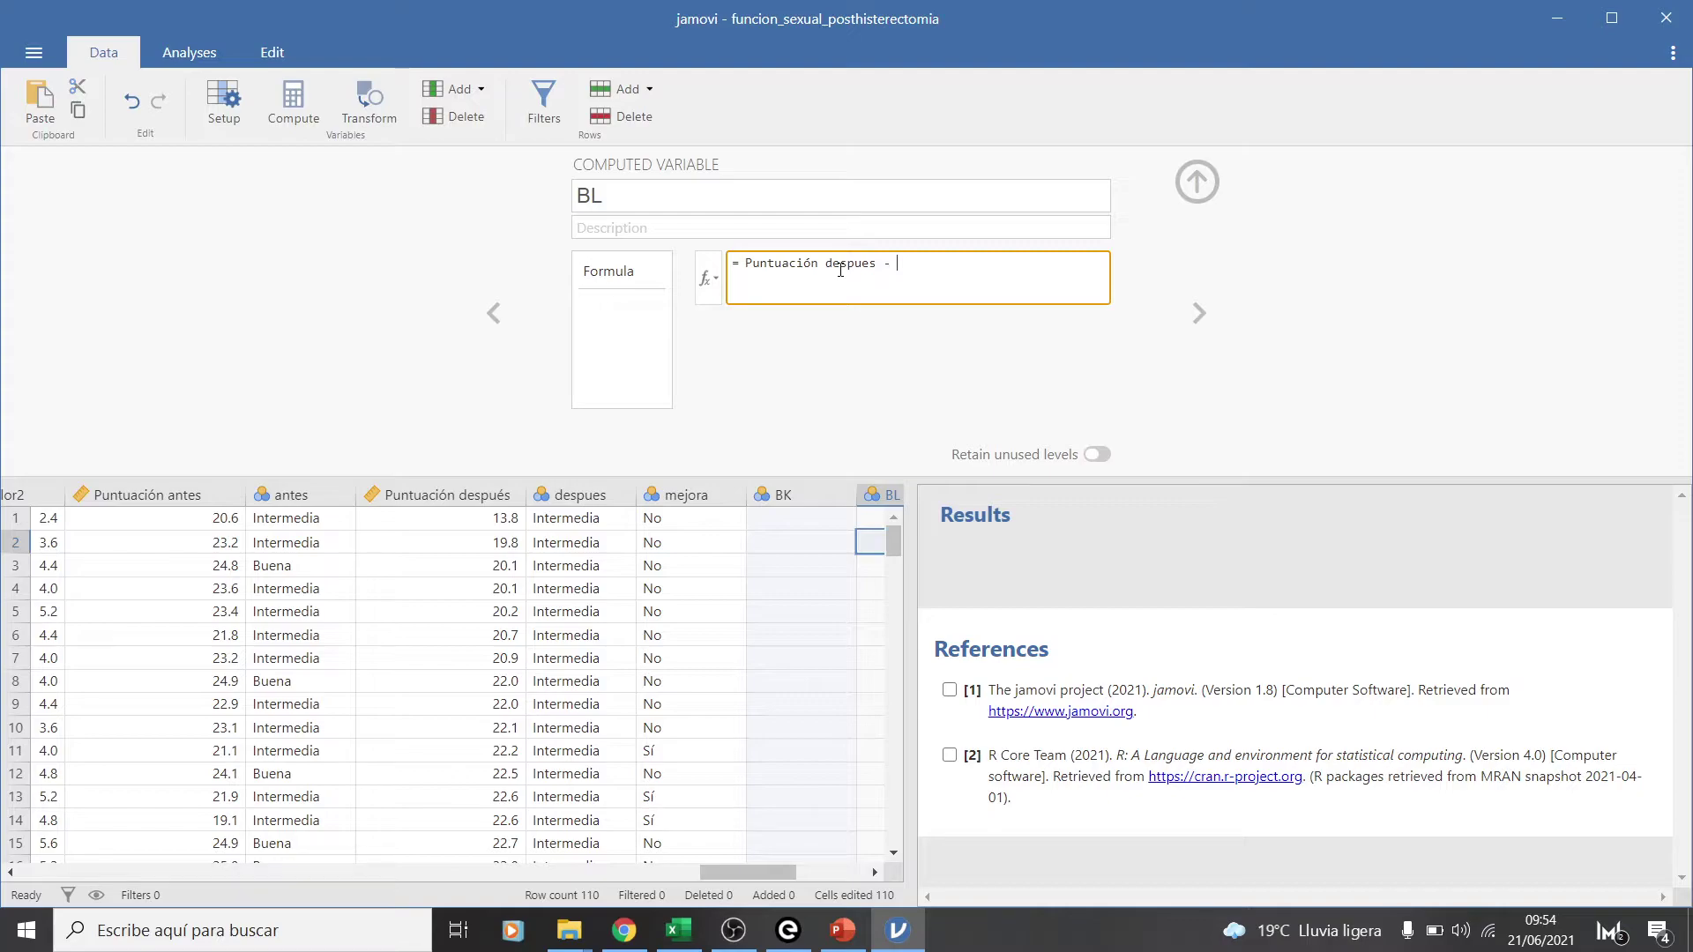
text(Puntuacion antes)
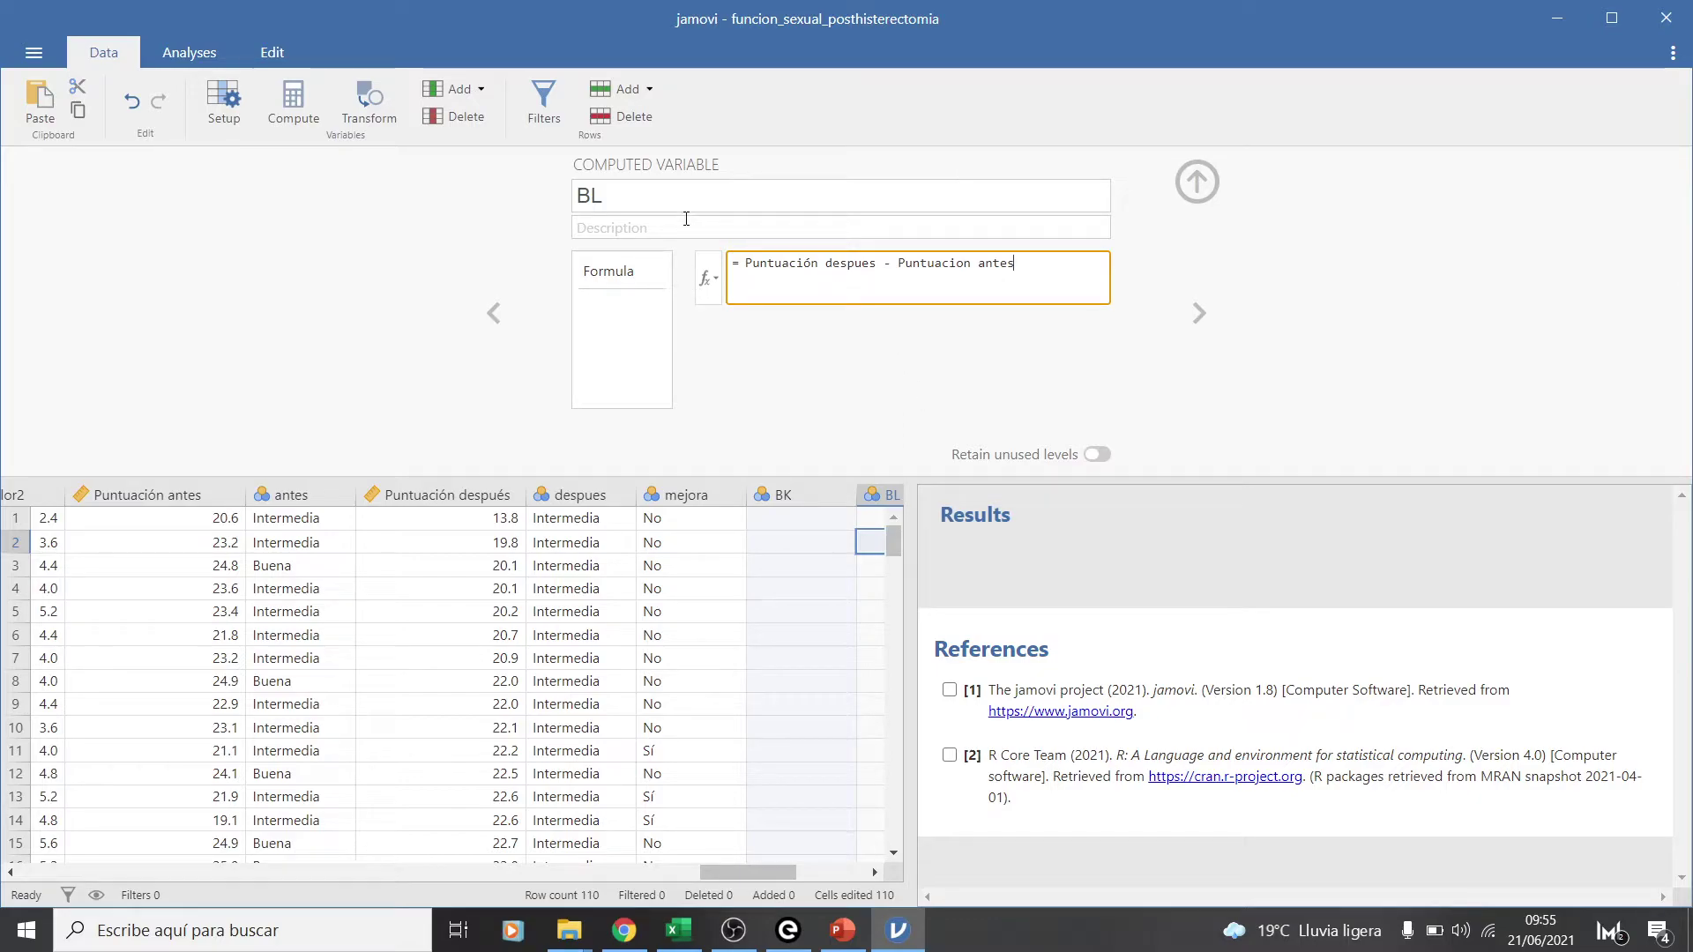
click(628, 191)
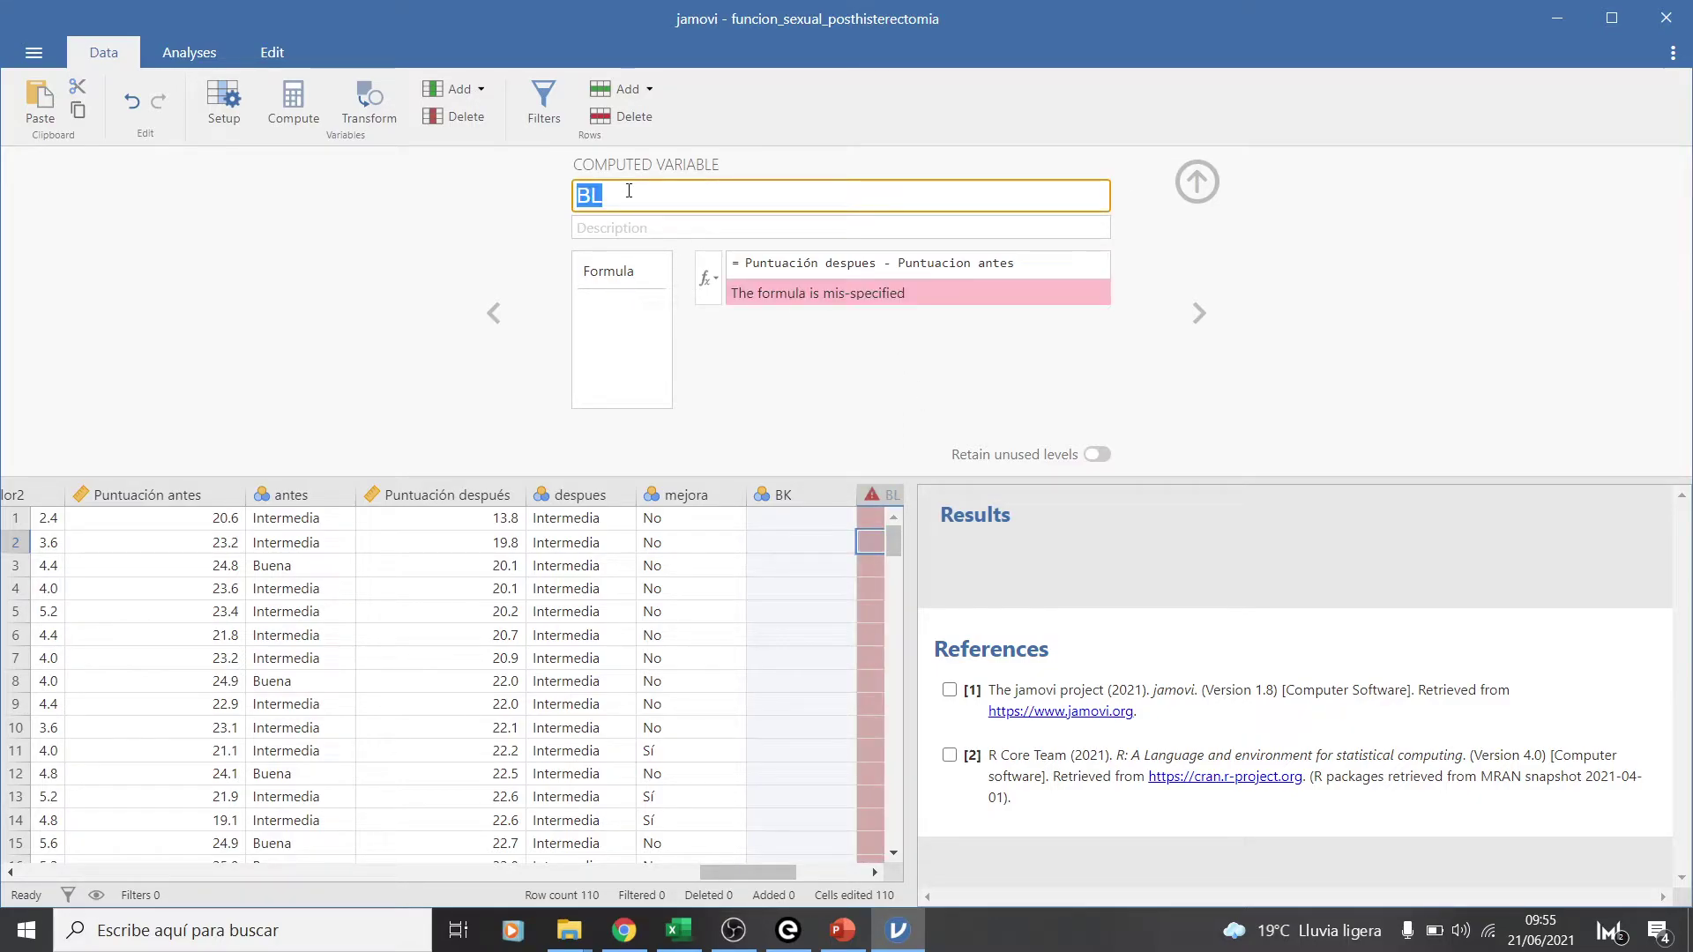
click(629, 191)
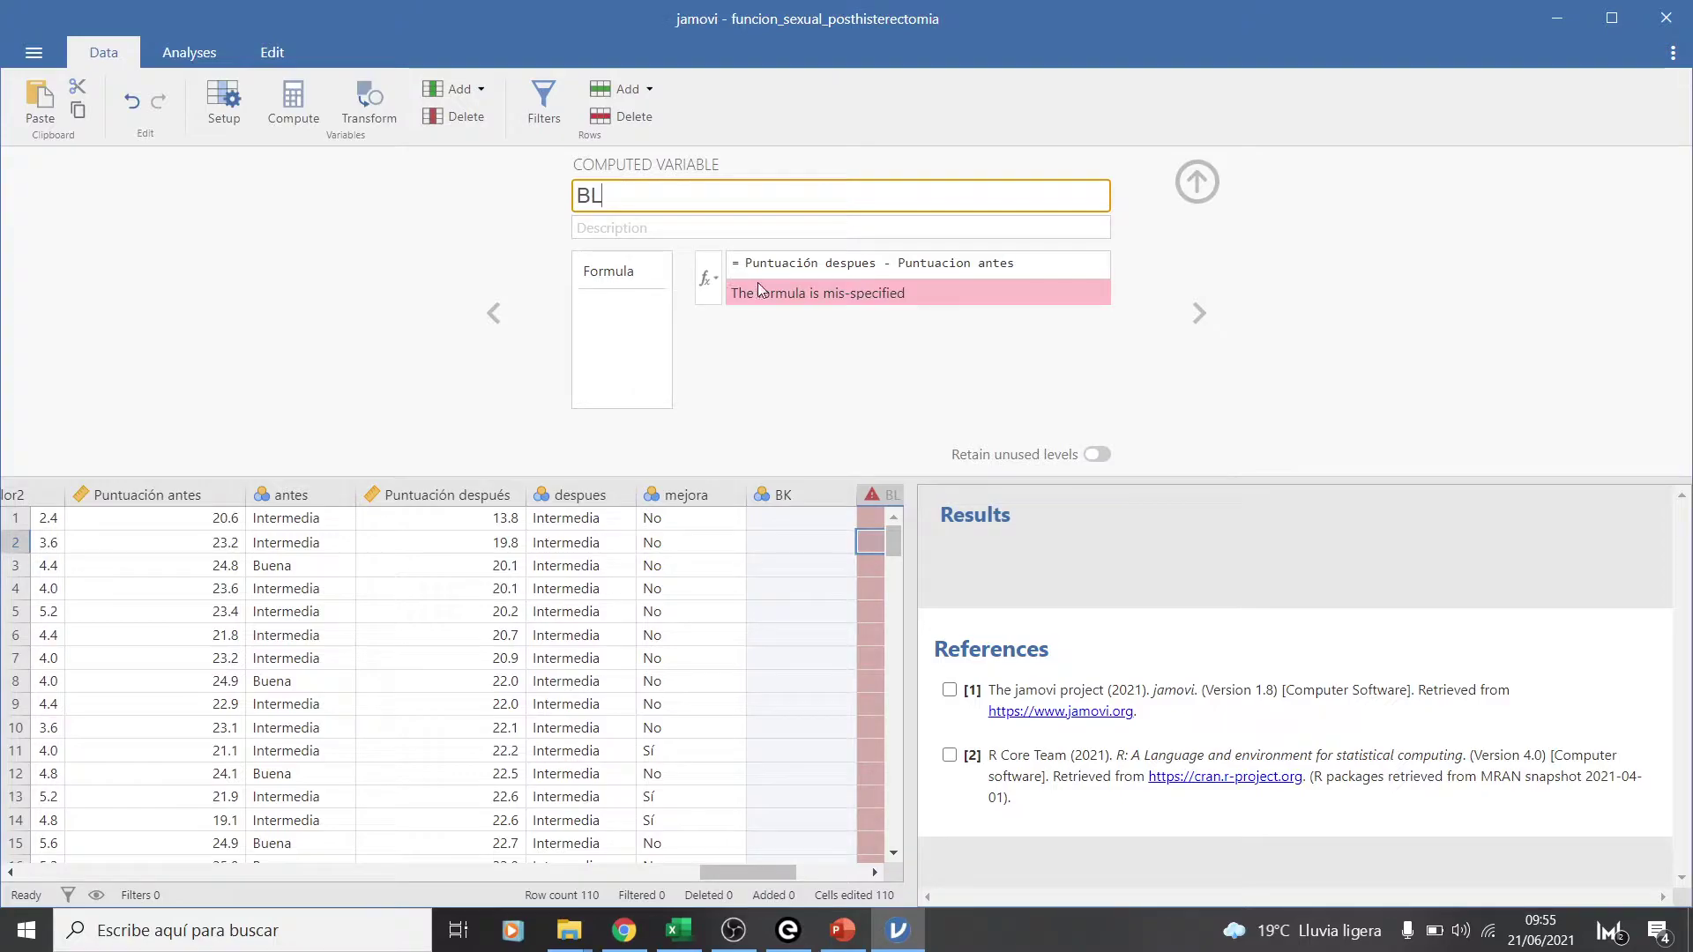
Rename the Puntuación antes variable as puntuacion_antes
click(150, 495)
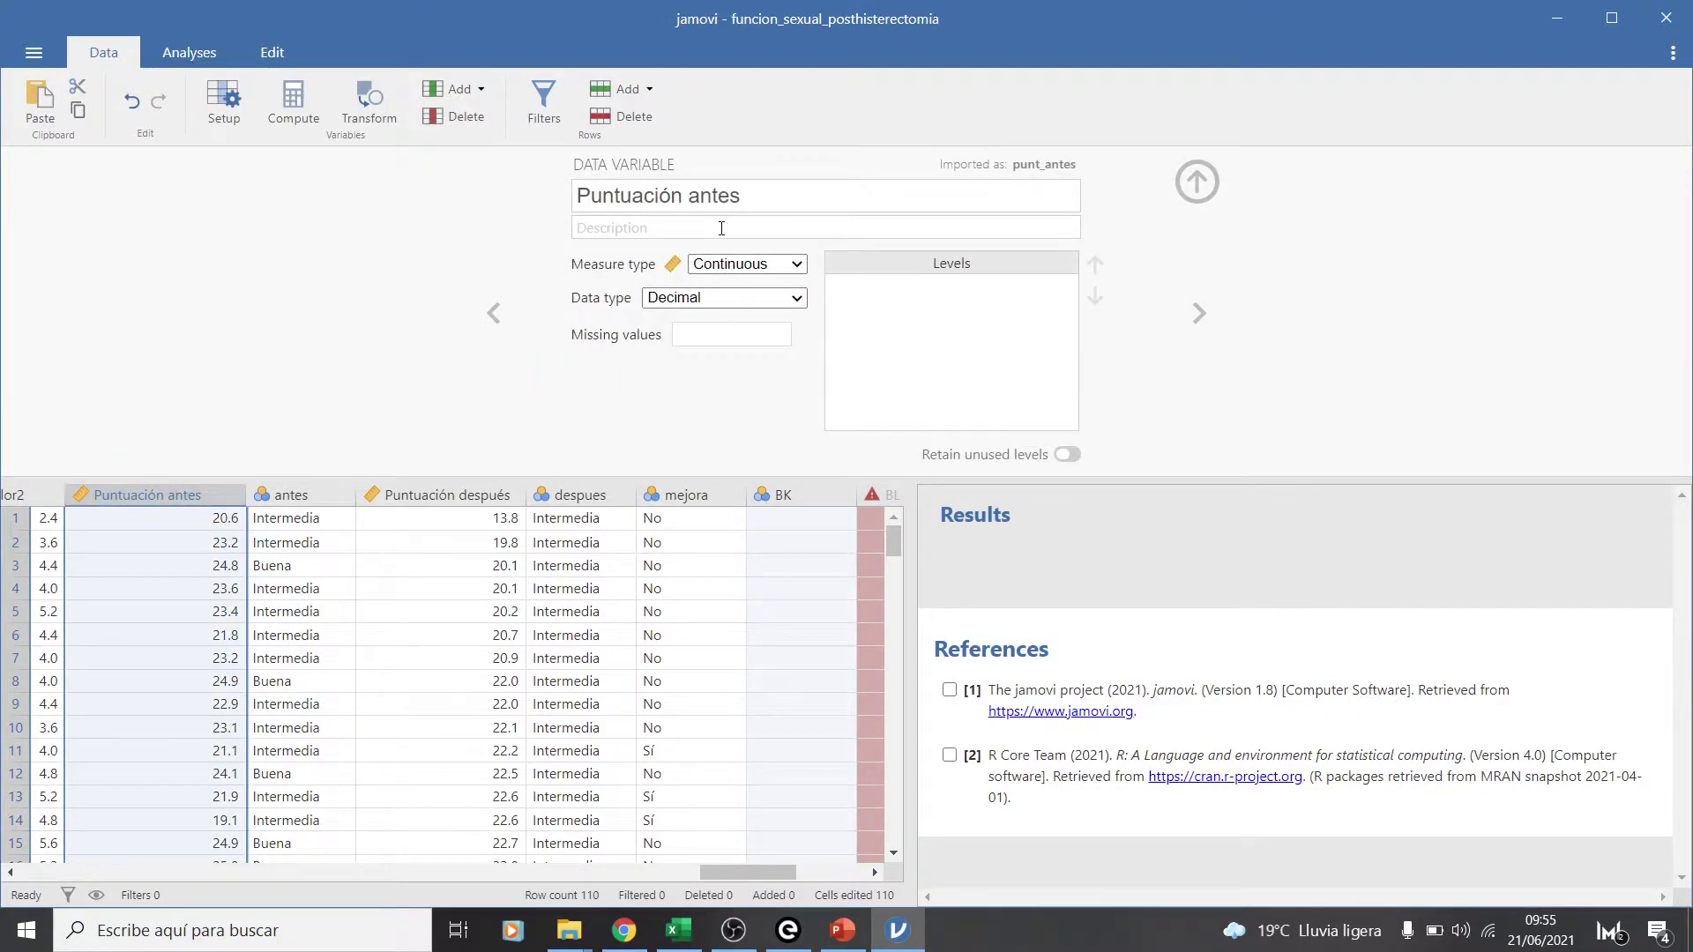
click(747, 194)
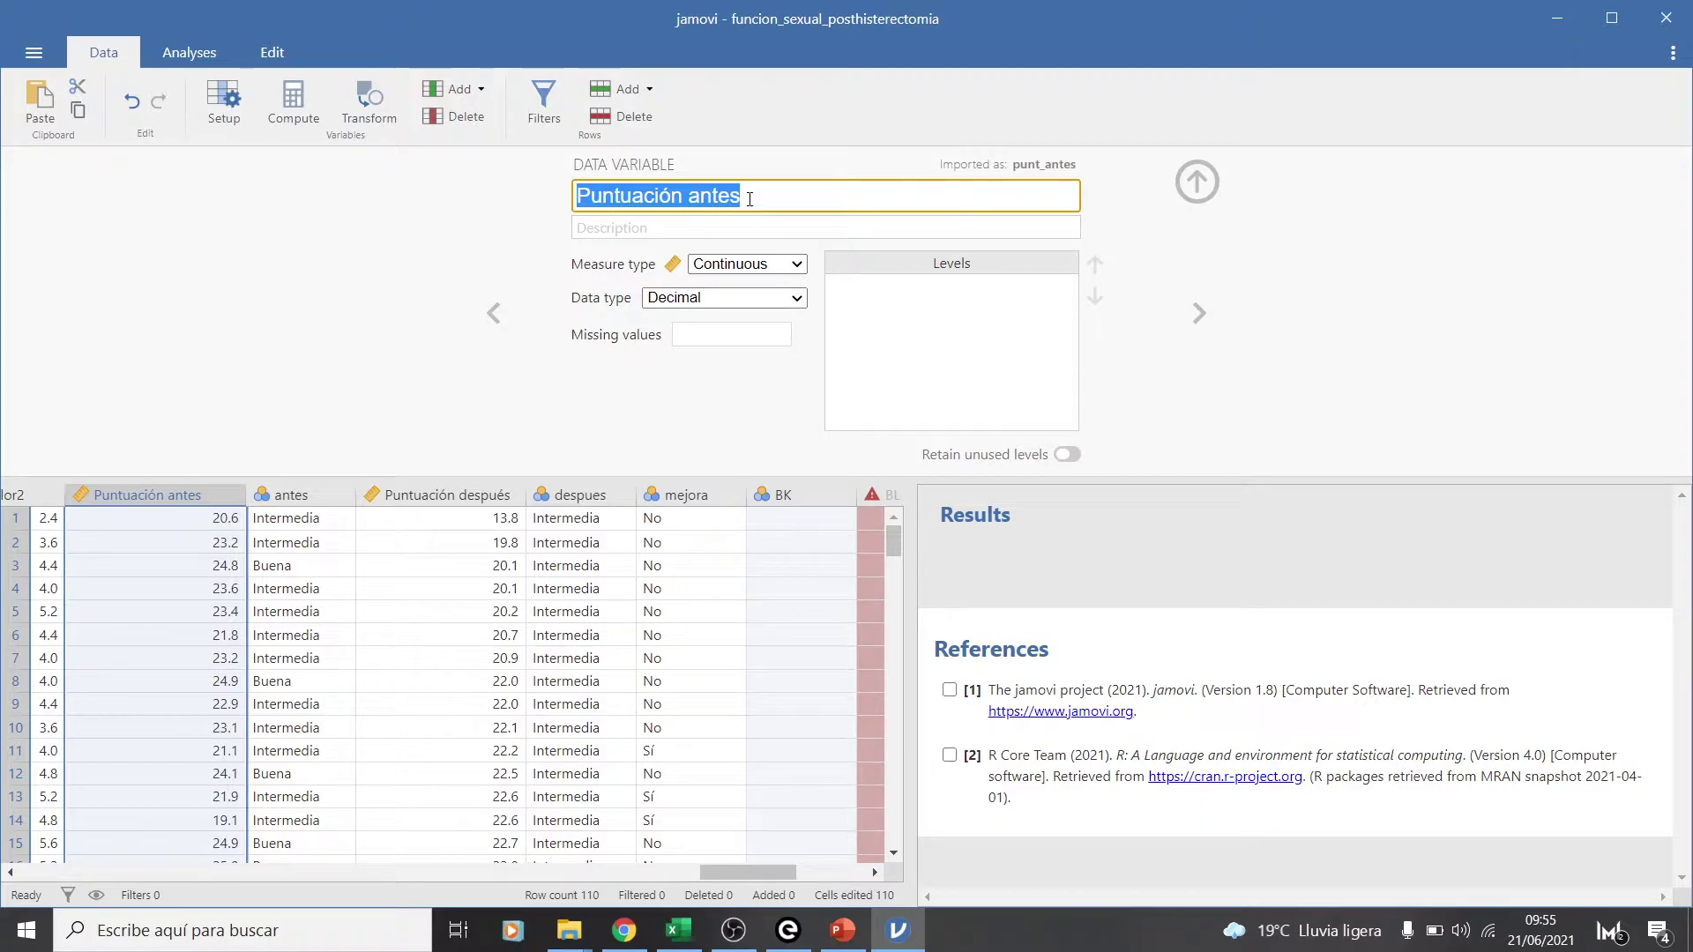
text(puntuacion)
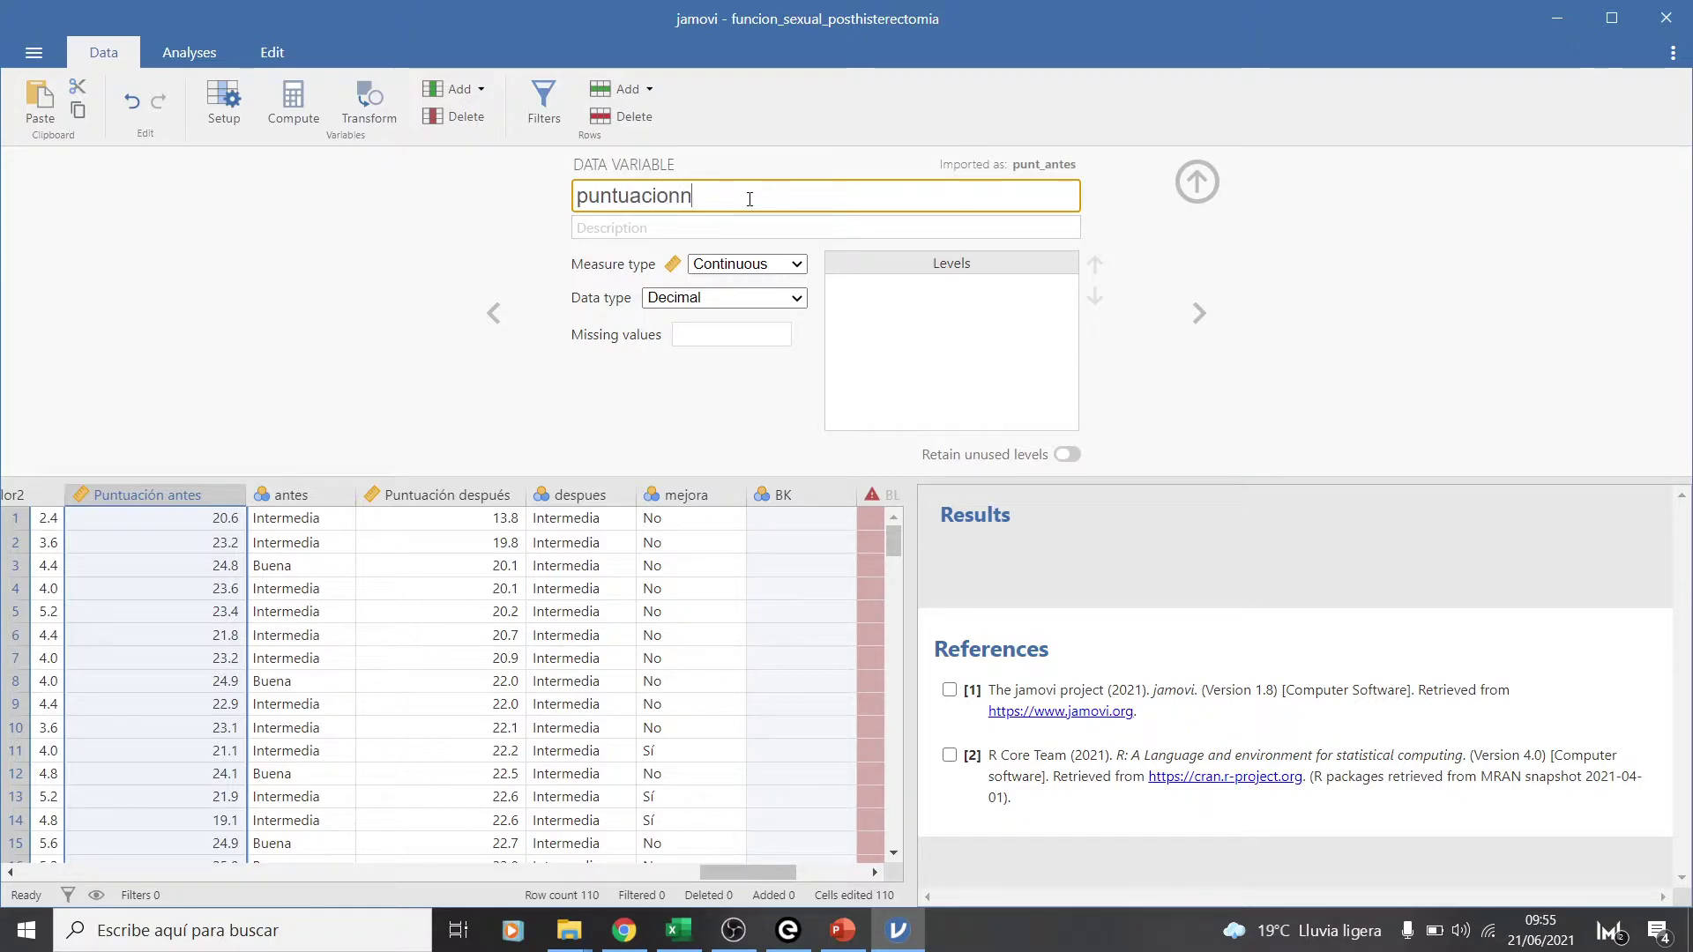
text(_at)
text(ntes)
Rename the Puntuación después variable as puntuacion_despues
click(440, 496)
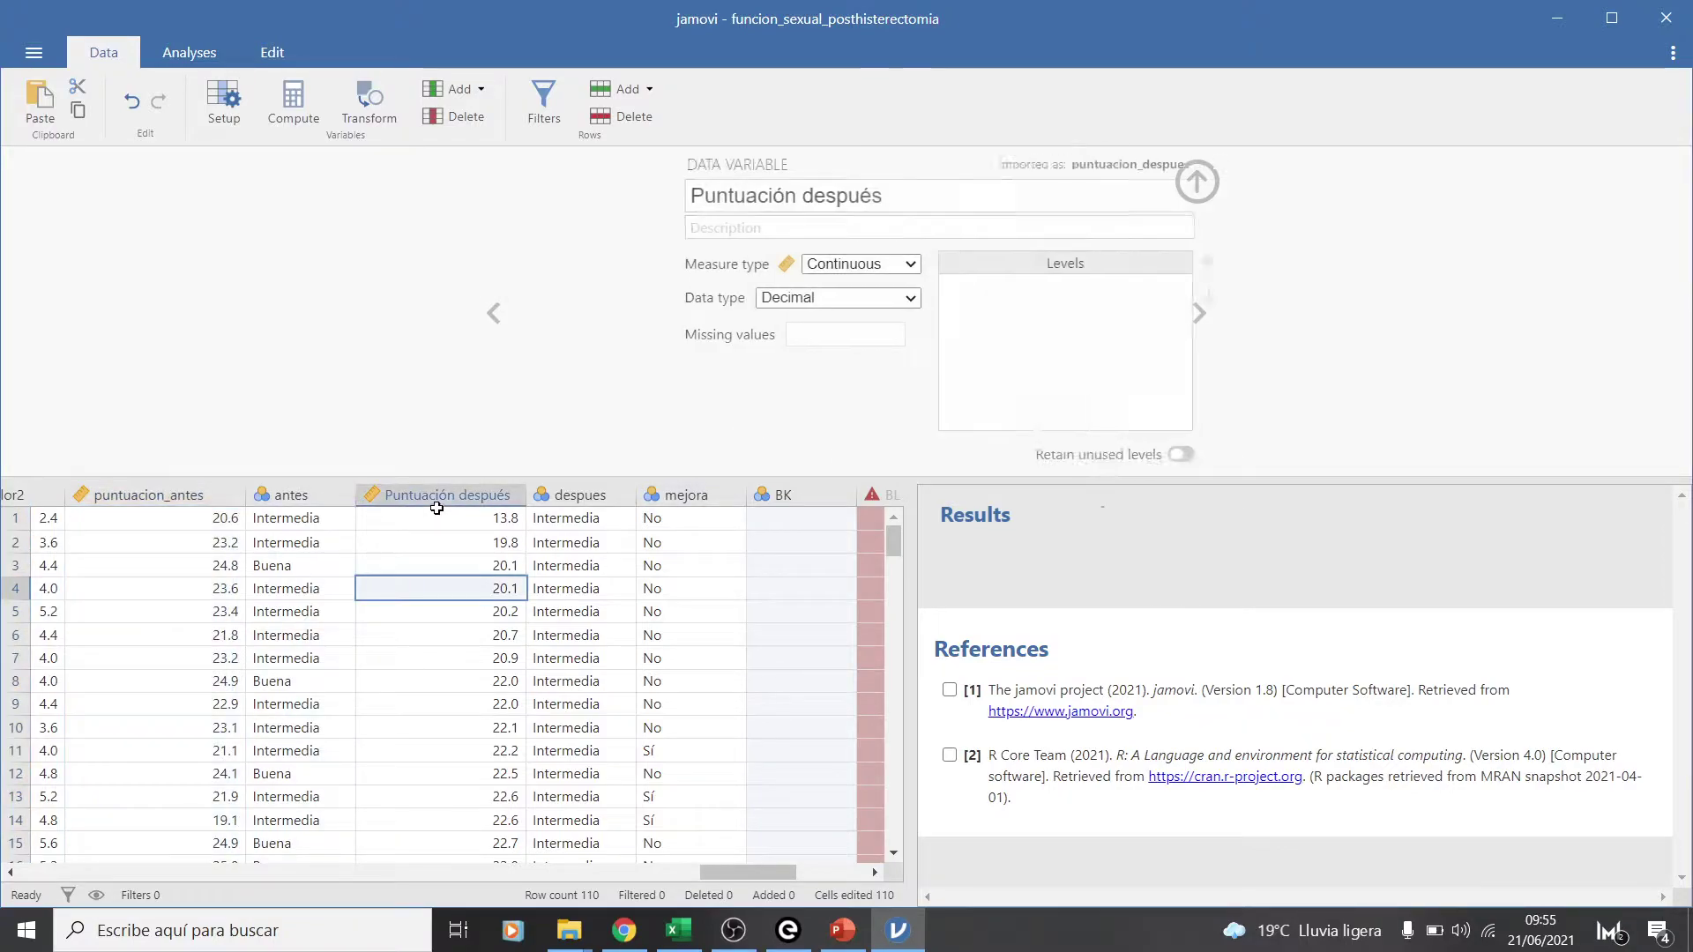
click(772, 201)
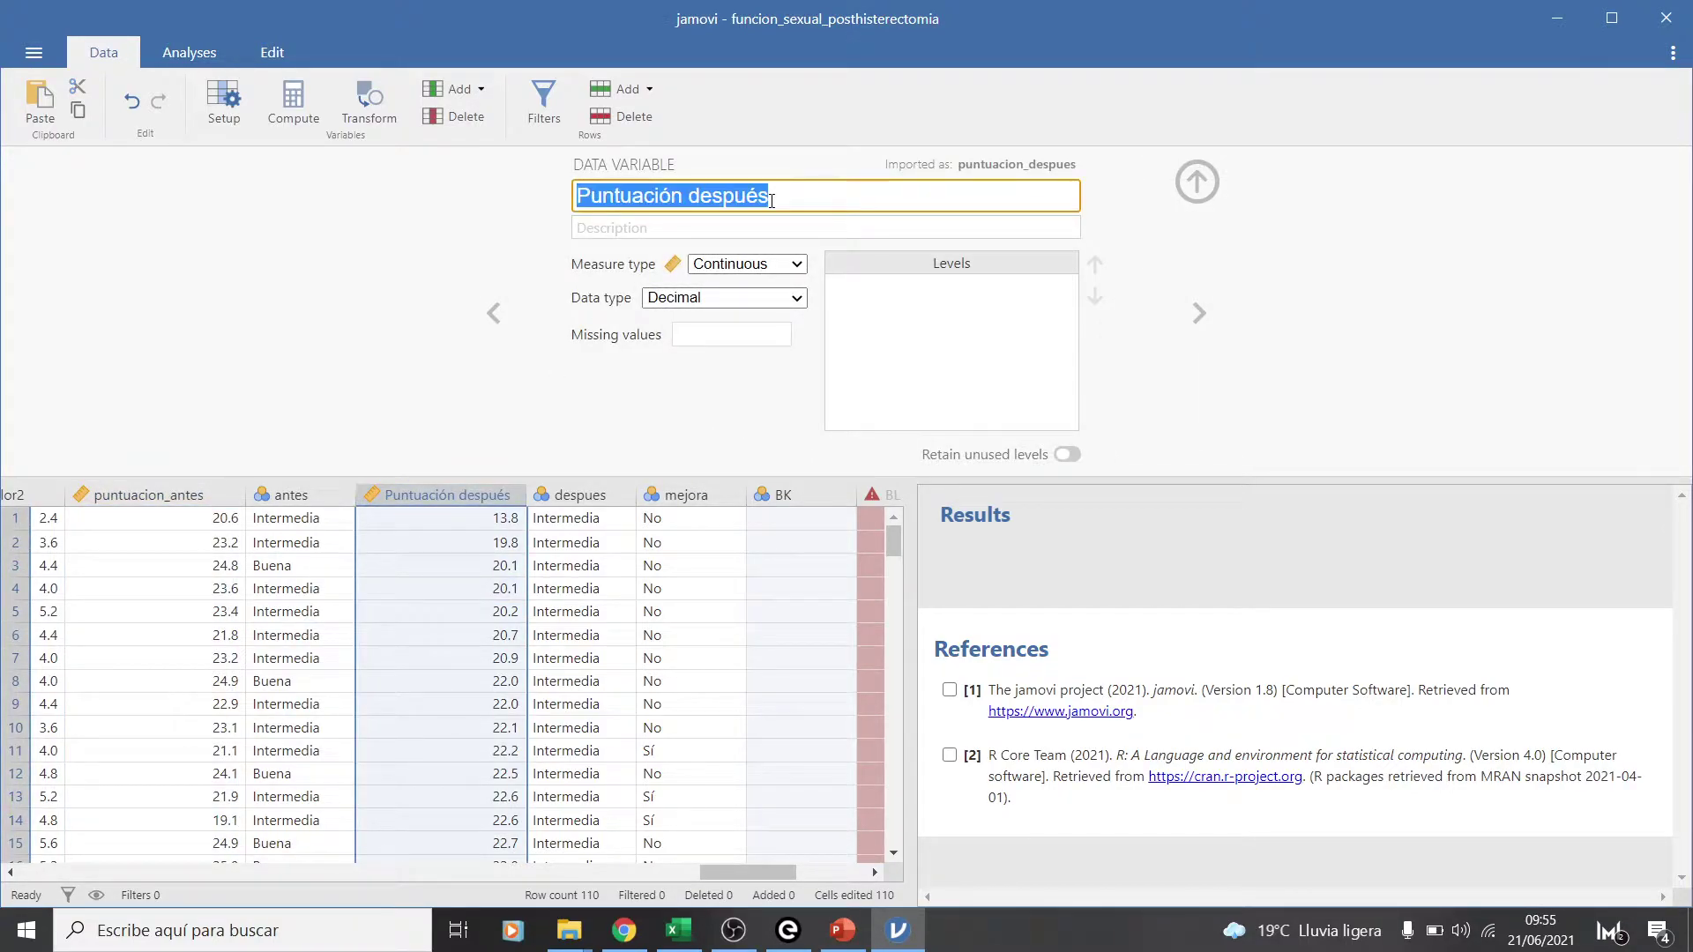
text(puntuacion)
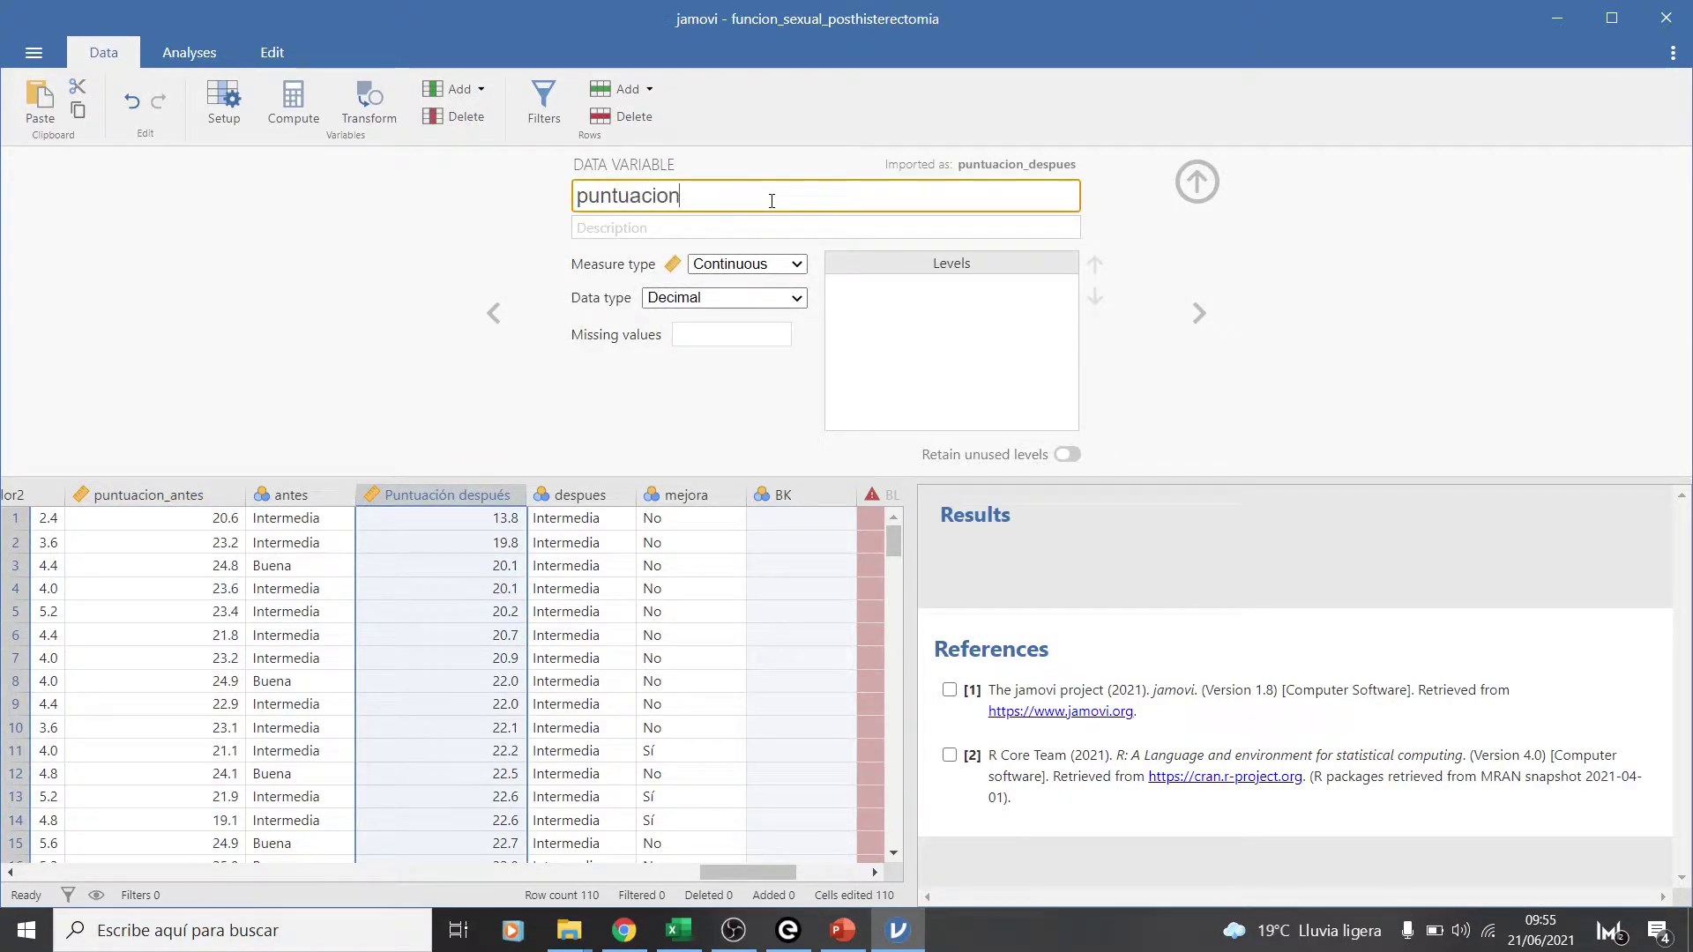
text(_des)
key(BackSpace)
key(BackSpace)
text(despues)
Replace the formula of computed variable BL with "puntuacion_despues - puntuacion_antes"
drag(747, 871, 806, 868)
click(379, 494)
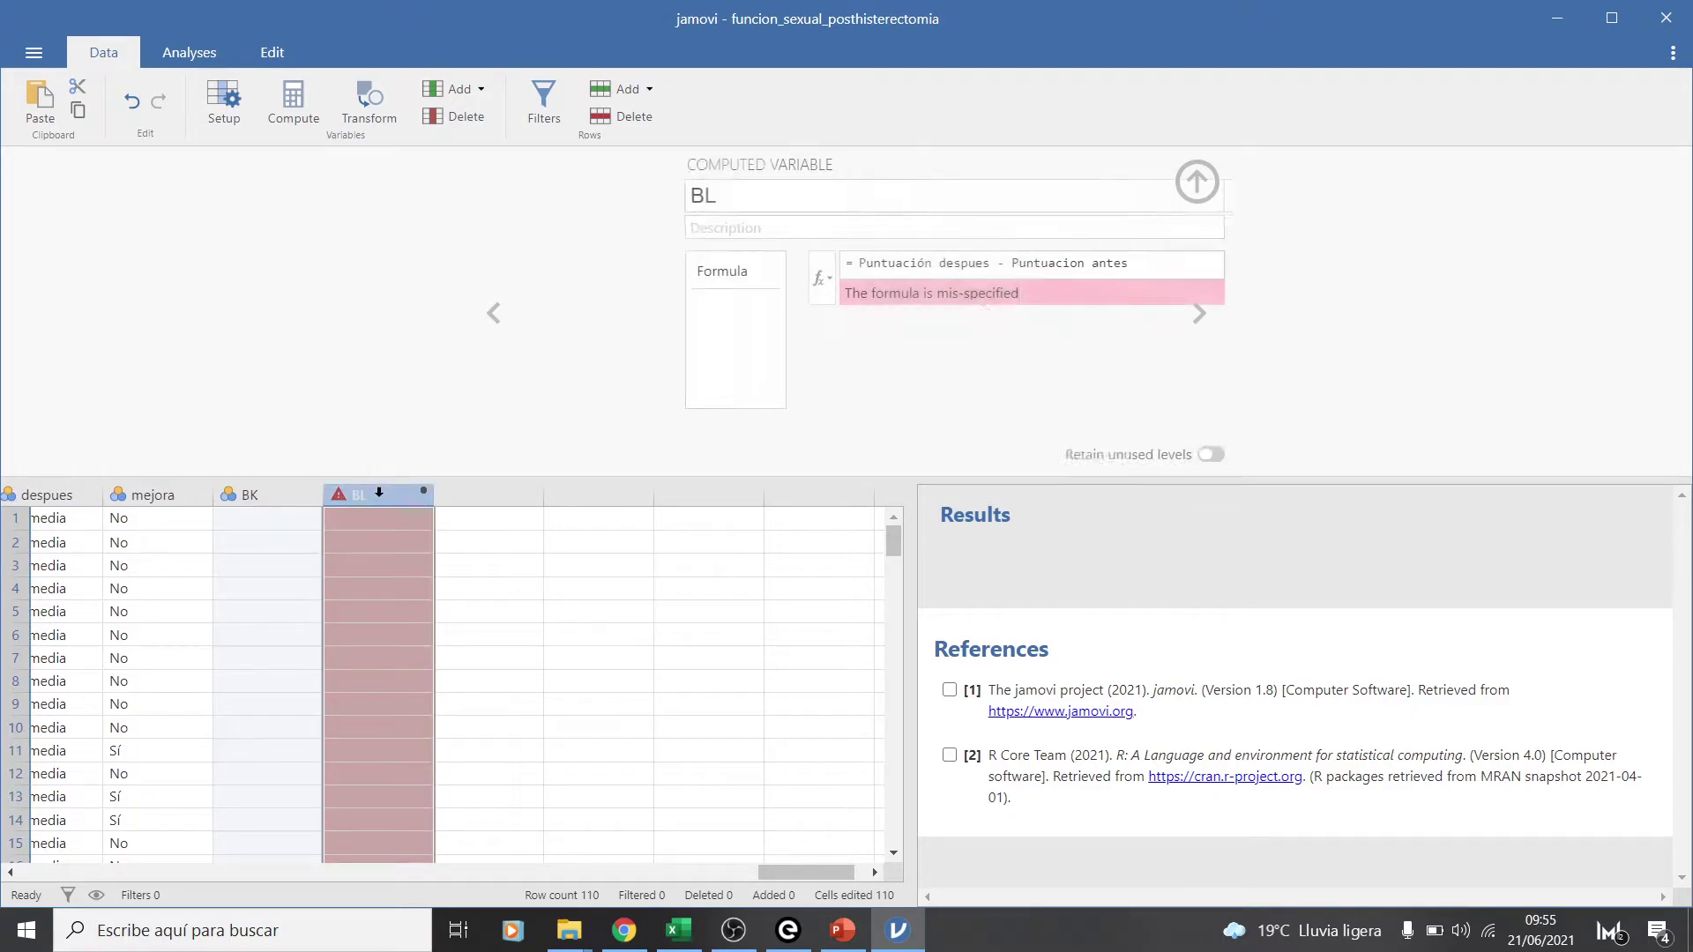
drag(1023, 264, 714, 265)
text(puntuacion_)
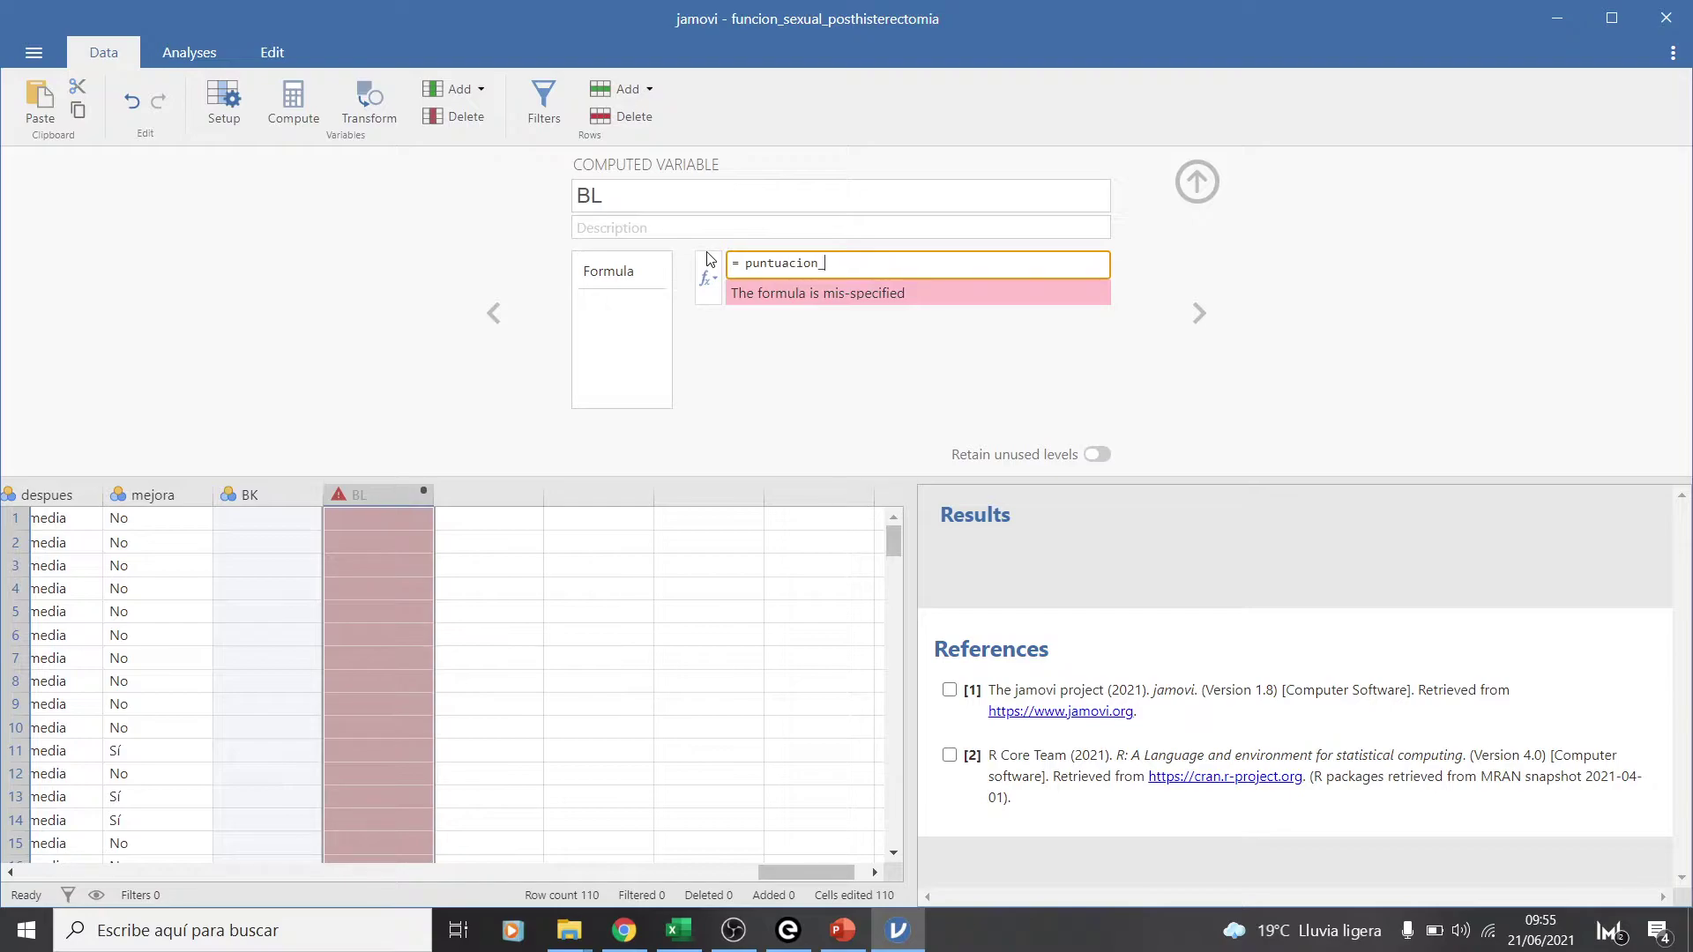
text(despues -)
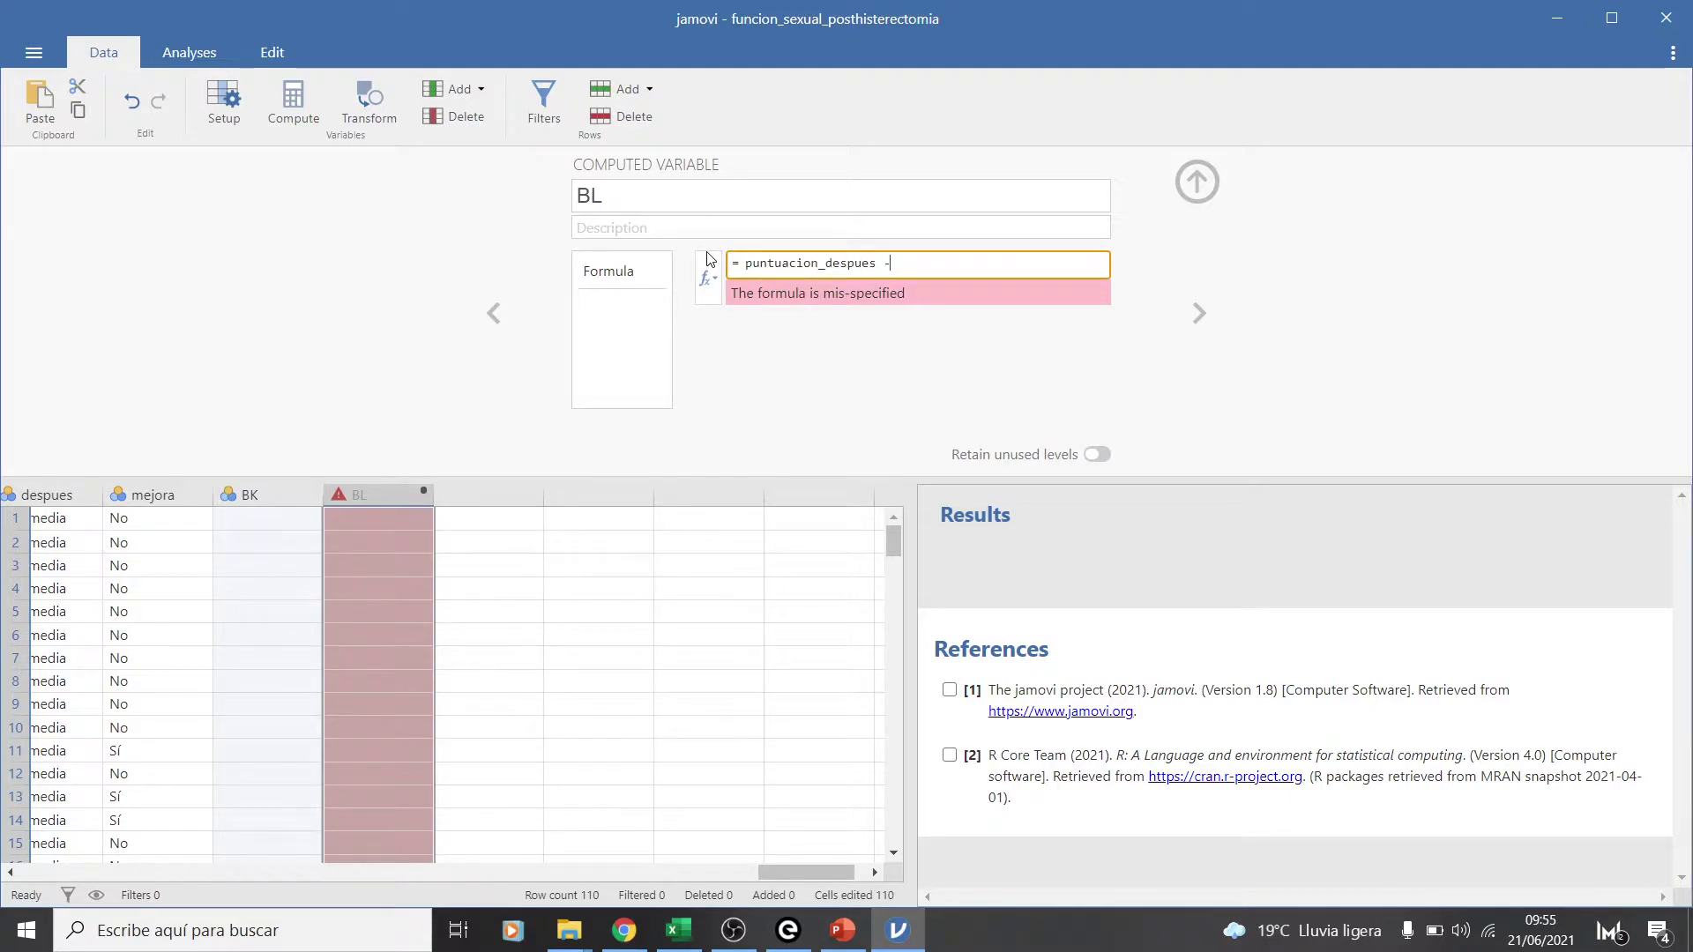
text( puntuacion_antes)
key(Return)
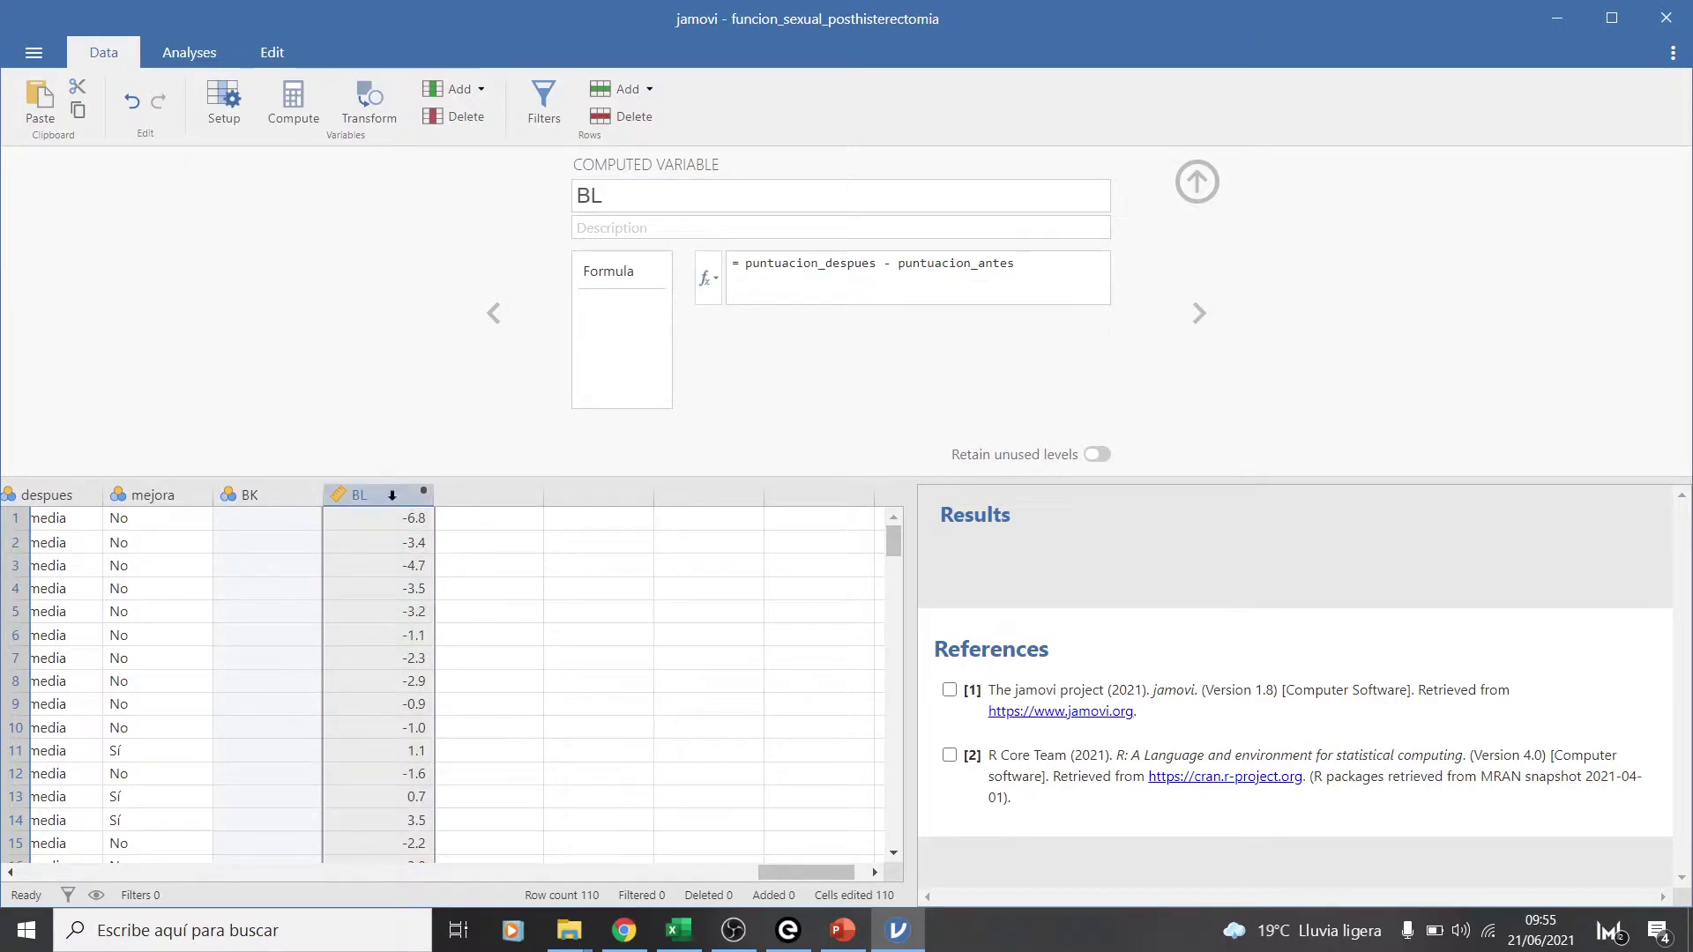
click(659, 587)
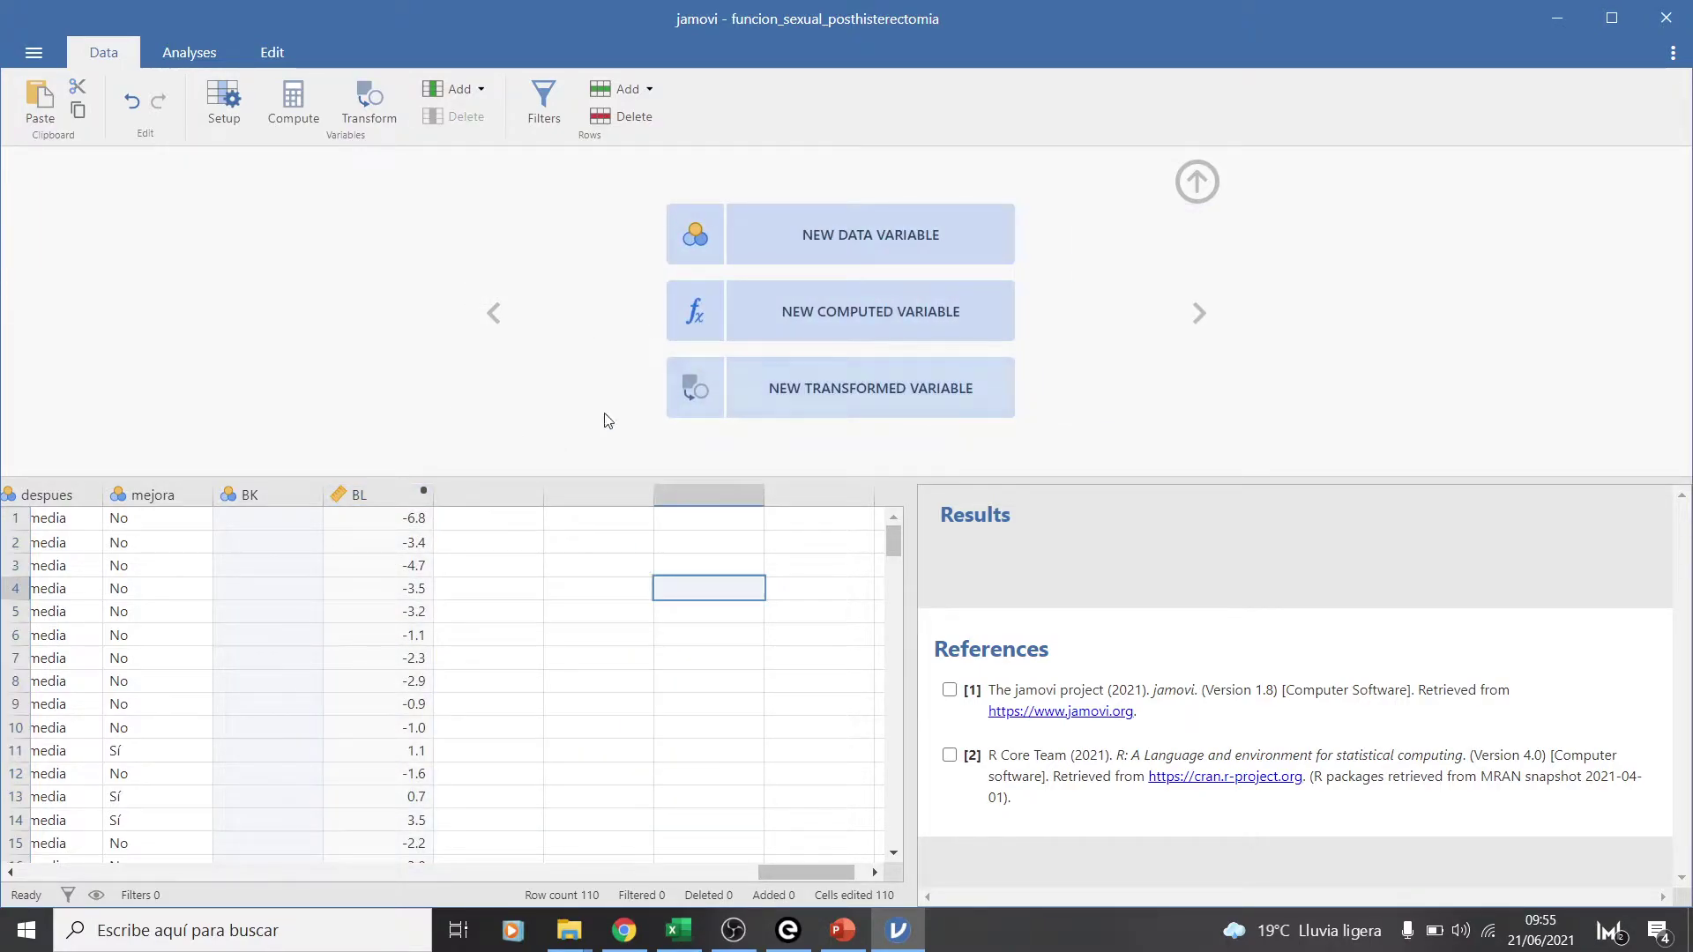
click(376, 495)
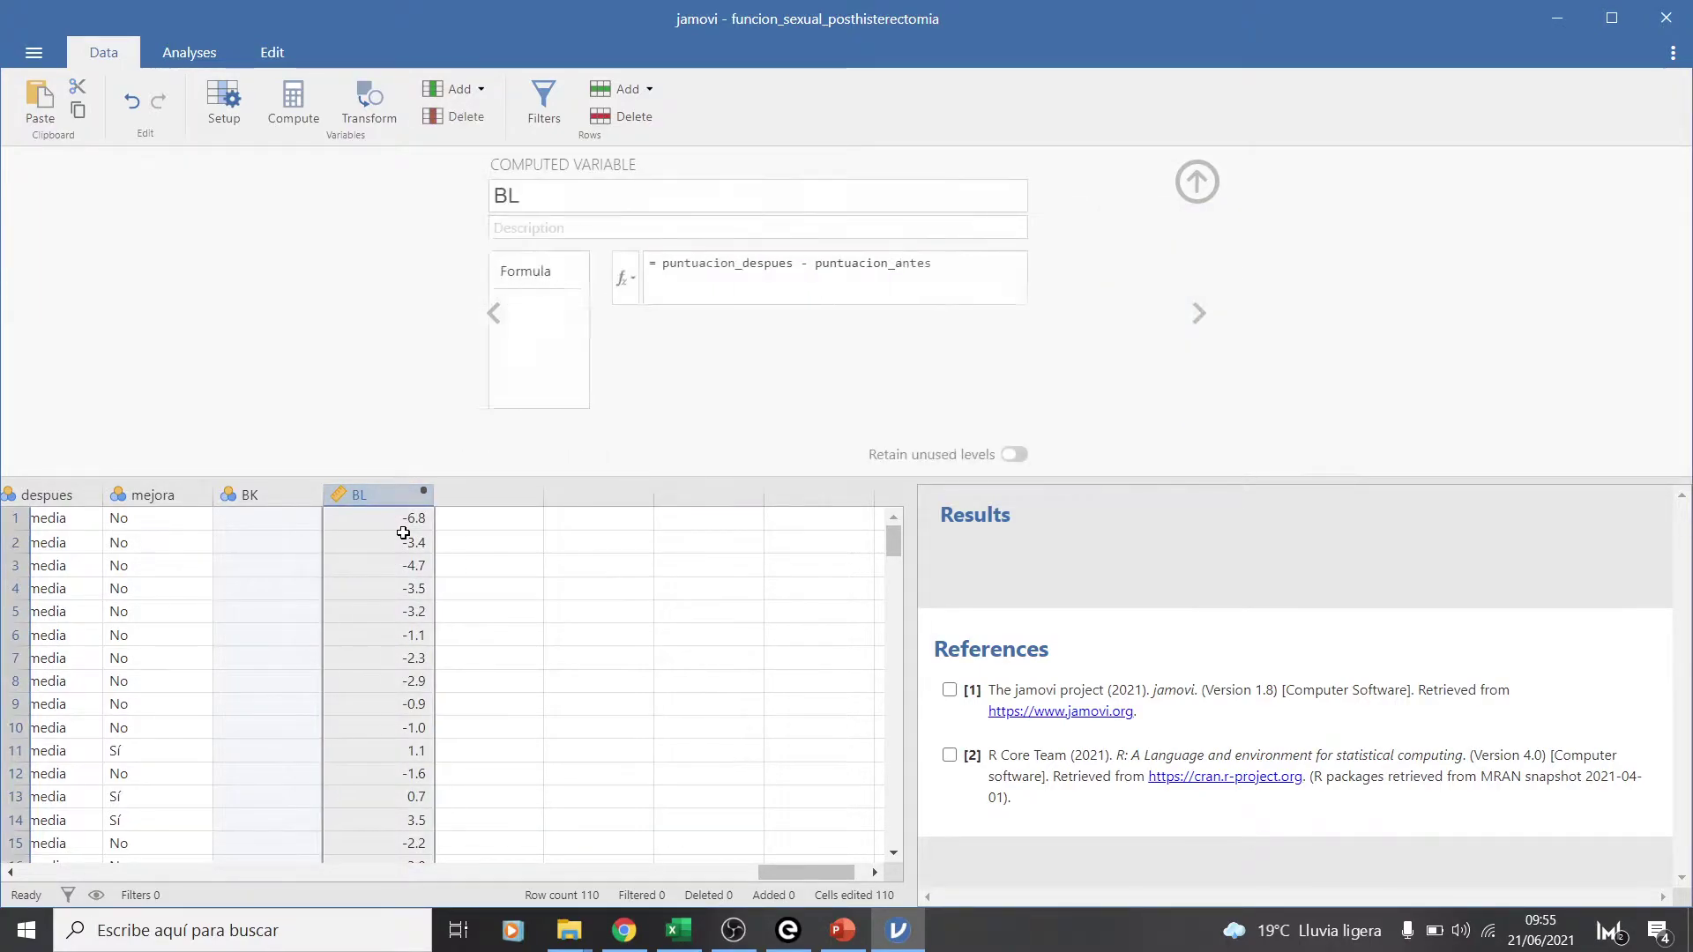
Delete the empty BK variable next to mejora
click(245, 496)
right_click(246, 498)
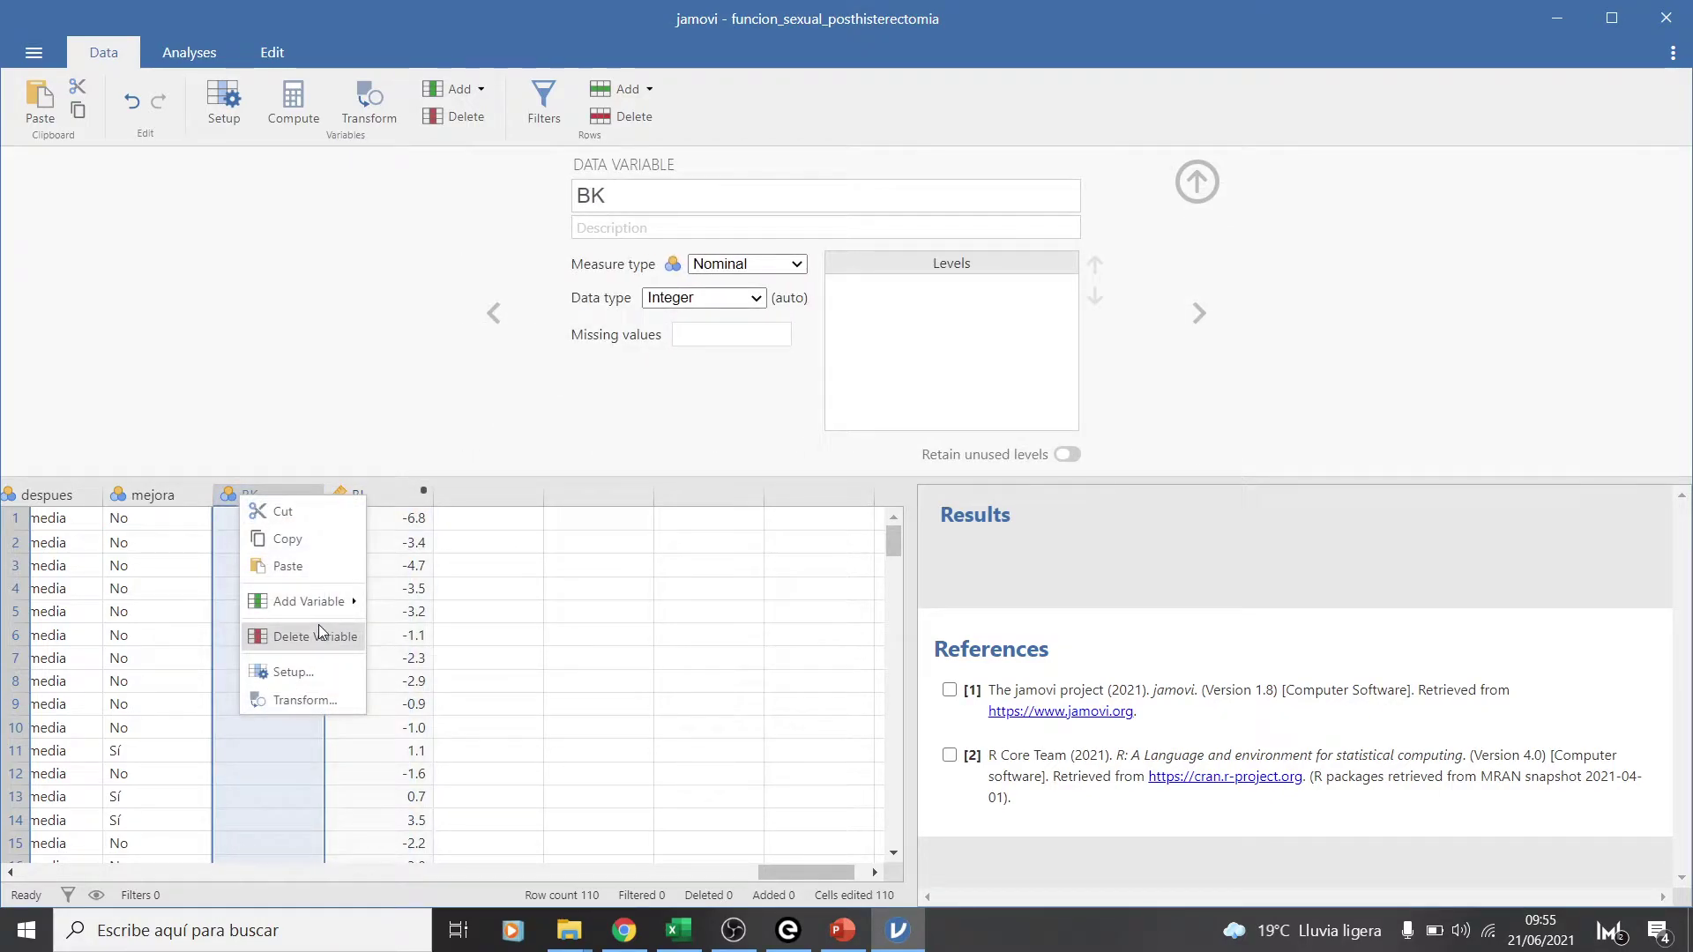
click(319, 628)
click(768, 256)
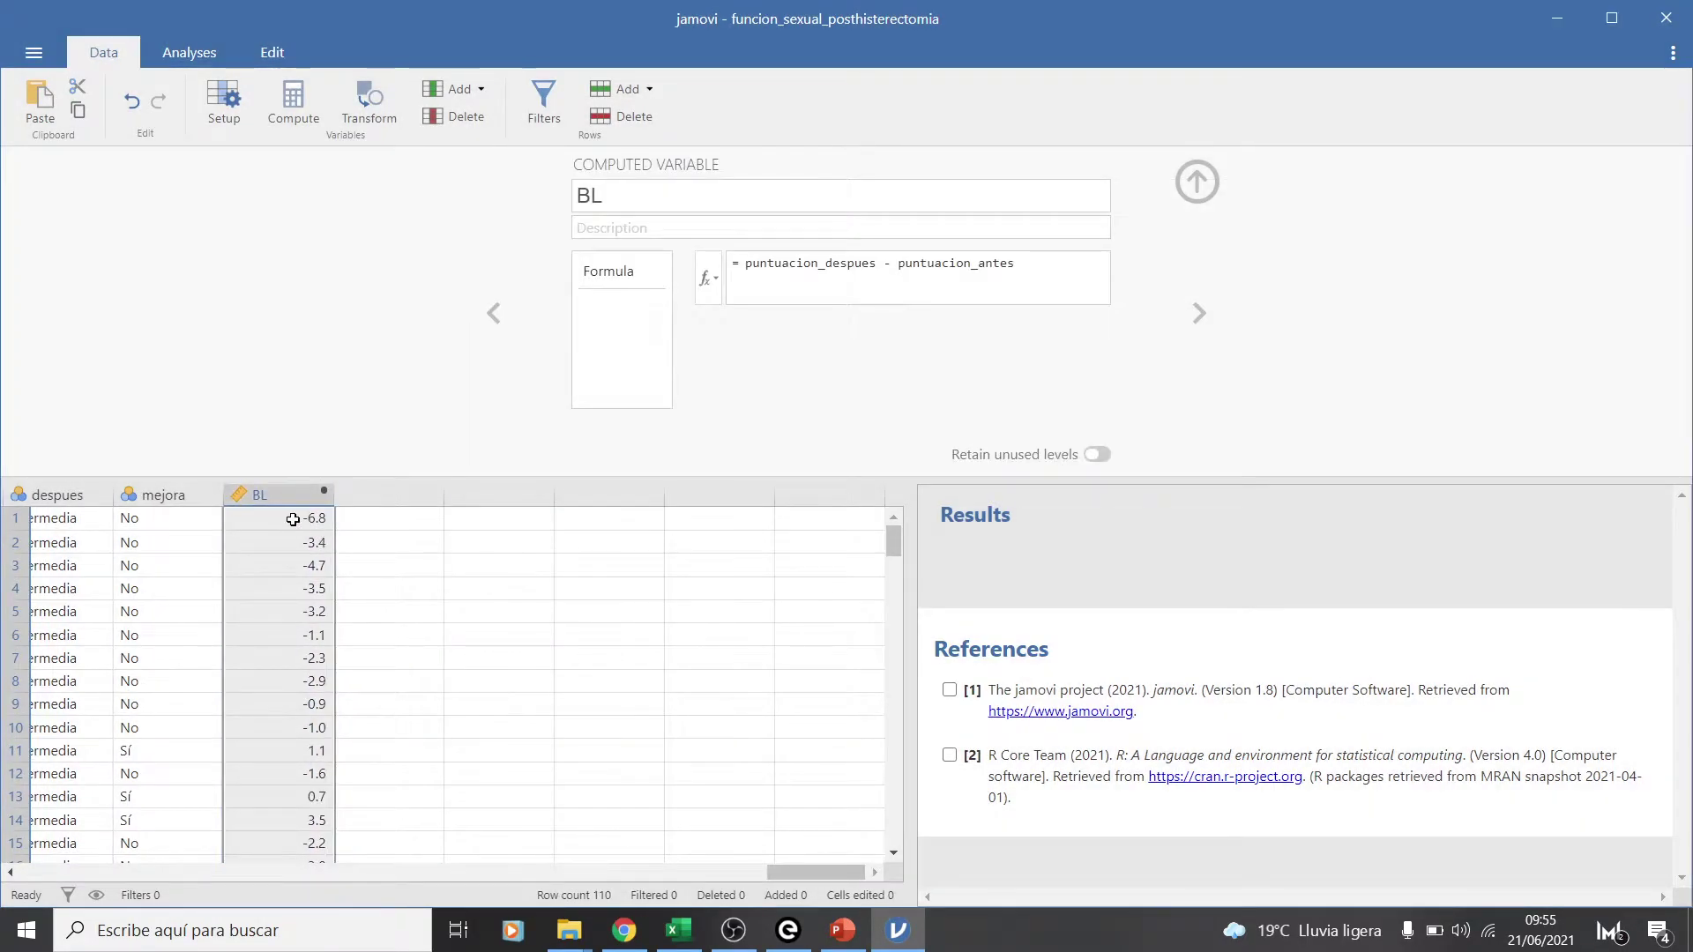
Rename the computed variable BL as Diferencia
click(666, 200)
text(Diferencia)
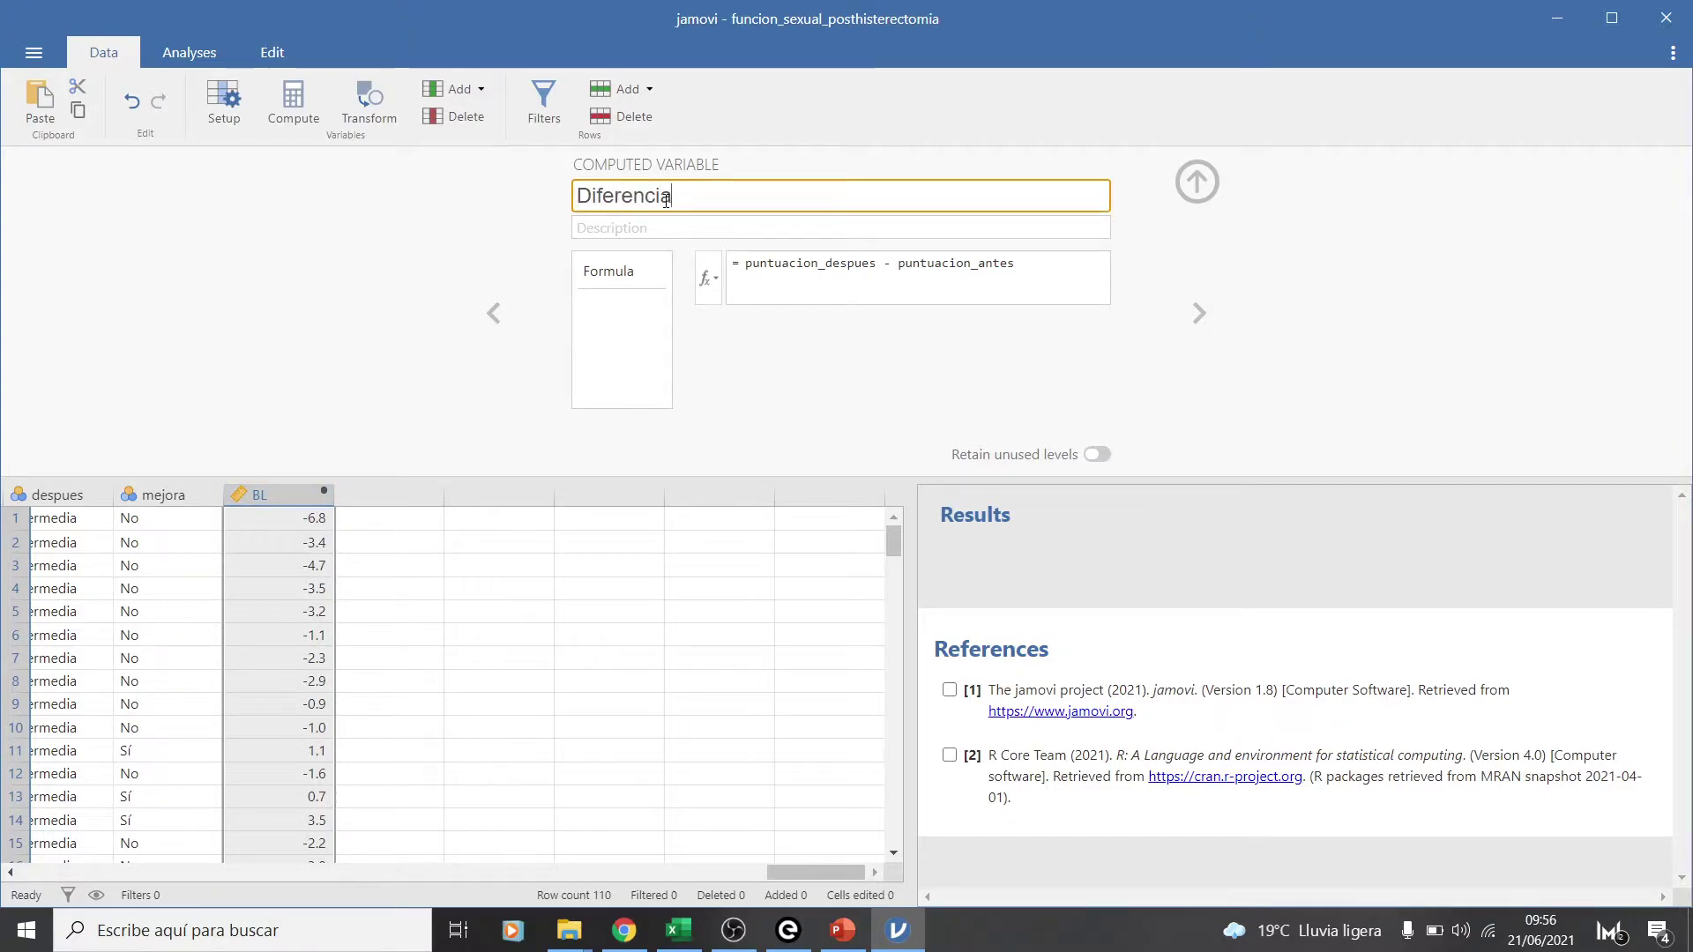
click(567, 655)
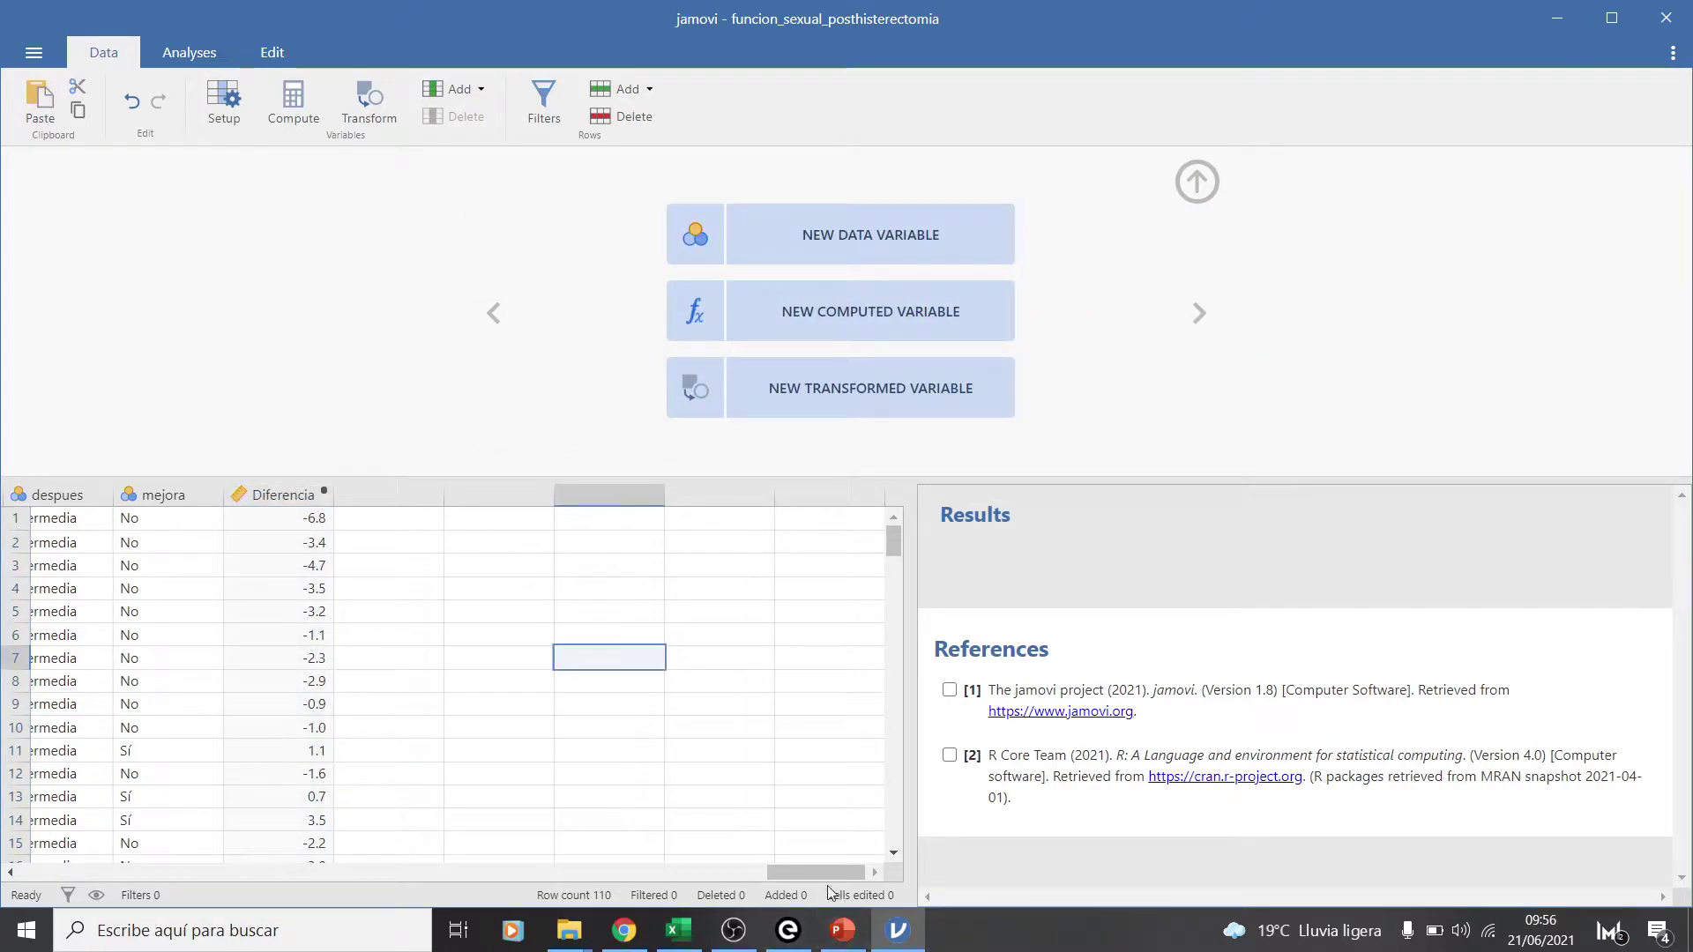
Examine the signs and sizes of individual Diferencia values alongside the mejora column, down to about row 58
drag(820, 873, 778, 875)
scroll(648, 643, down, 6)
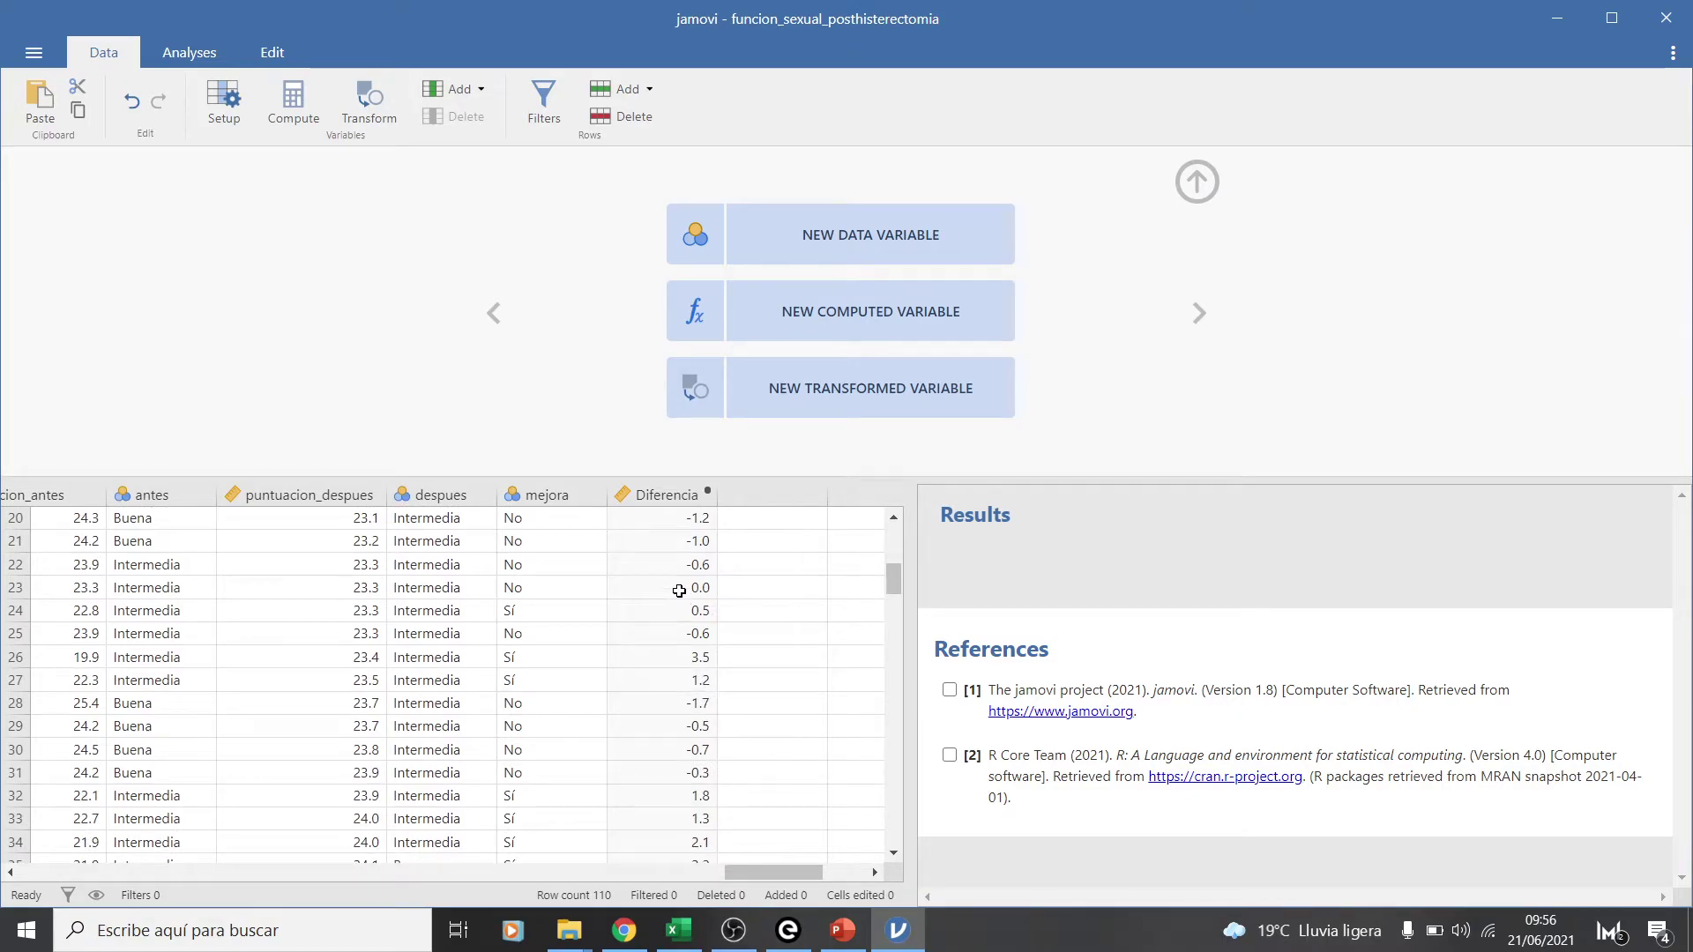
click(669, 609)
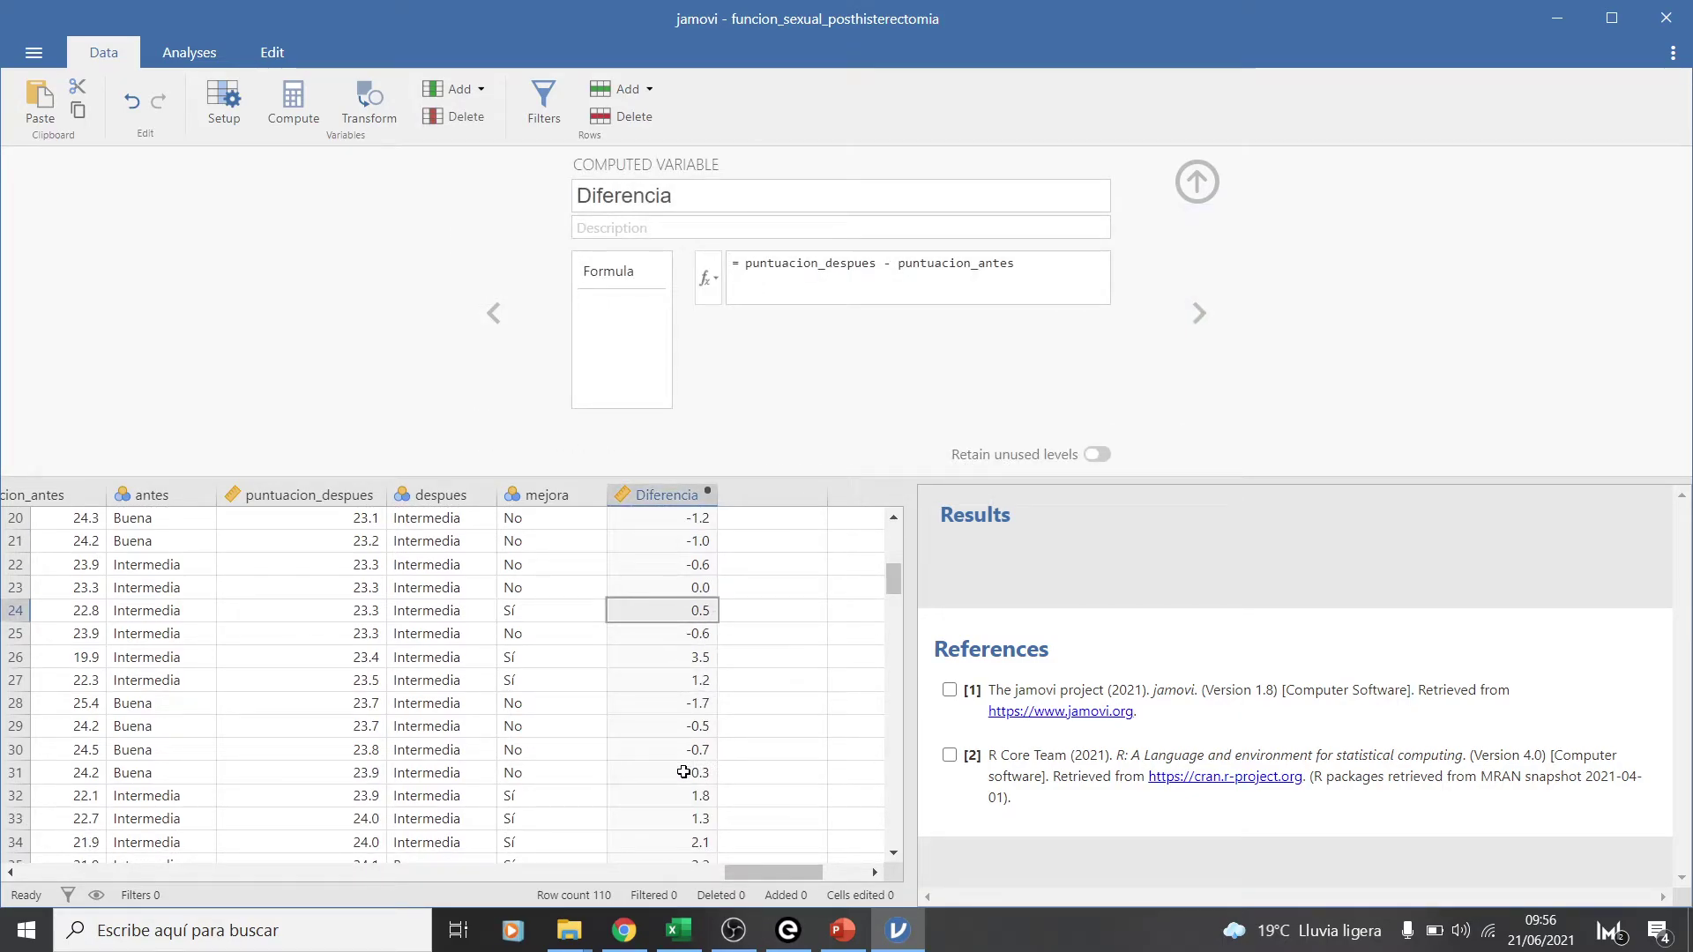
scroll(683, 772, down, 1)
scroll(684, 772, down, 1)
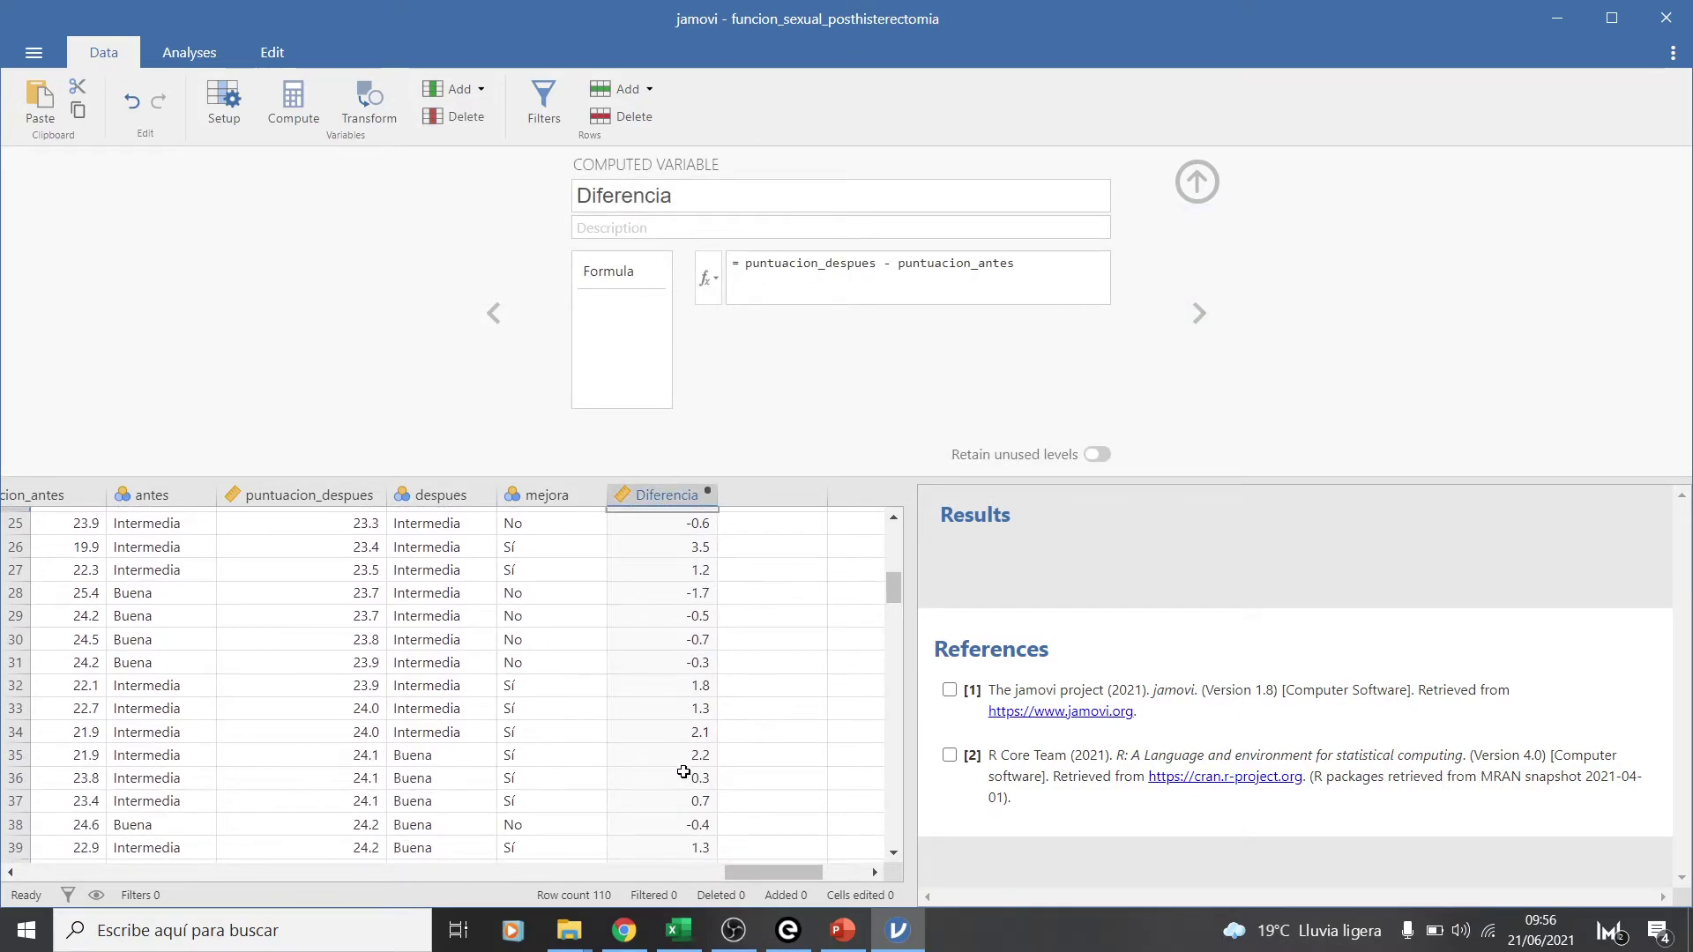
click(670, 685)
click(685, 708)
click(671, 733)
click(668, 617)
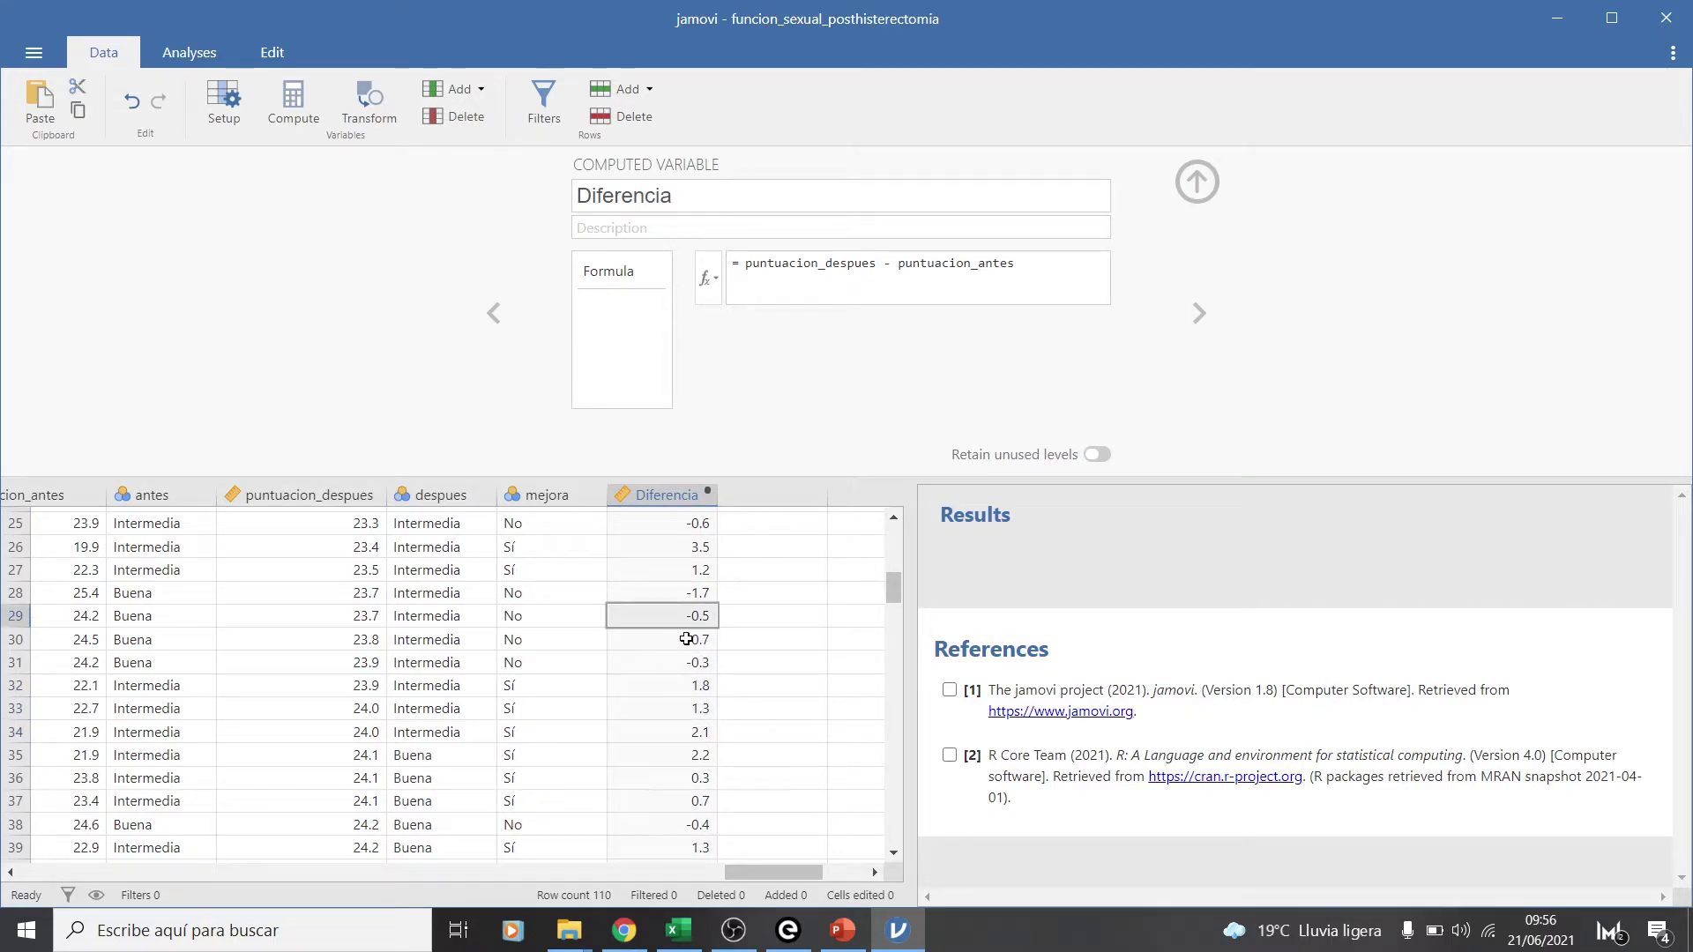
click(685, 592)
scroll(594, 738, down, 1)
scroll(594, 738, down, 5)
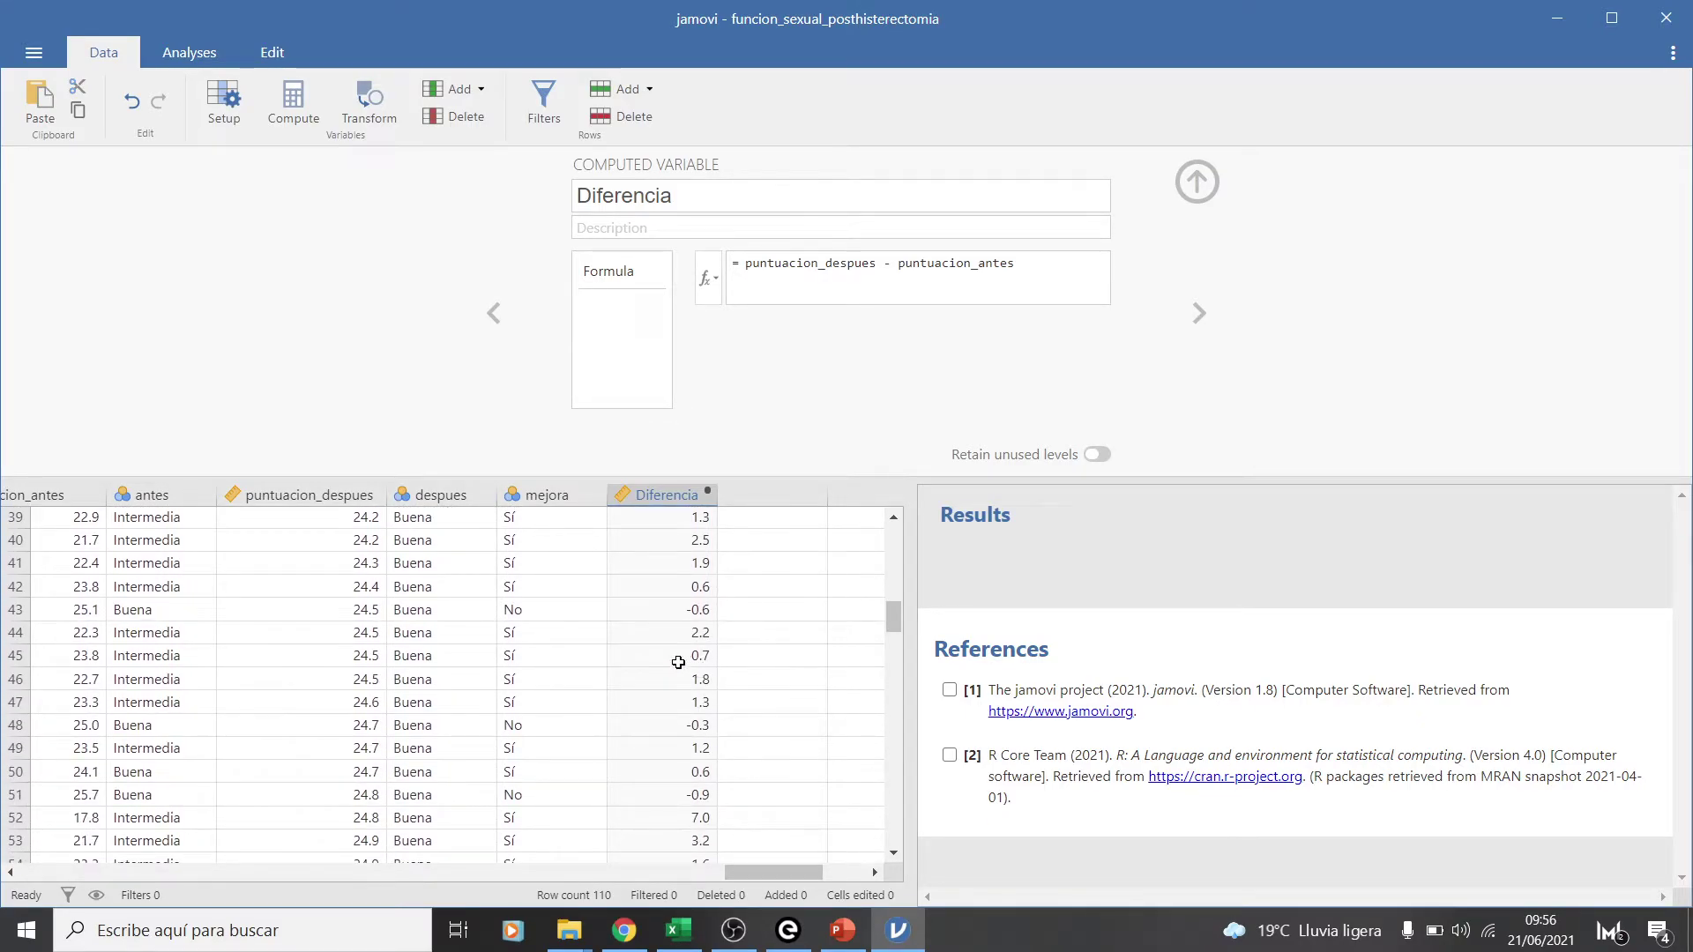
scroll(674, 687, down, 2)
click(669, 707)
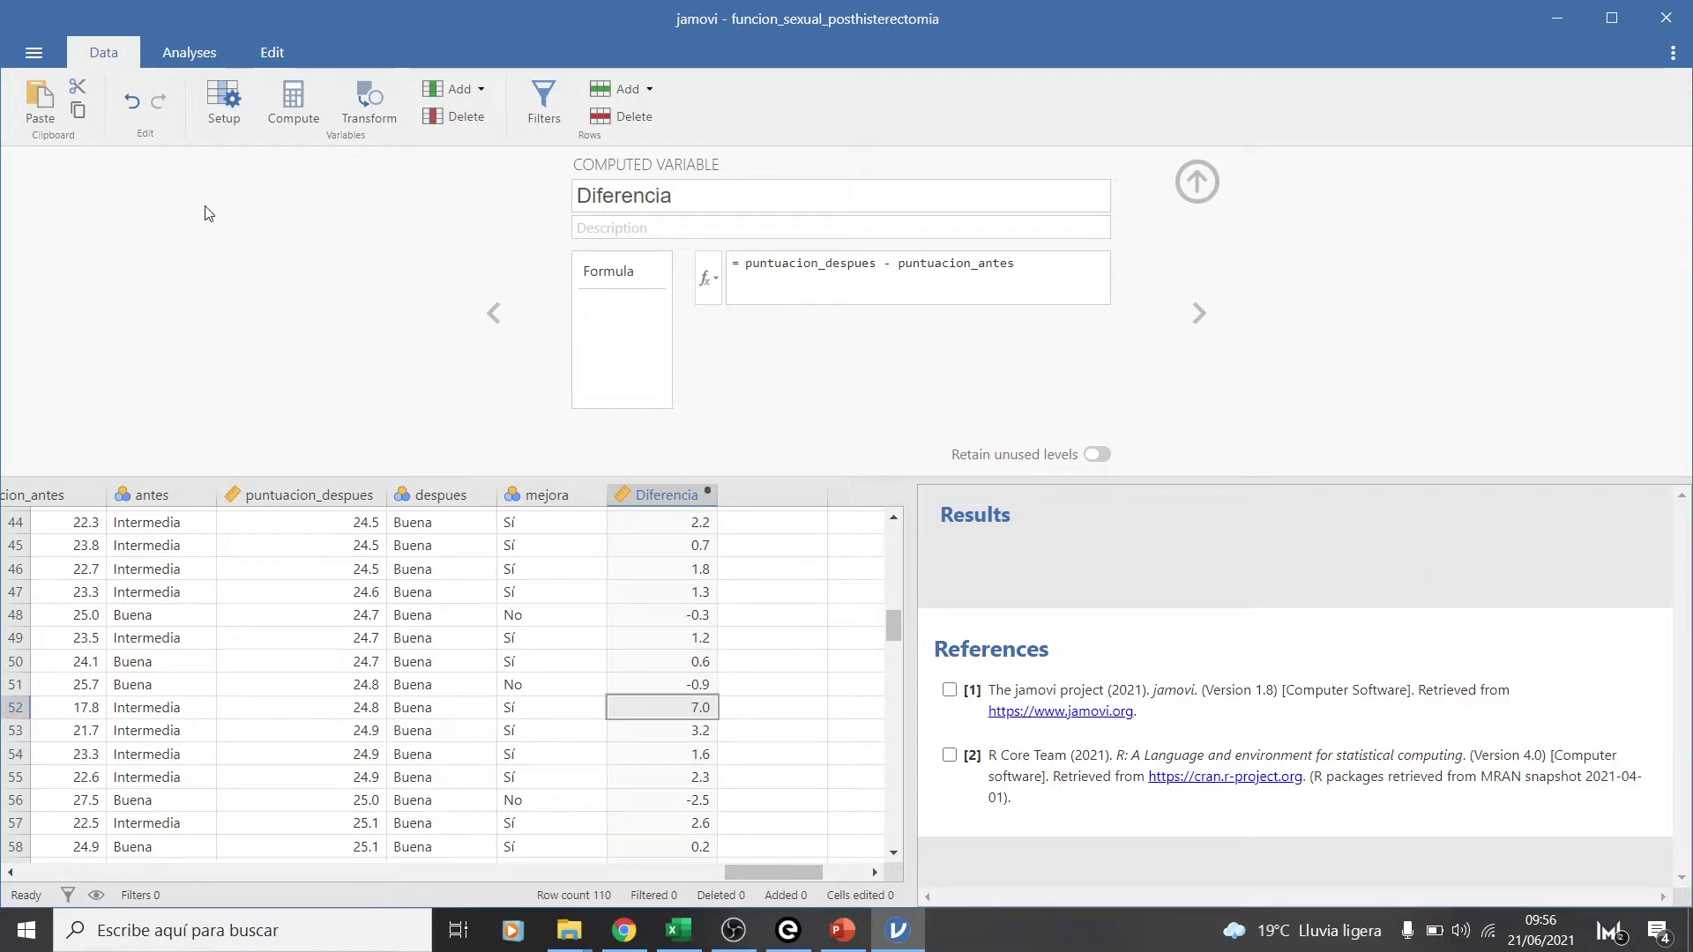
drag(776, 875, 774, 875)
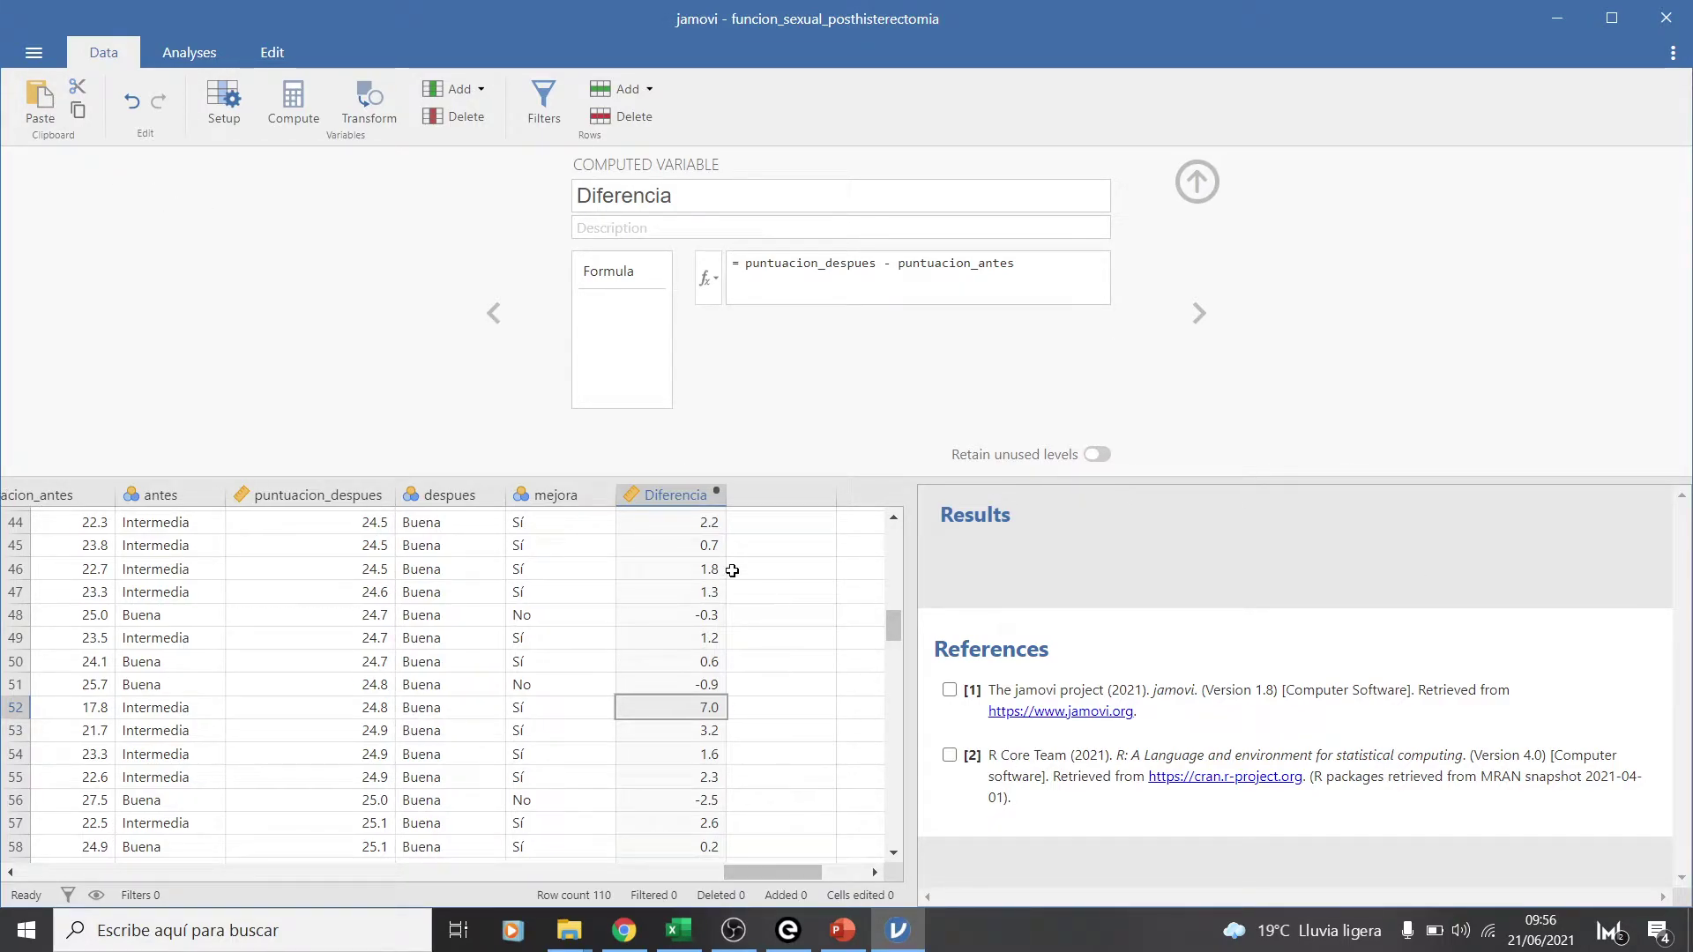
scroll(698, 612, up, 5)
click(704, 589)
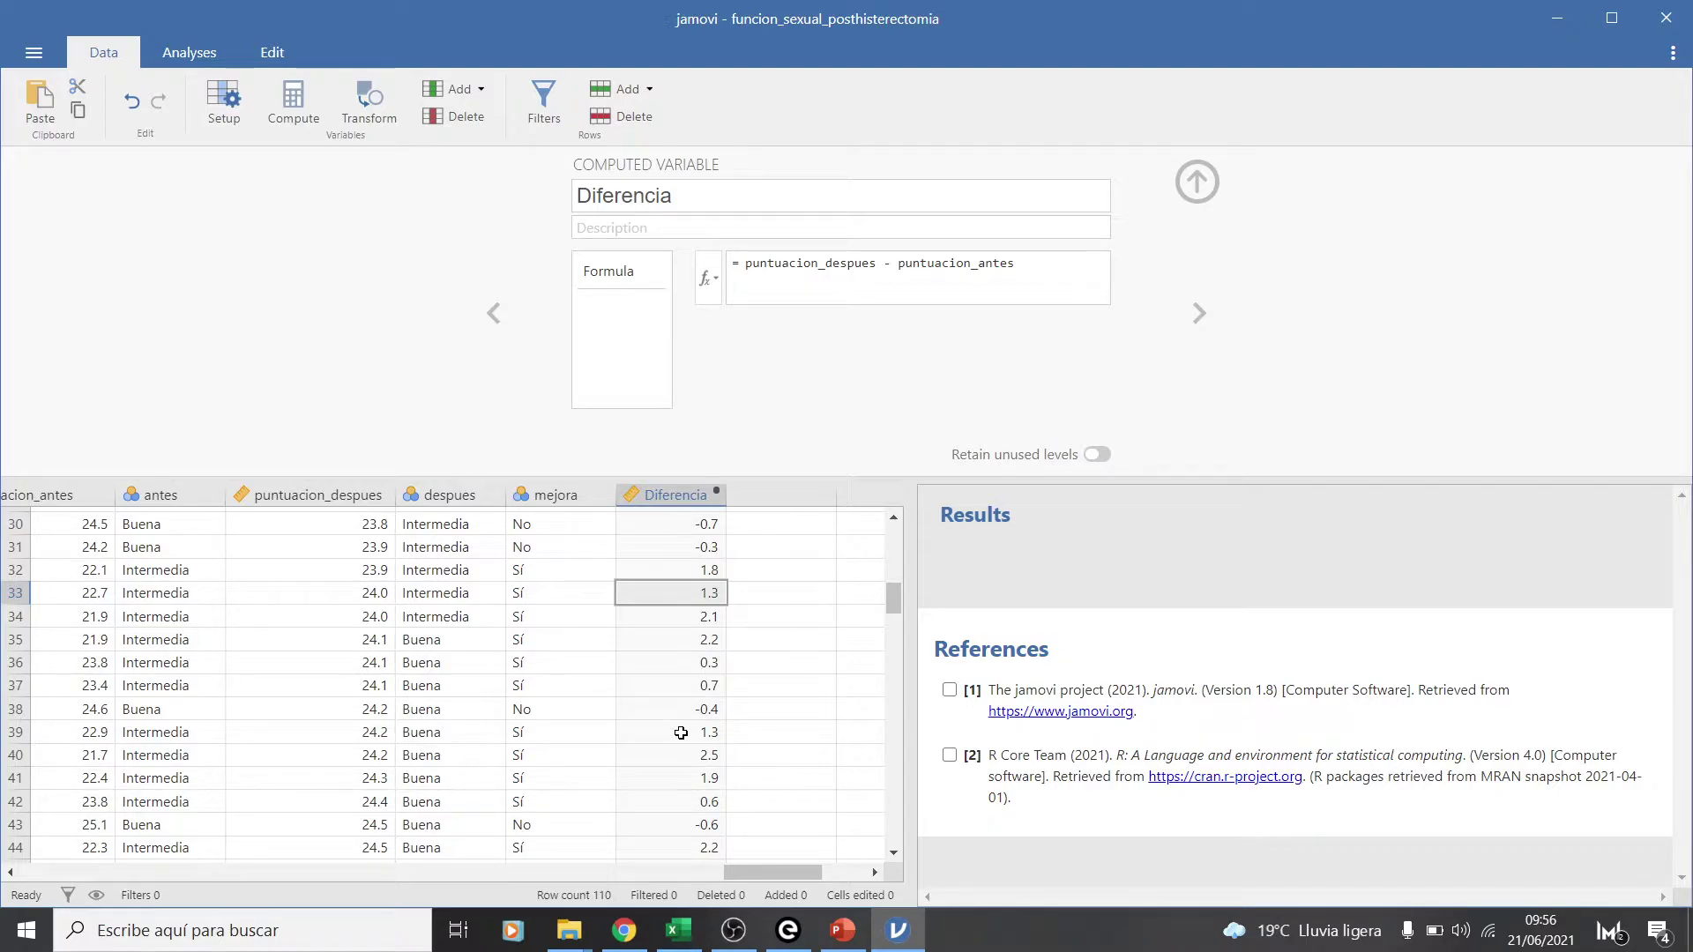
Compare the puntuacion_despues and puntuacion_antes columns with the Diferencia column computed from them
click(351, 495)
drag(755, 866, 748, 866)
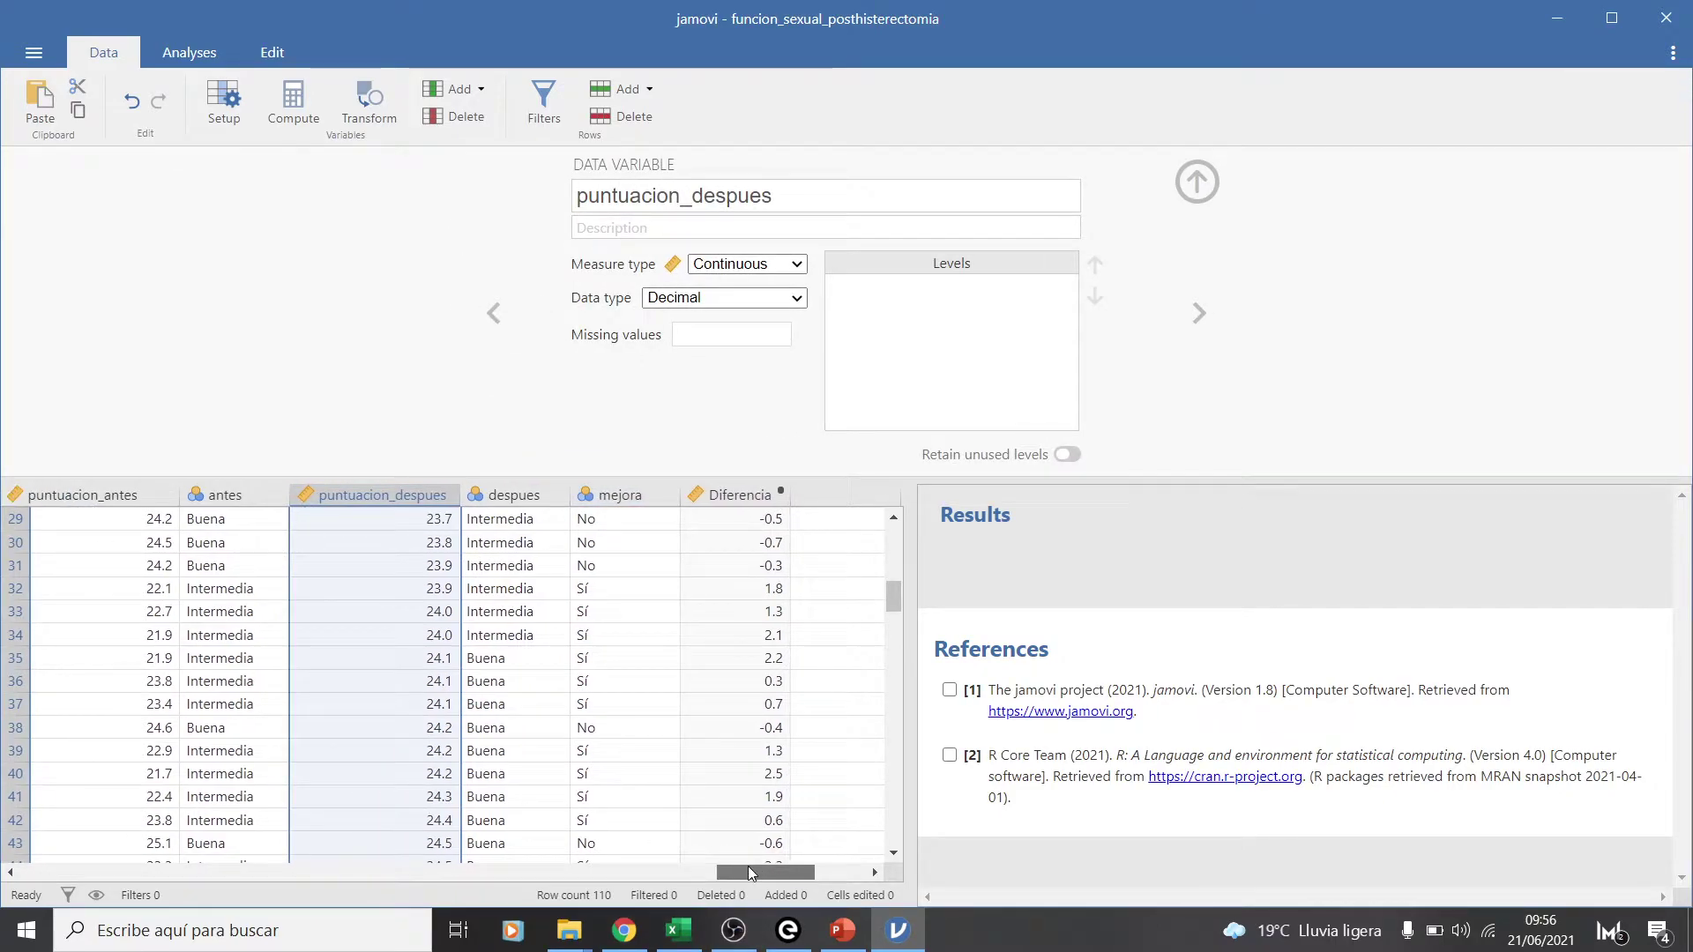
click(119, 495)
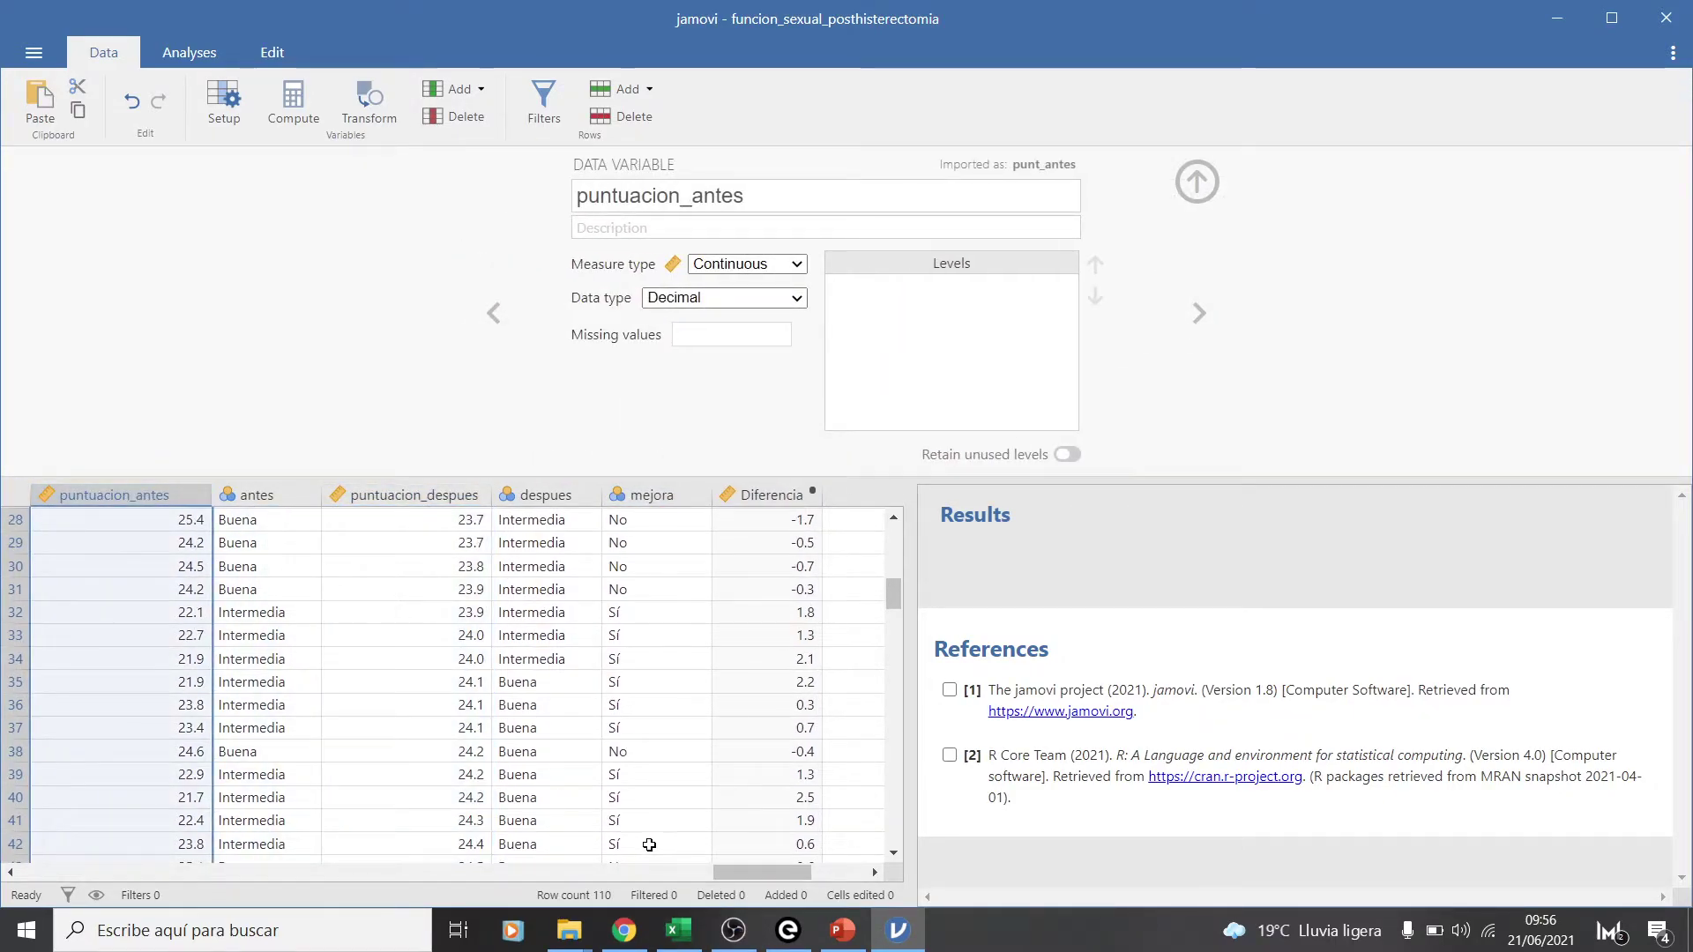
click(771, 496)
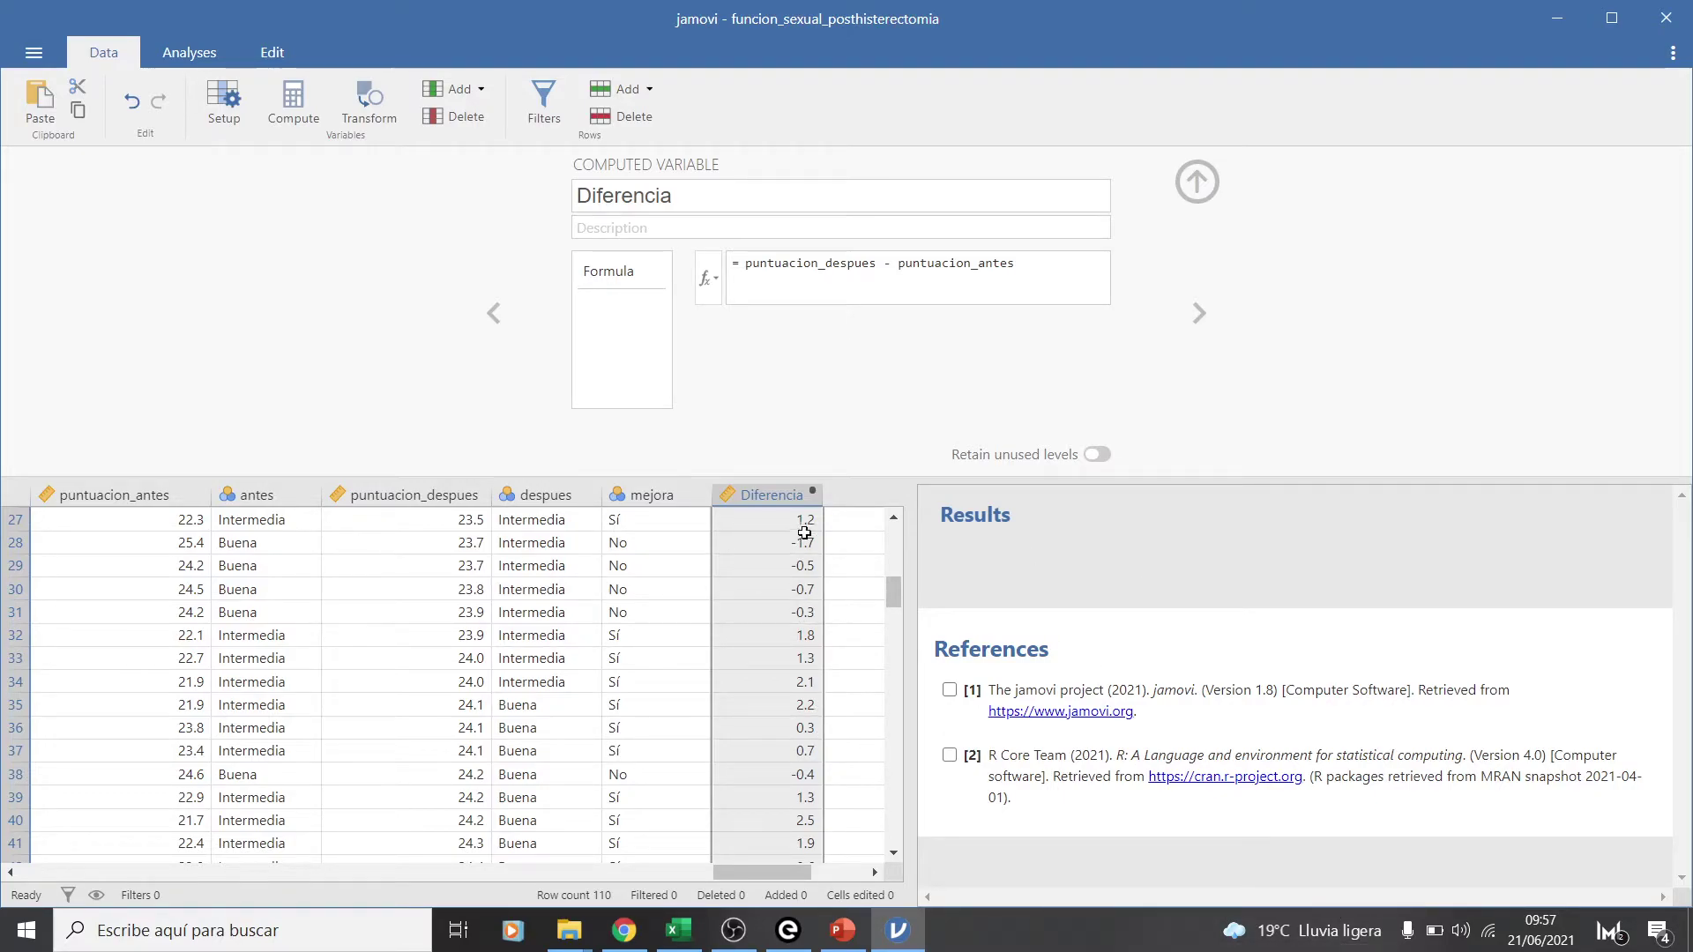
scroll(770, 500, up, 1)
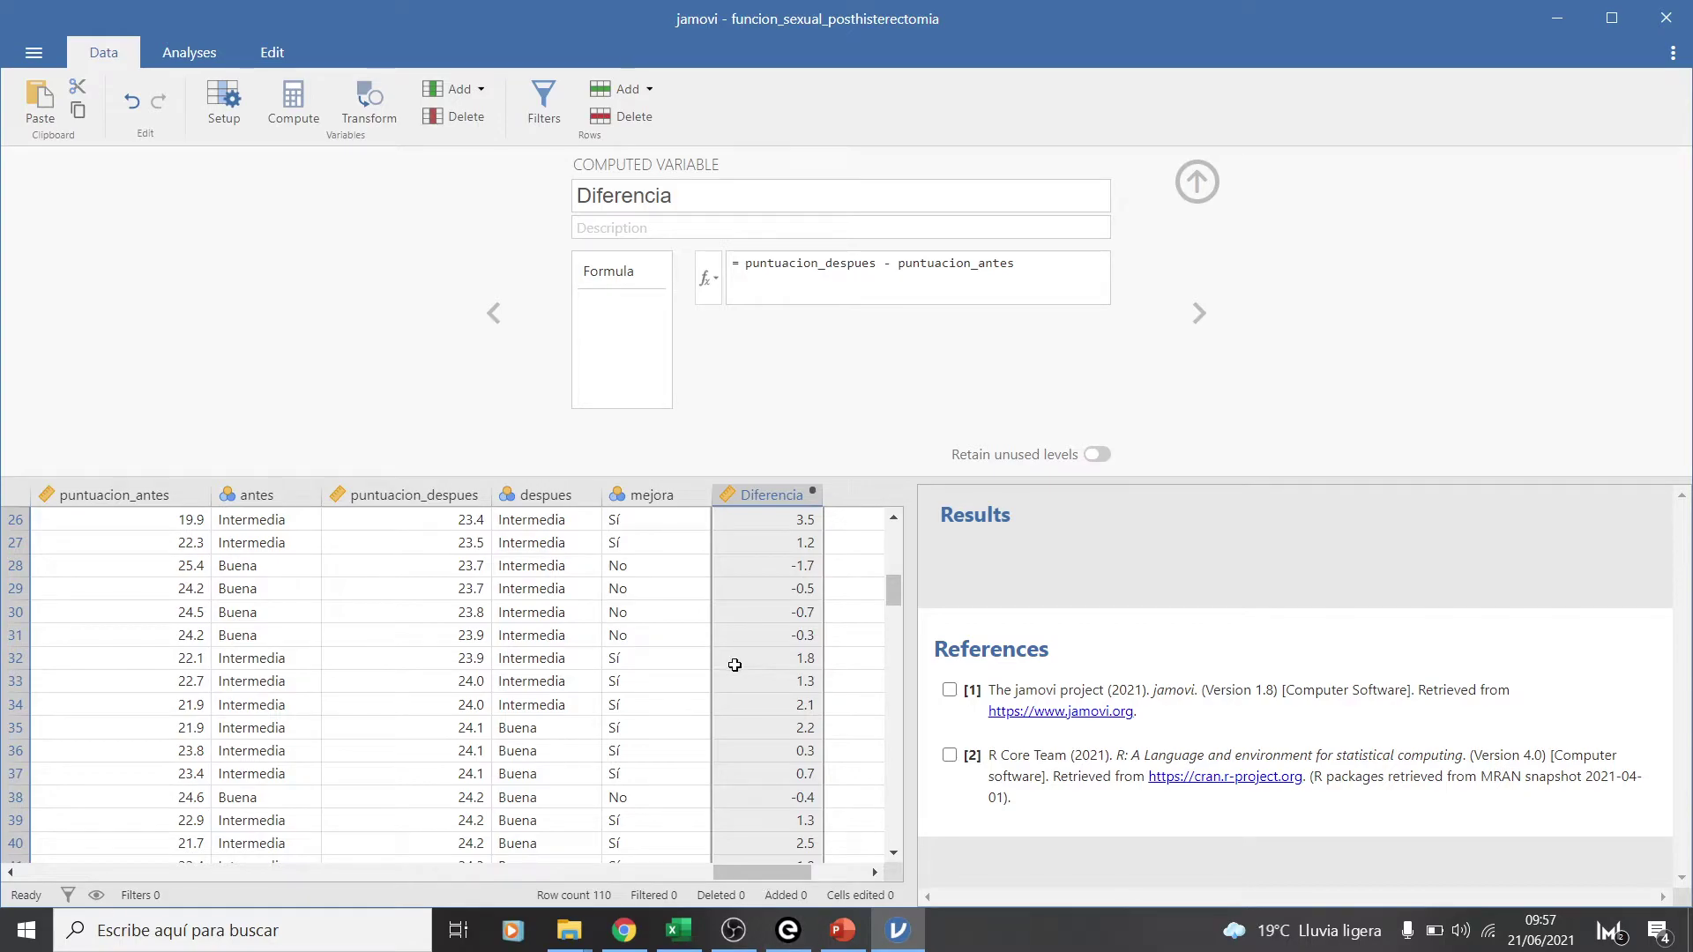
scroll(729, 628, up, 8)
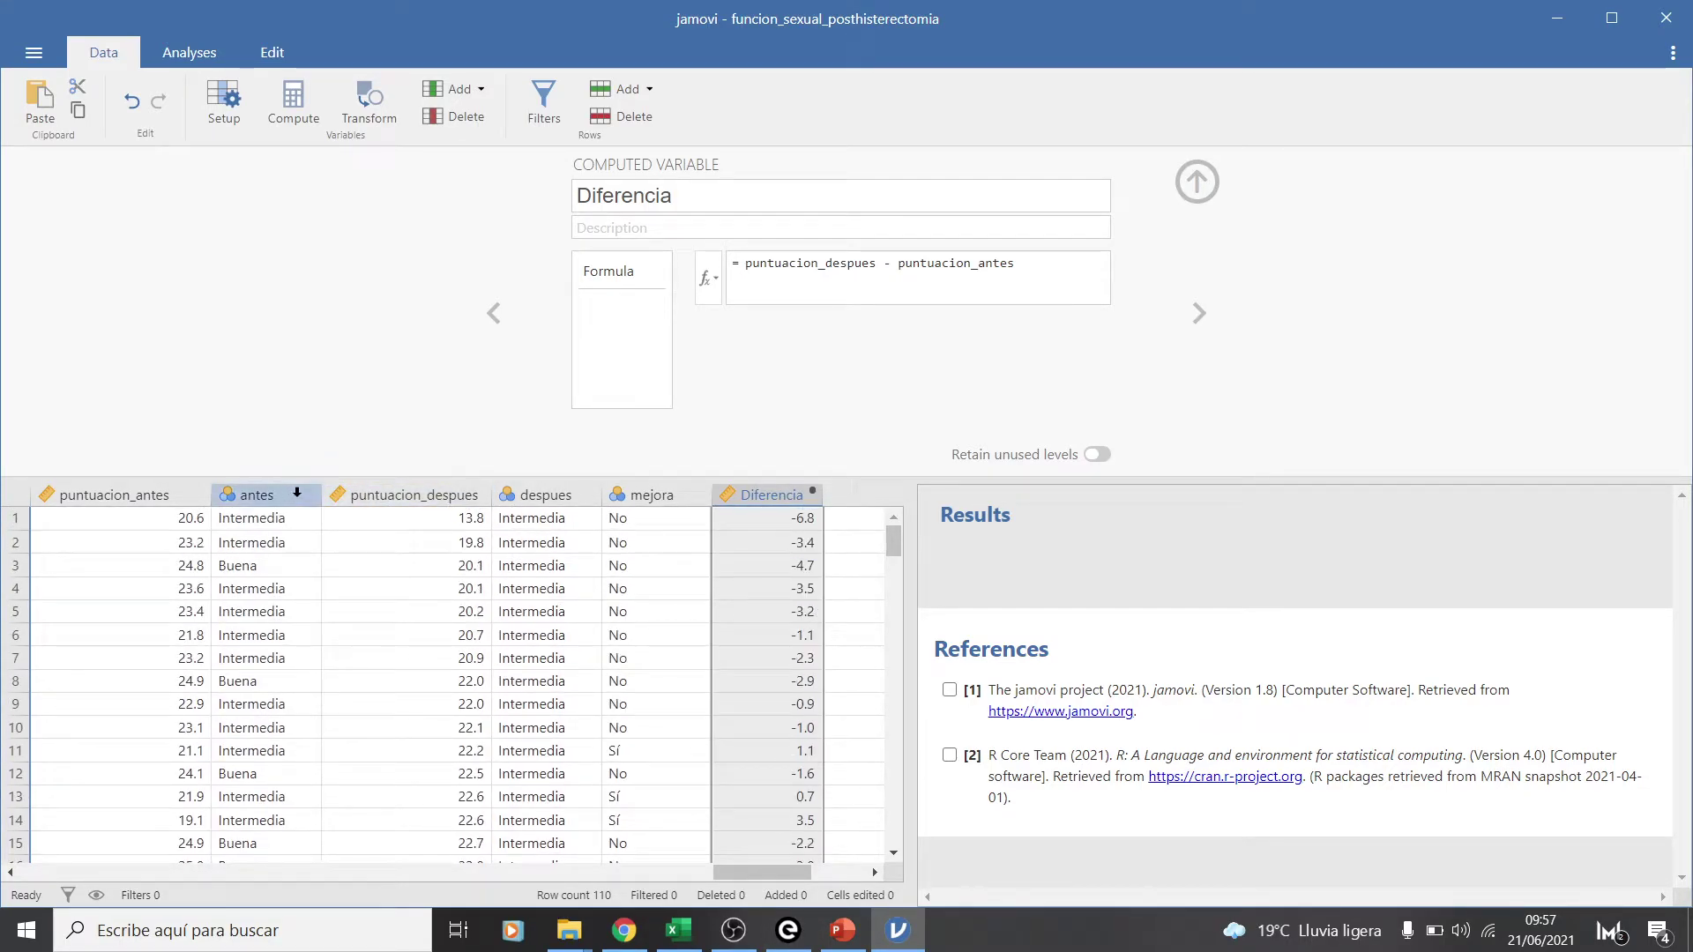
click(397, 495)
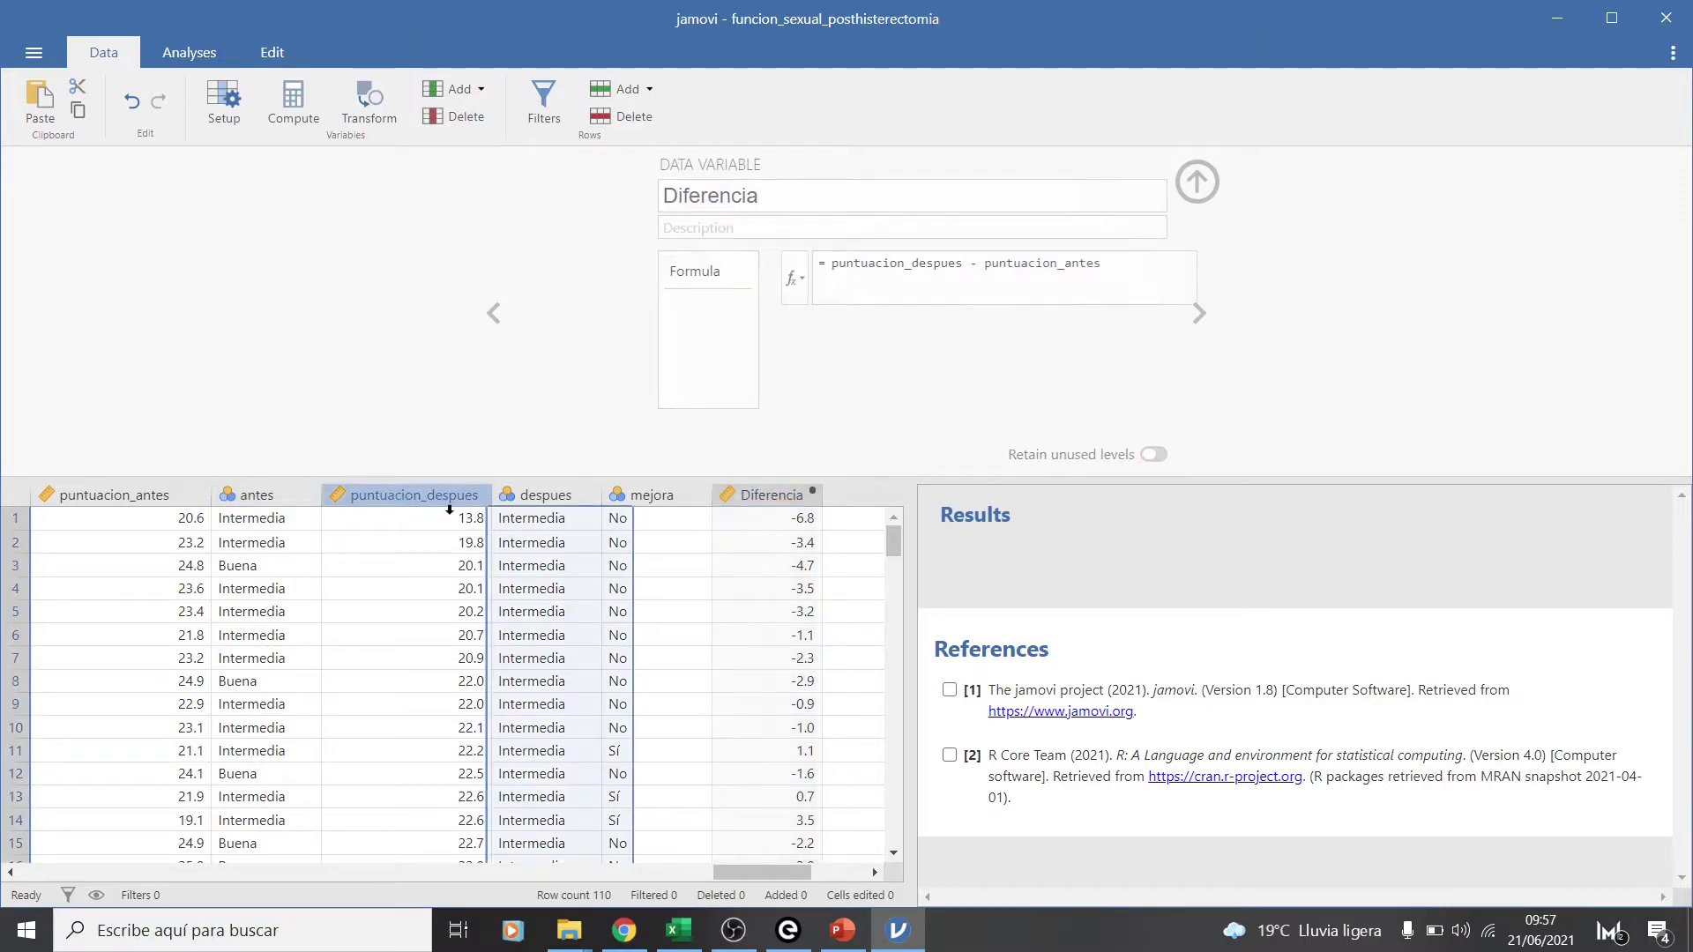
click(750, 495)
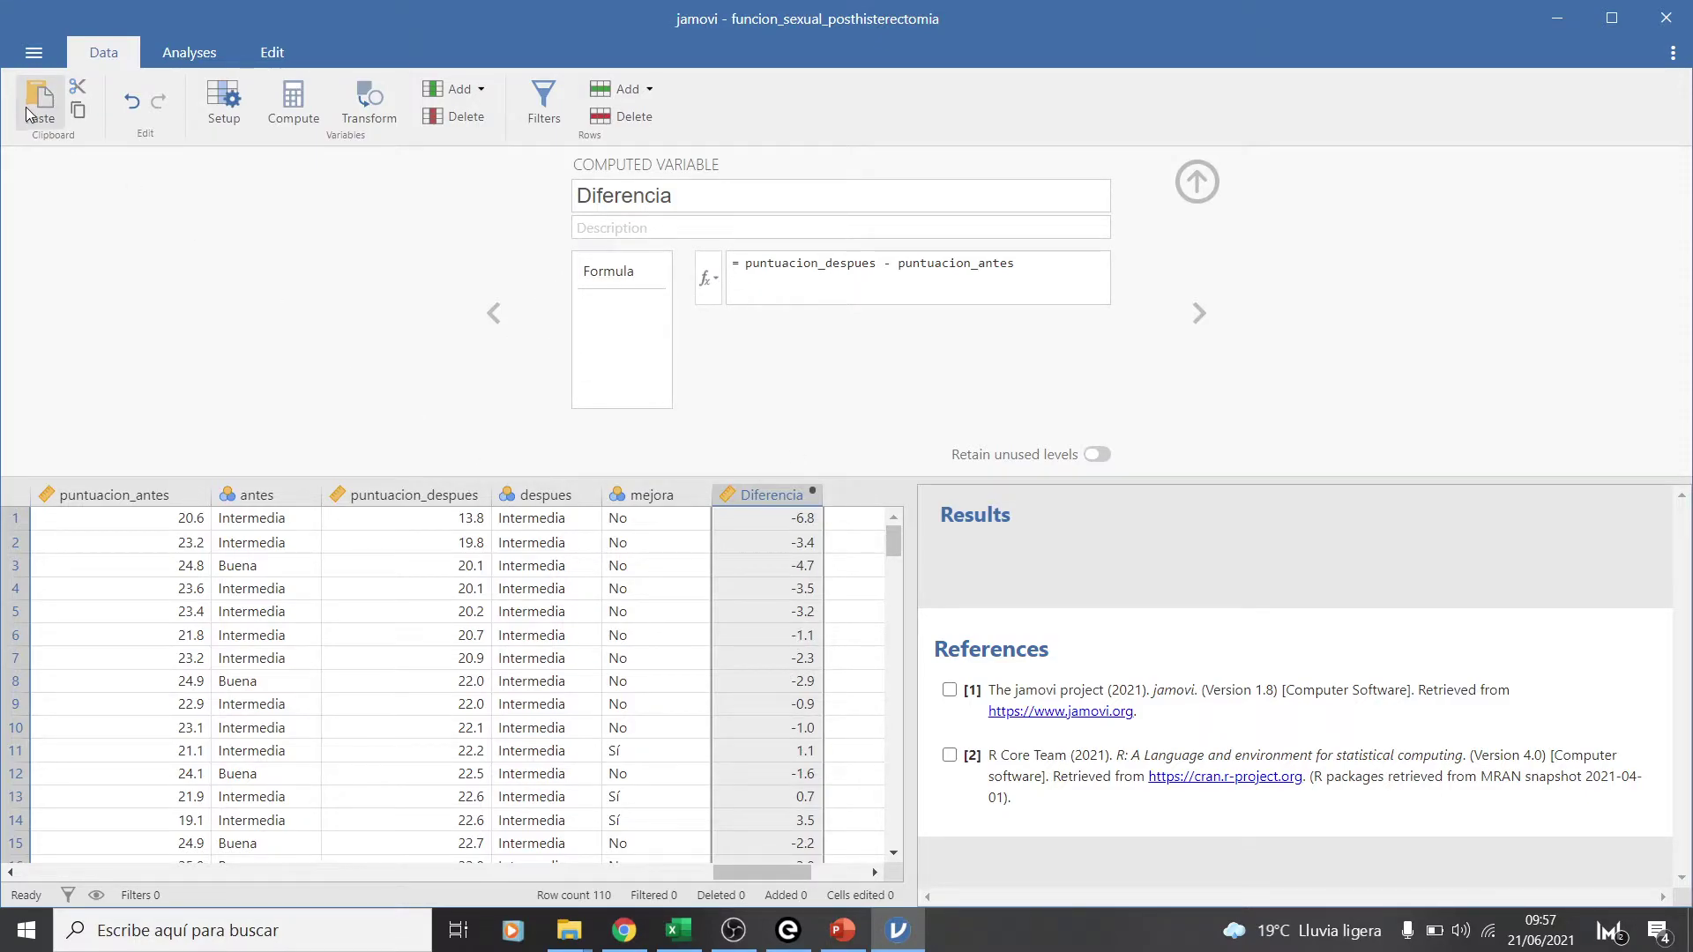
Start a Descriptives analysis reporting only N, mean and median, without missing, standard deviation, minimum and maximum
click(225, 55)
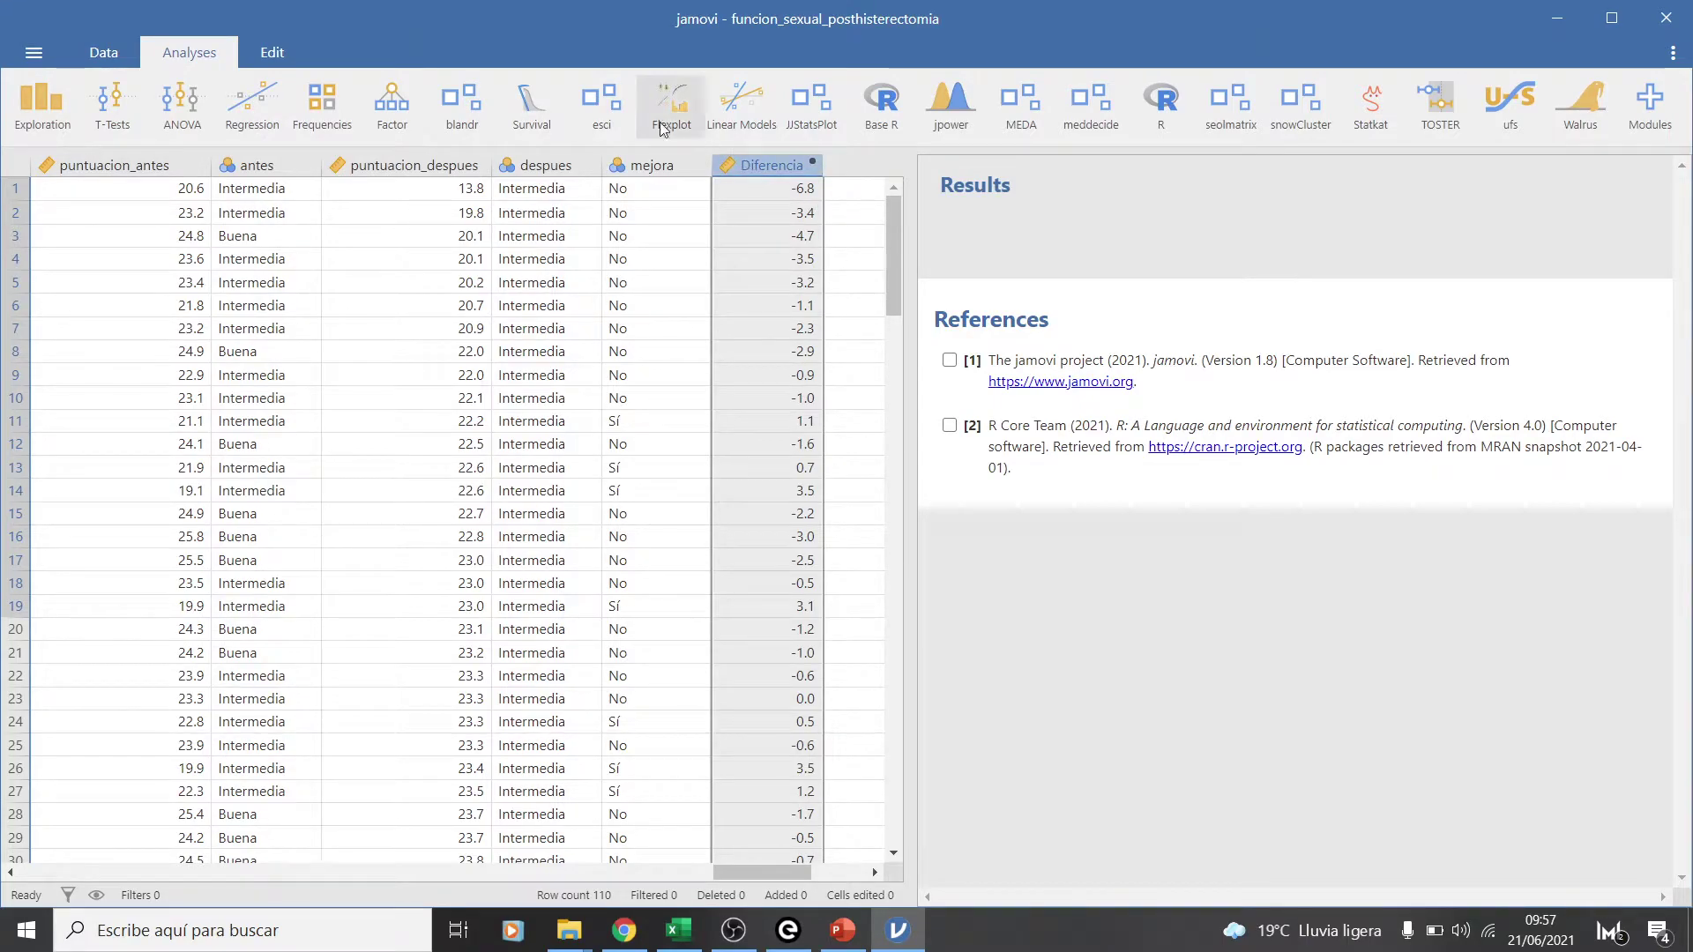
click(73, 128)
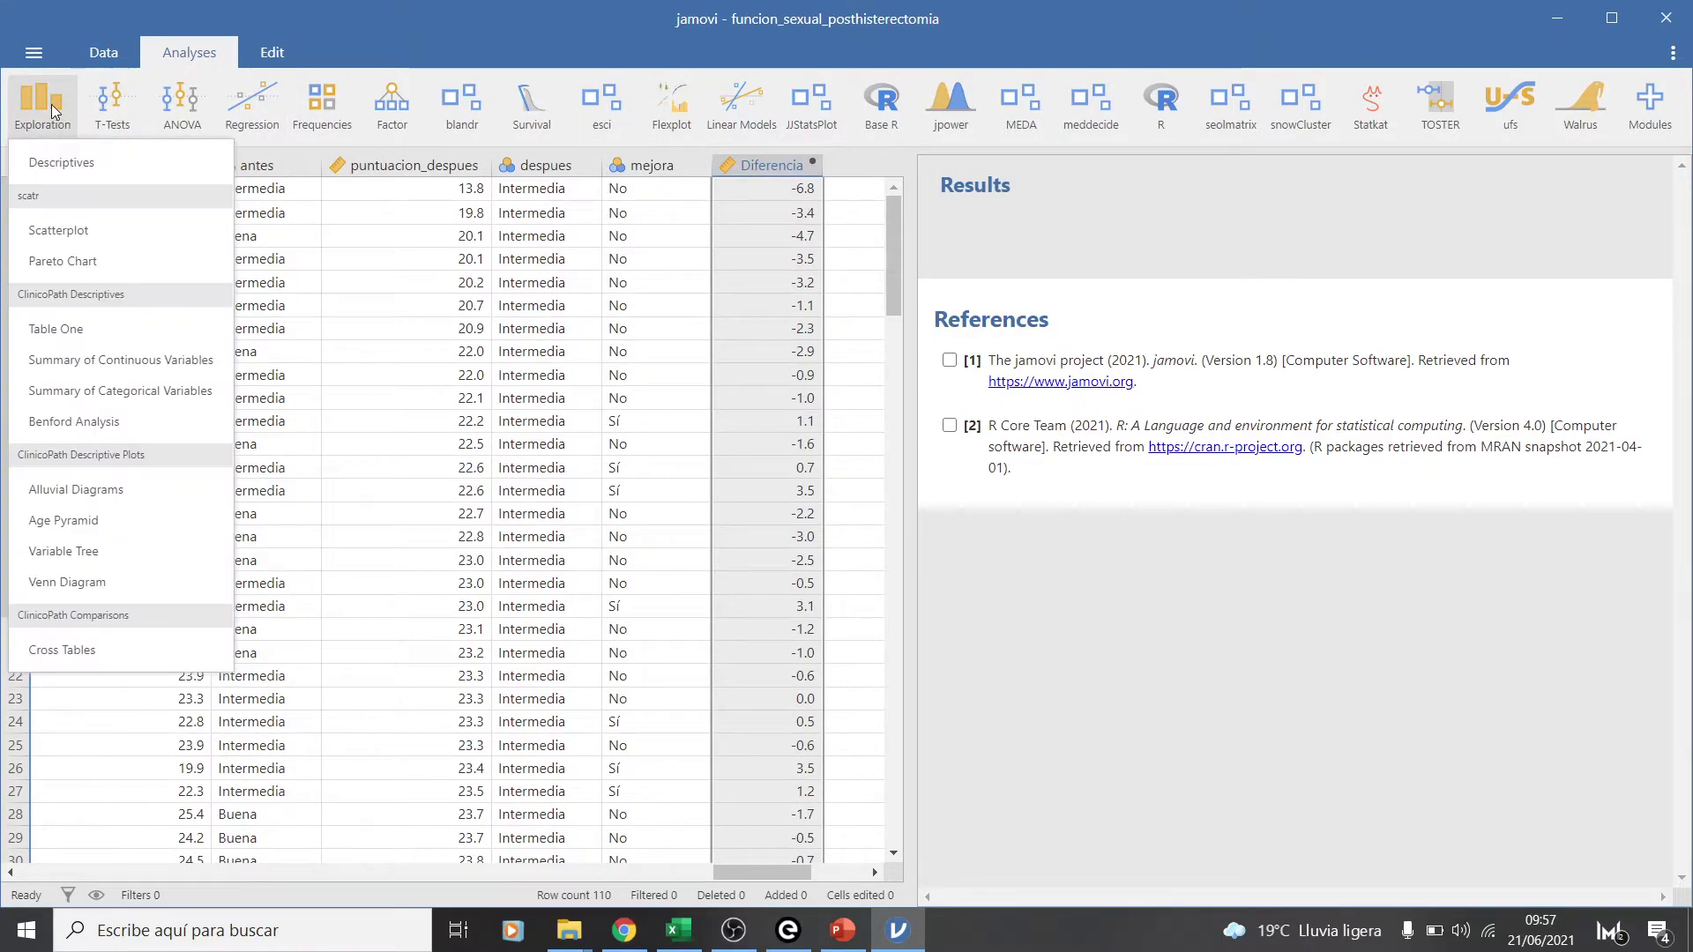
click(62, 164)
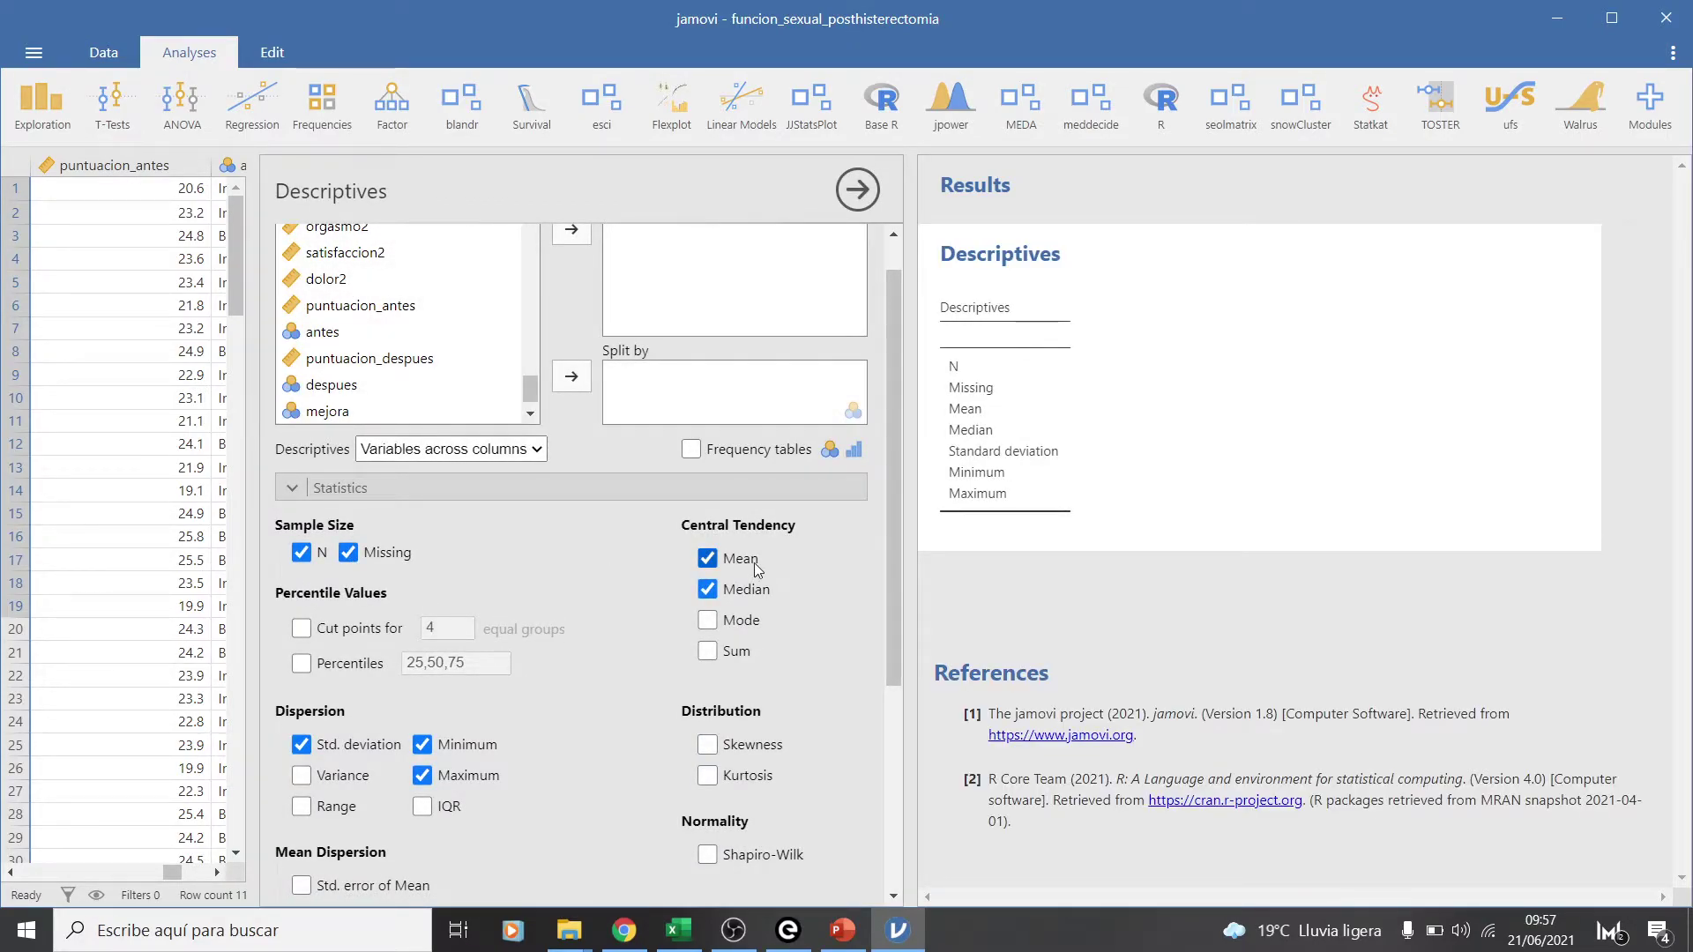
click(422, 745)
click(422, 776)
click(302, 745)
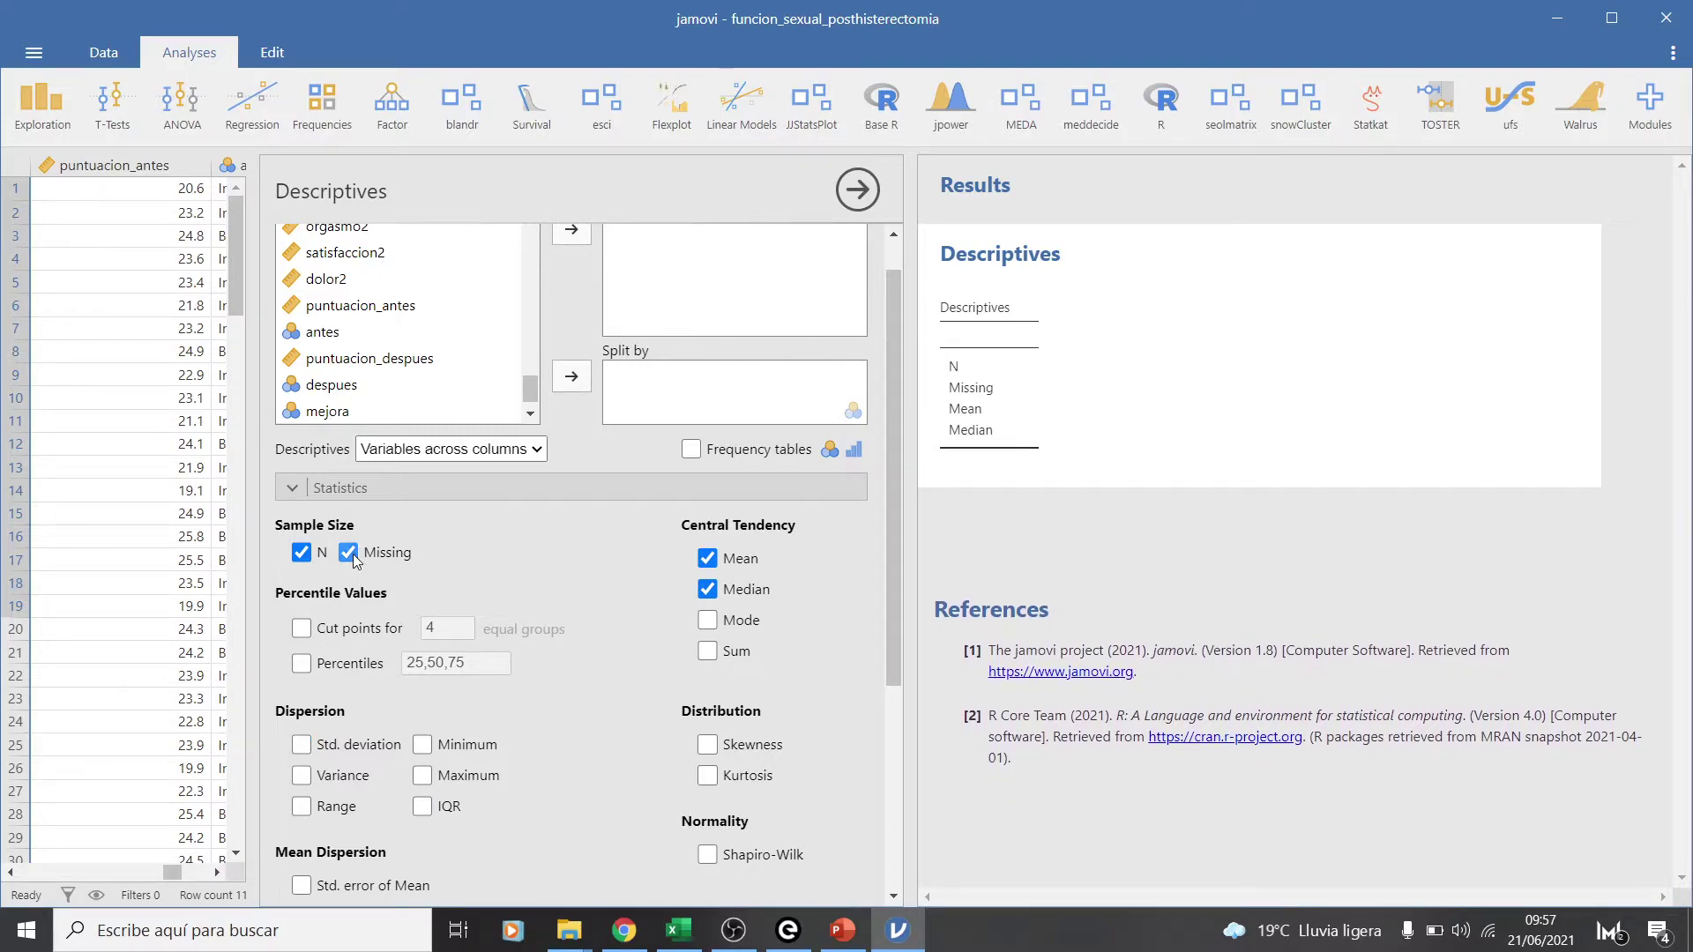
click(349, 554)
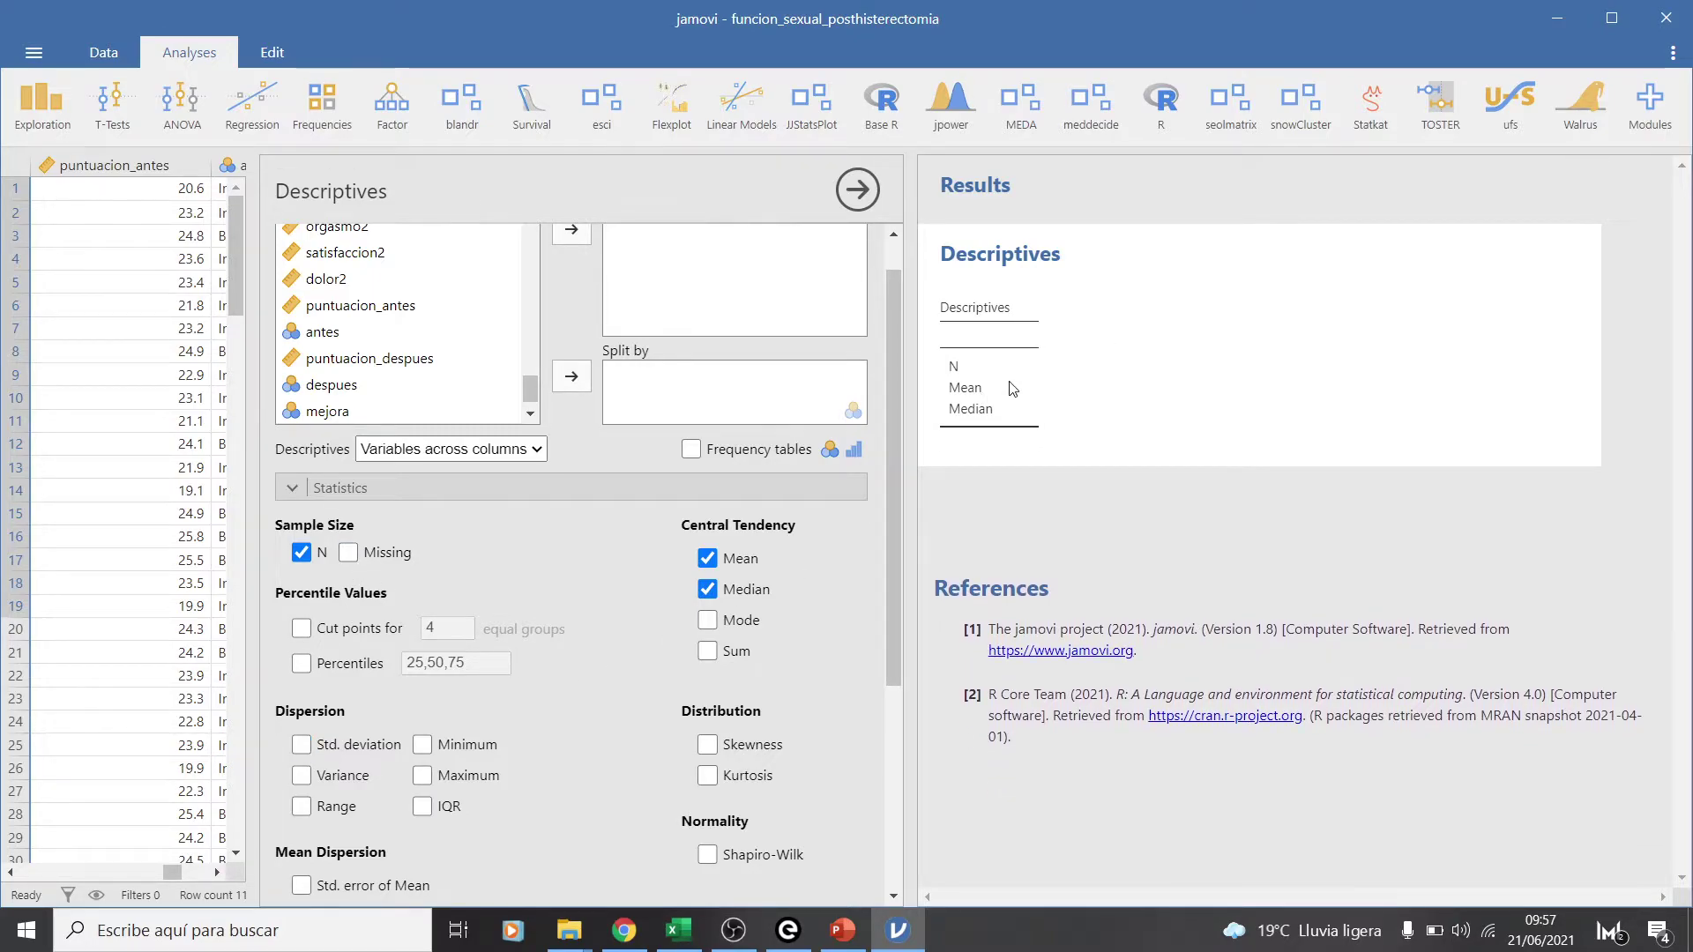
Add Diferencia as the analysed variable in the Descriptives analysis
scroll(524, 652, down, 4)
scroll(524, 653, up, 5)
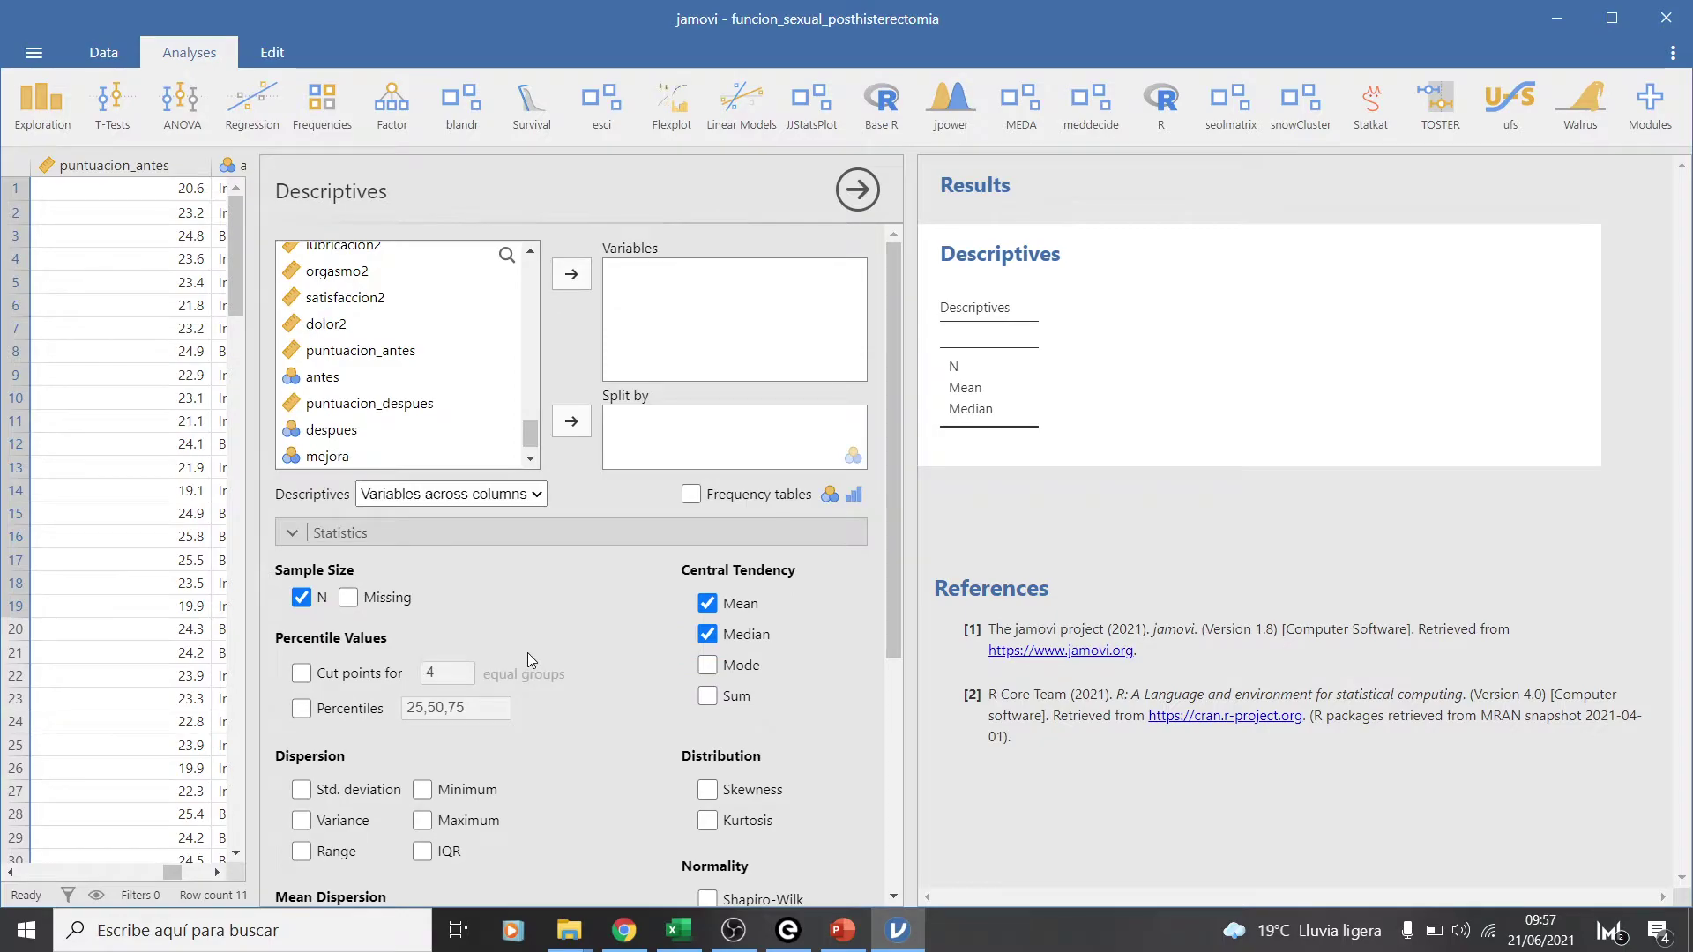
scroll(309, 401, down, 1)
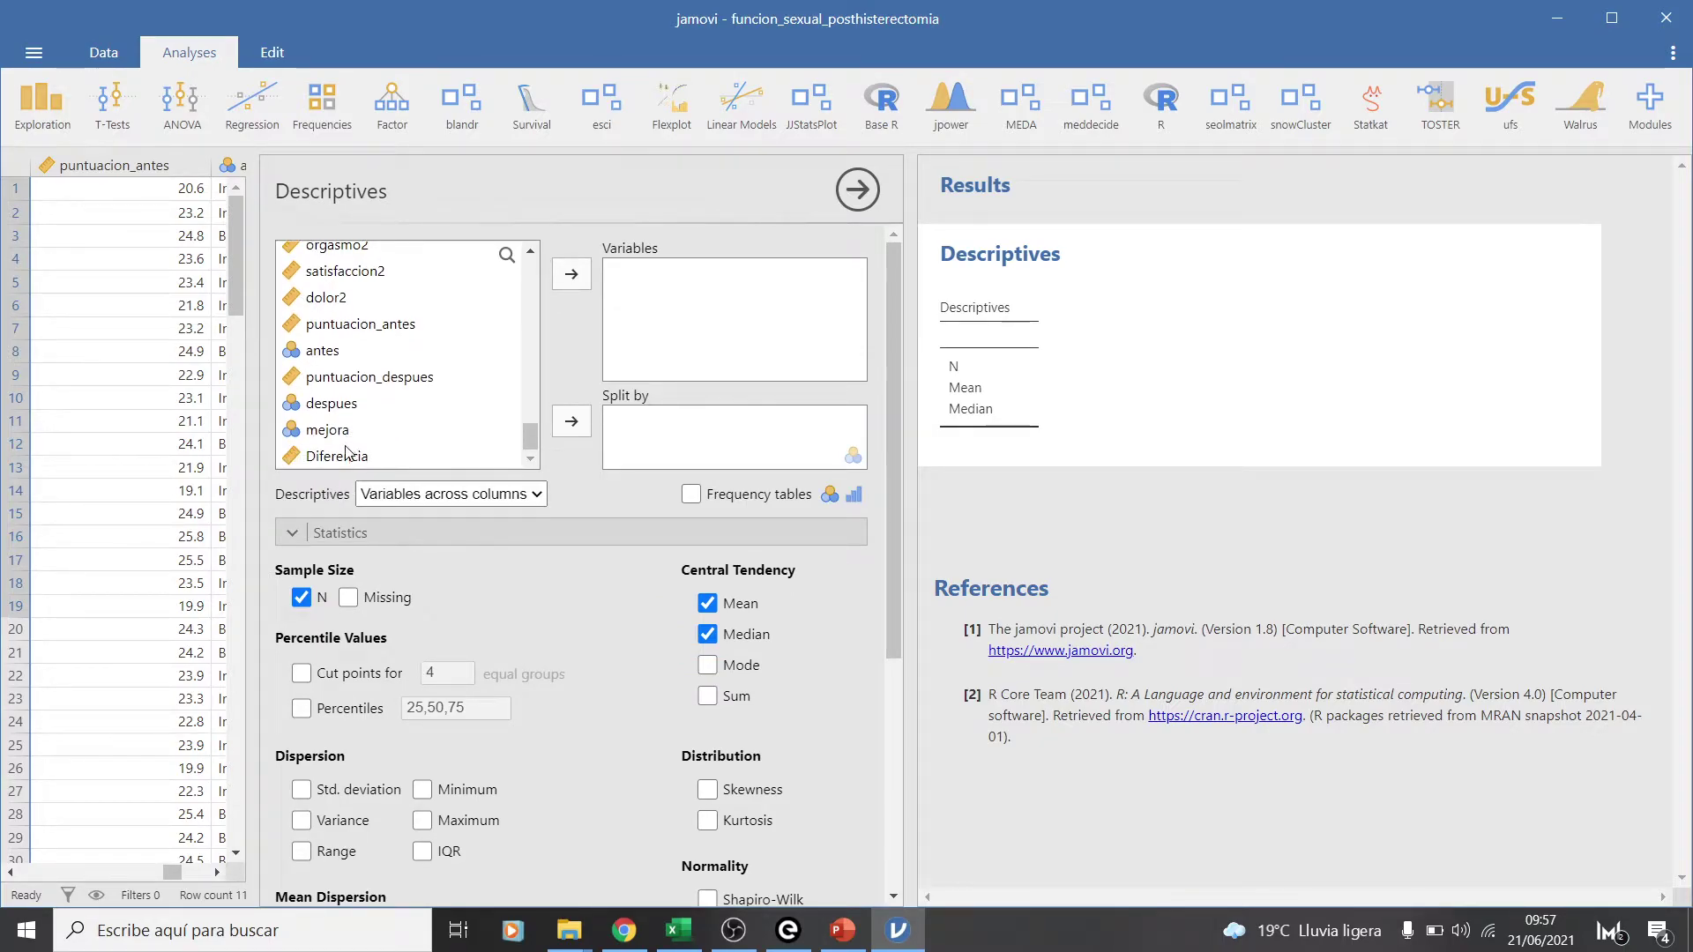
click(344, 455)
click(572, 274)
Add a Q-Q plot, a histogram with density, and a box plot with violin for Diferencia
scroll(568, 632, down, 1)
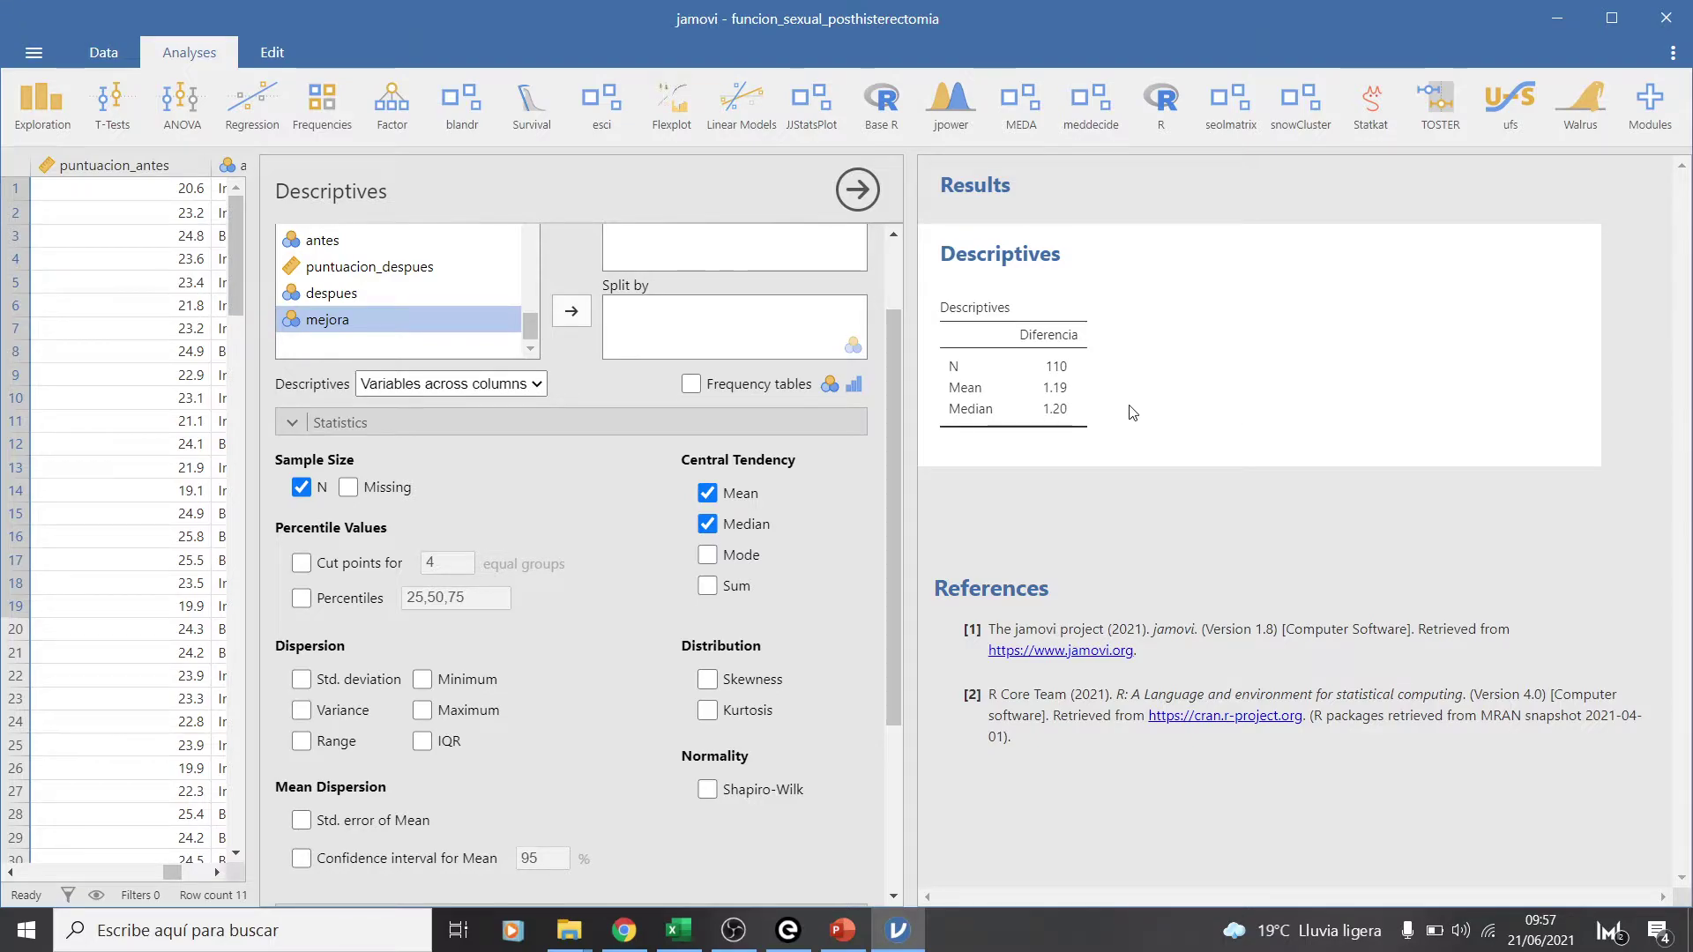
scroll(452, 649, down, 3)
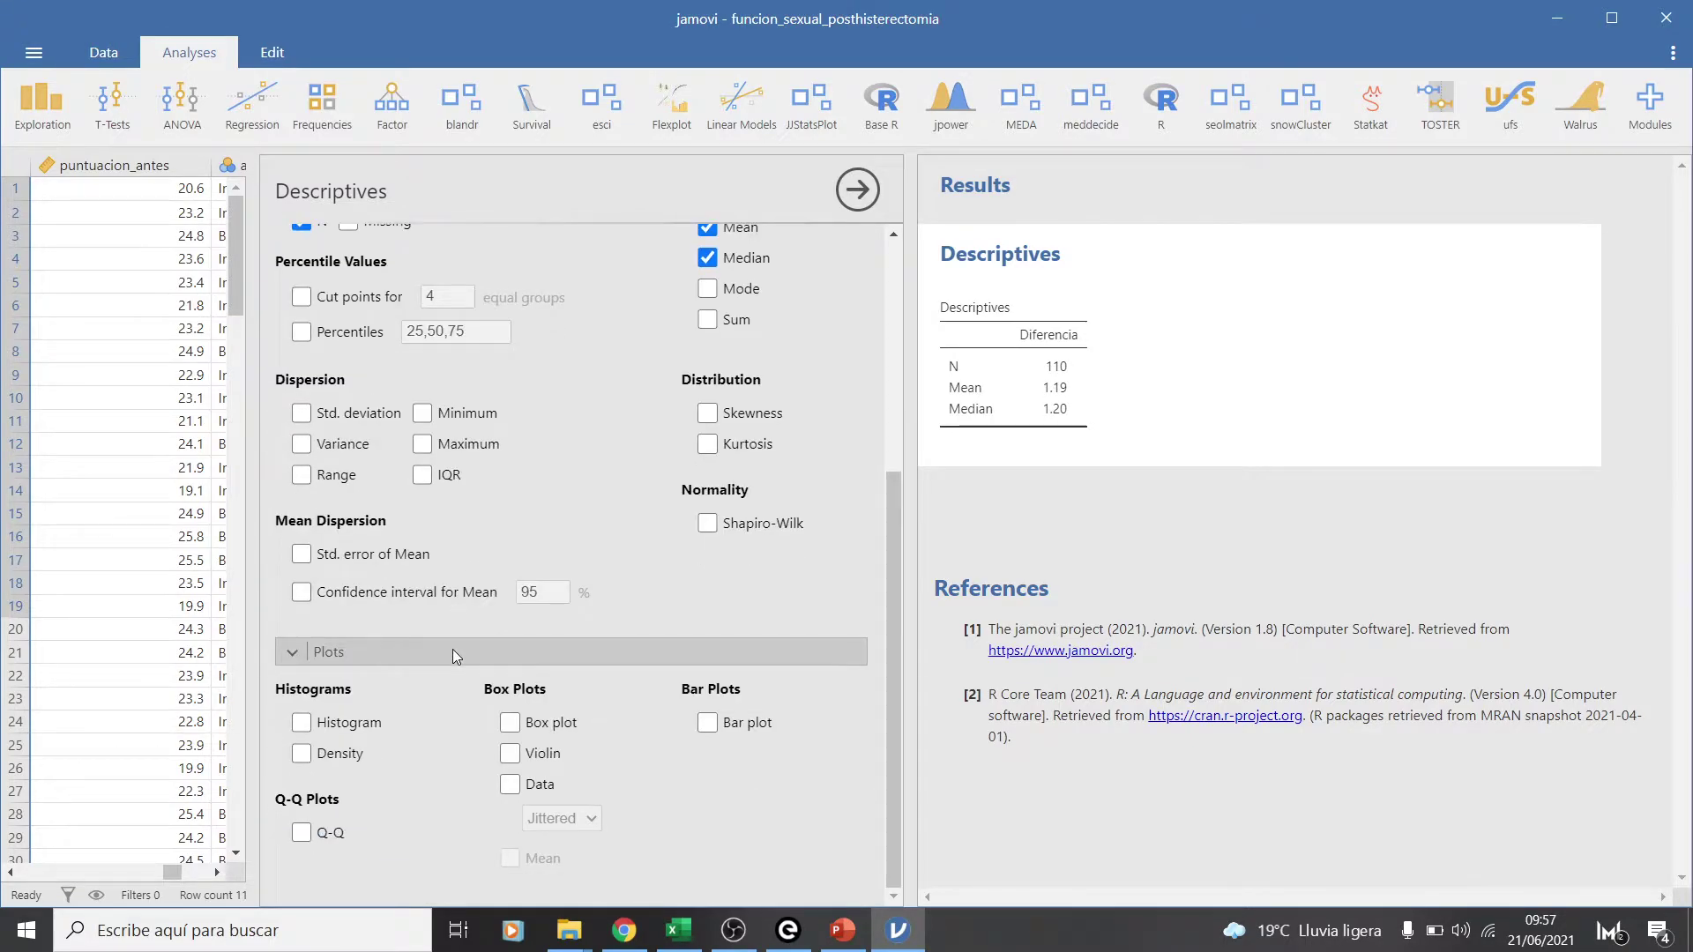
click(301, 832)
click(301, 723)
click(300, 753)
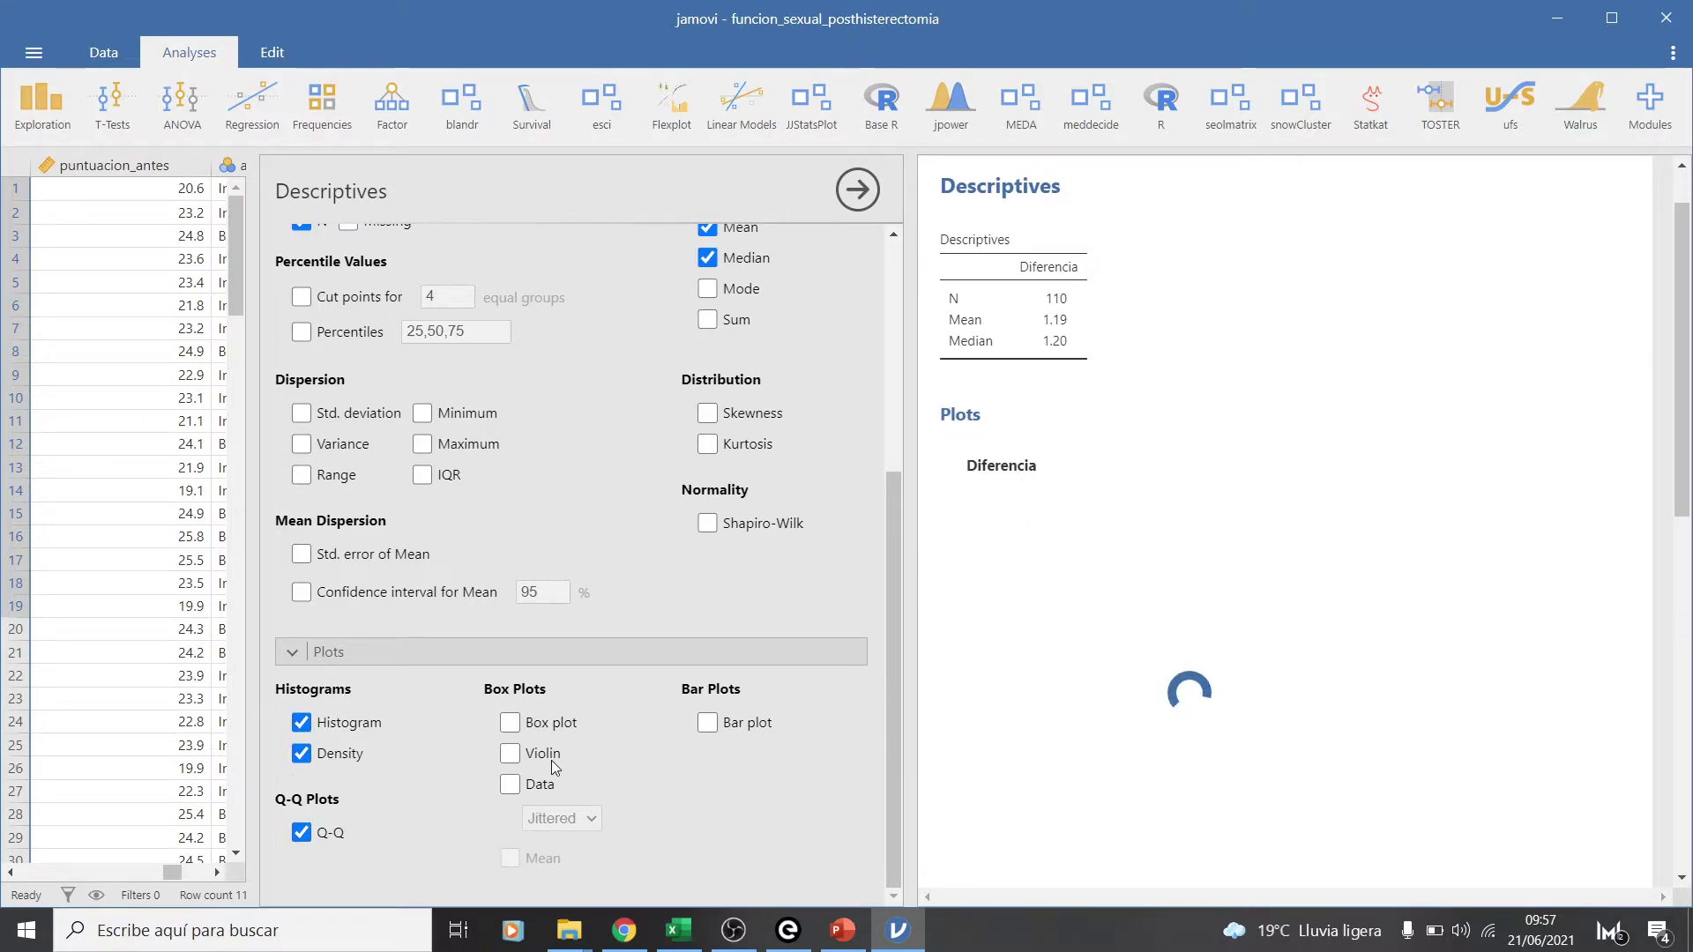
click(510, 723)
click(510, 754)
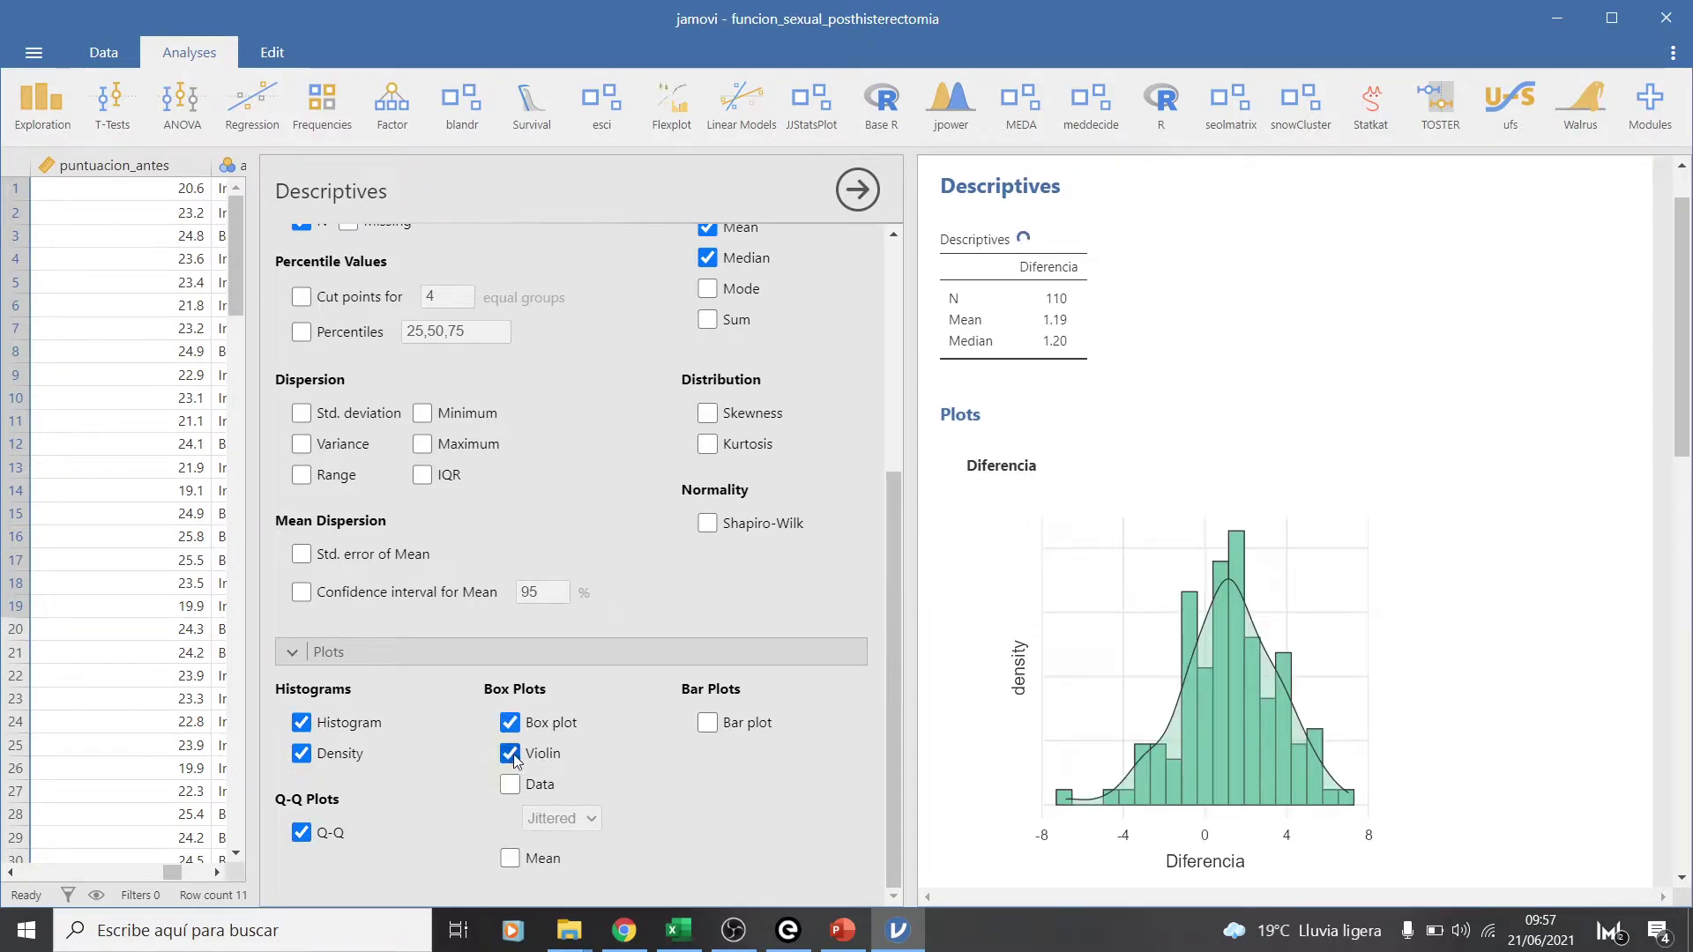
Include the Shapiro-Wilk normality test, kurtosis and skewness in the Diferencia descriptives
click(707, 524)
click(708, 445)
click(707, 413)
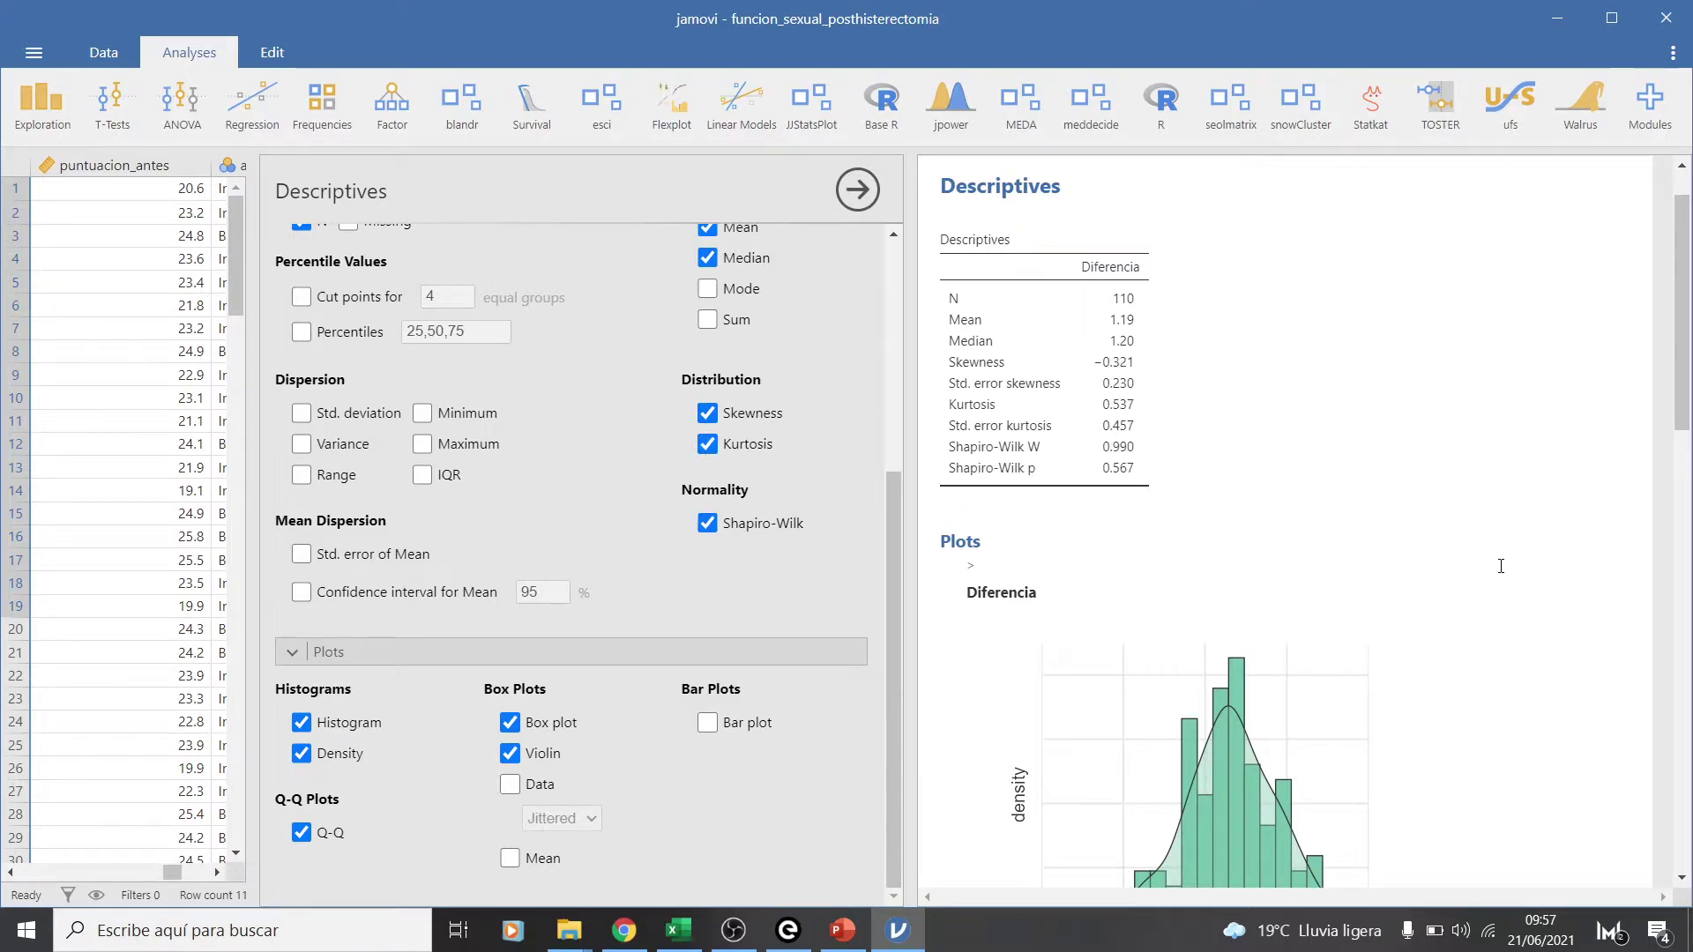
Examine the normality of Diferencia in its histogram, violin box plot, Q-Q plot and descriptives table
scroll(1532, 522, down, 3)
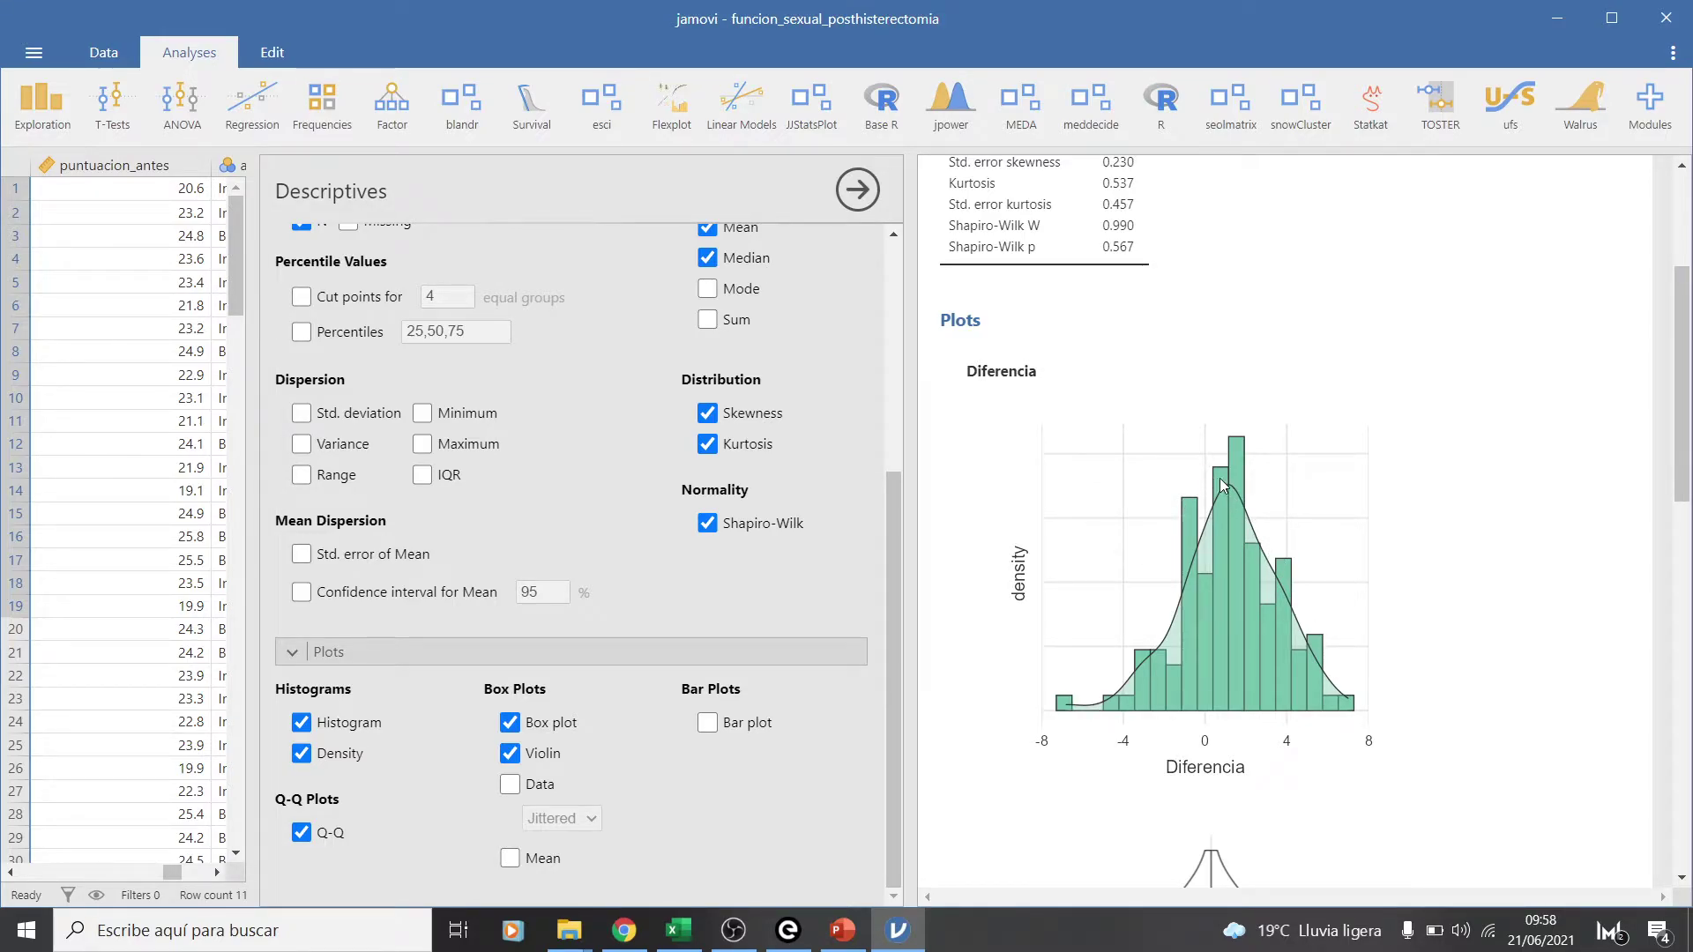
scroll(1235, 511, down, 4)
scroll(1226, 480, up, 3)
scroll(1243, 530, down, 3)
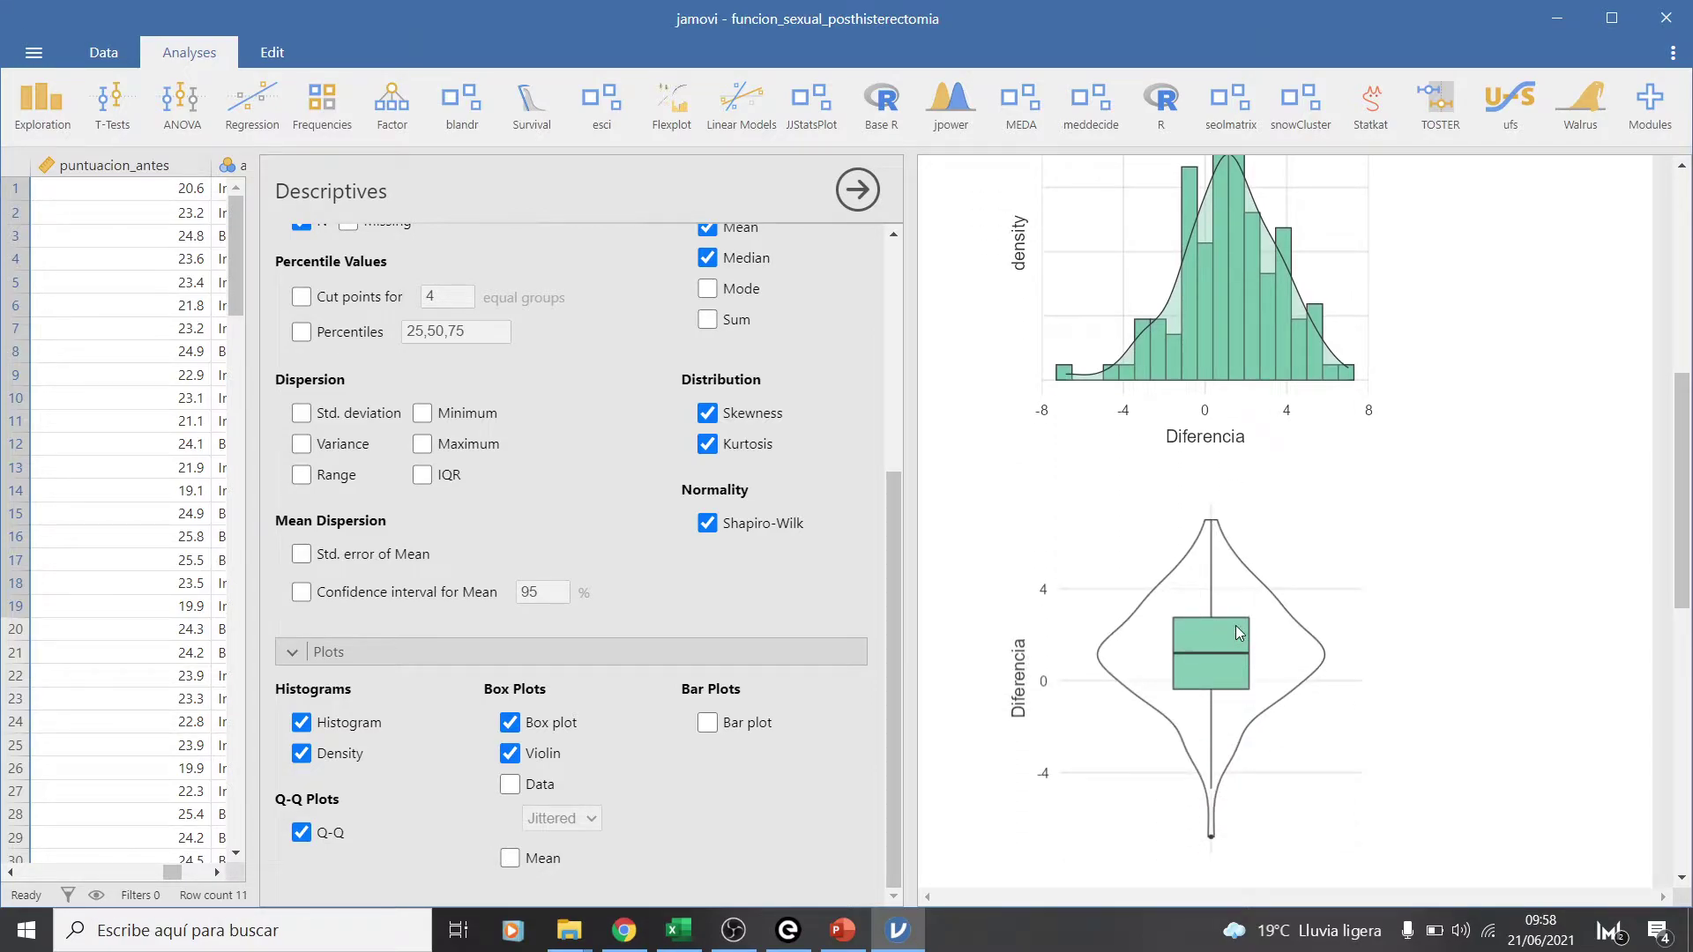
scroll(1239, 632, down, 3)
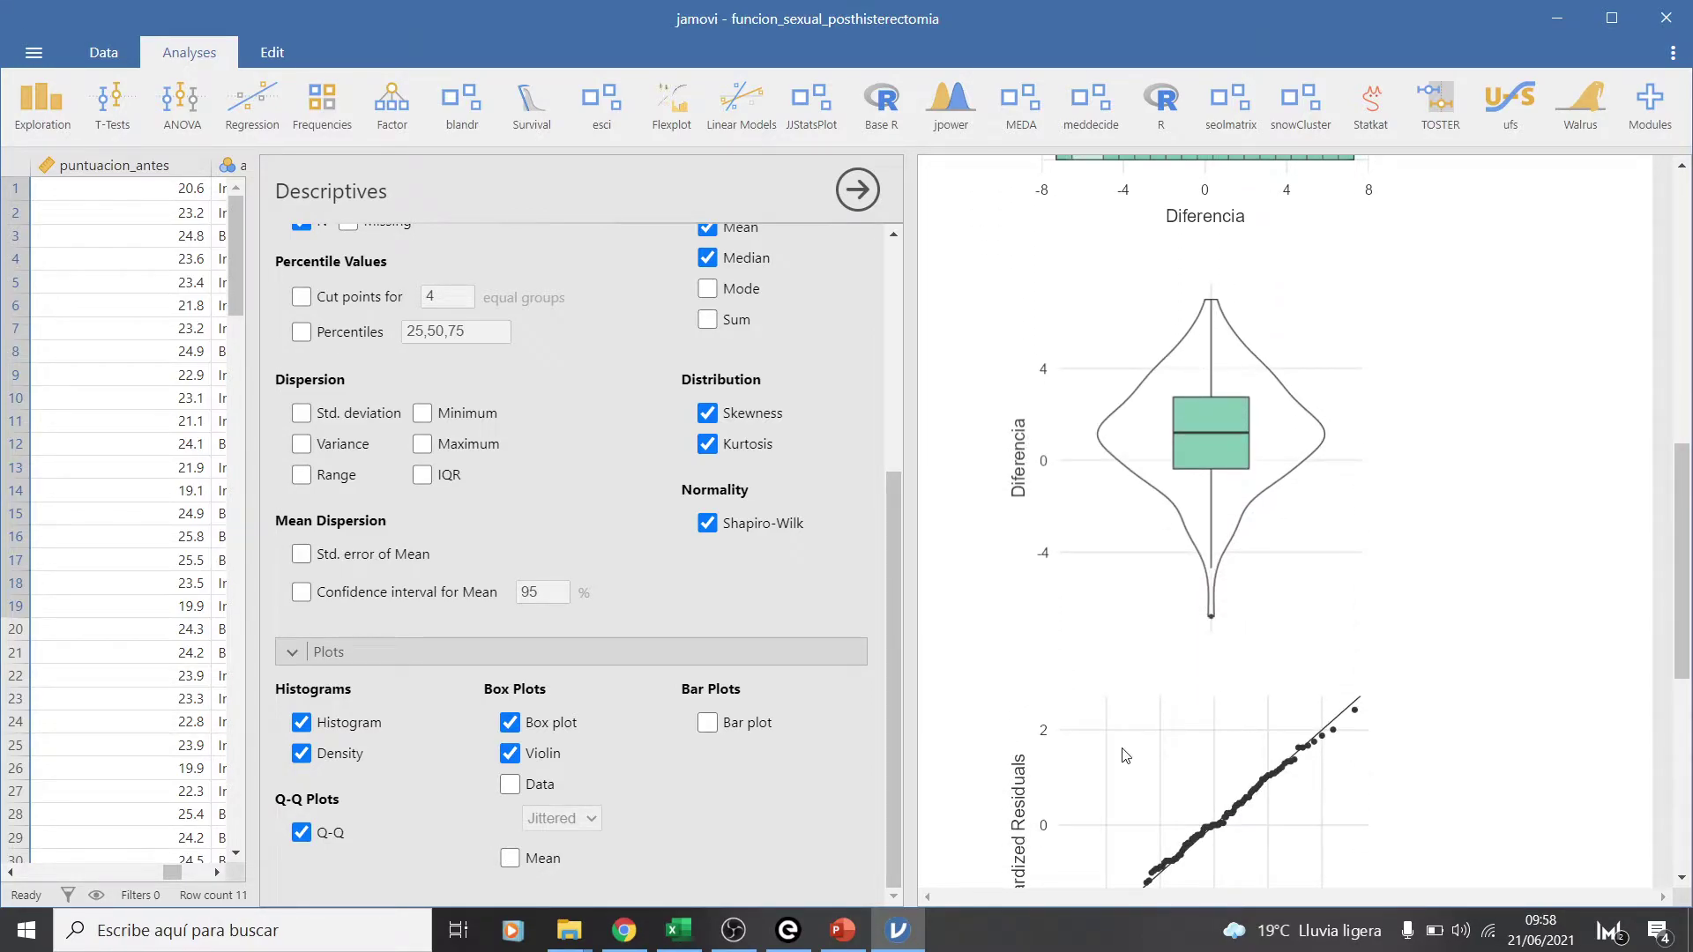
scroll(1094, 705, down, 4)
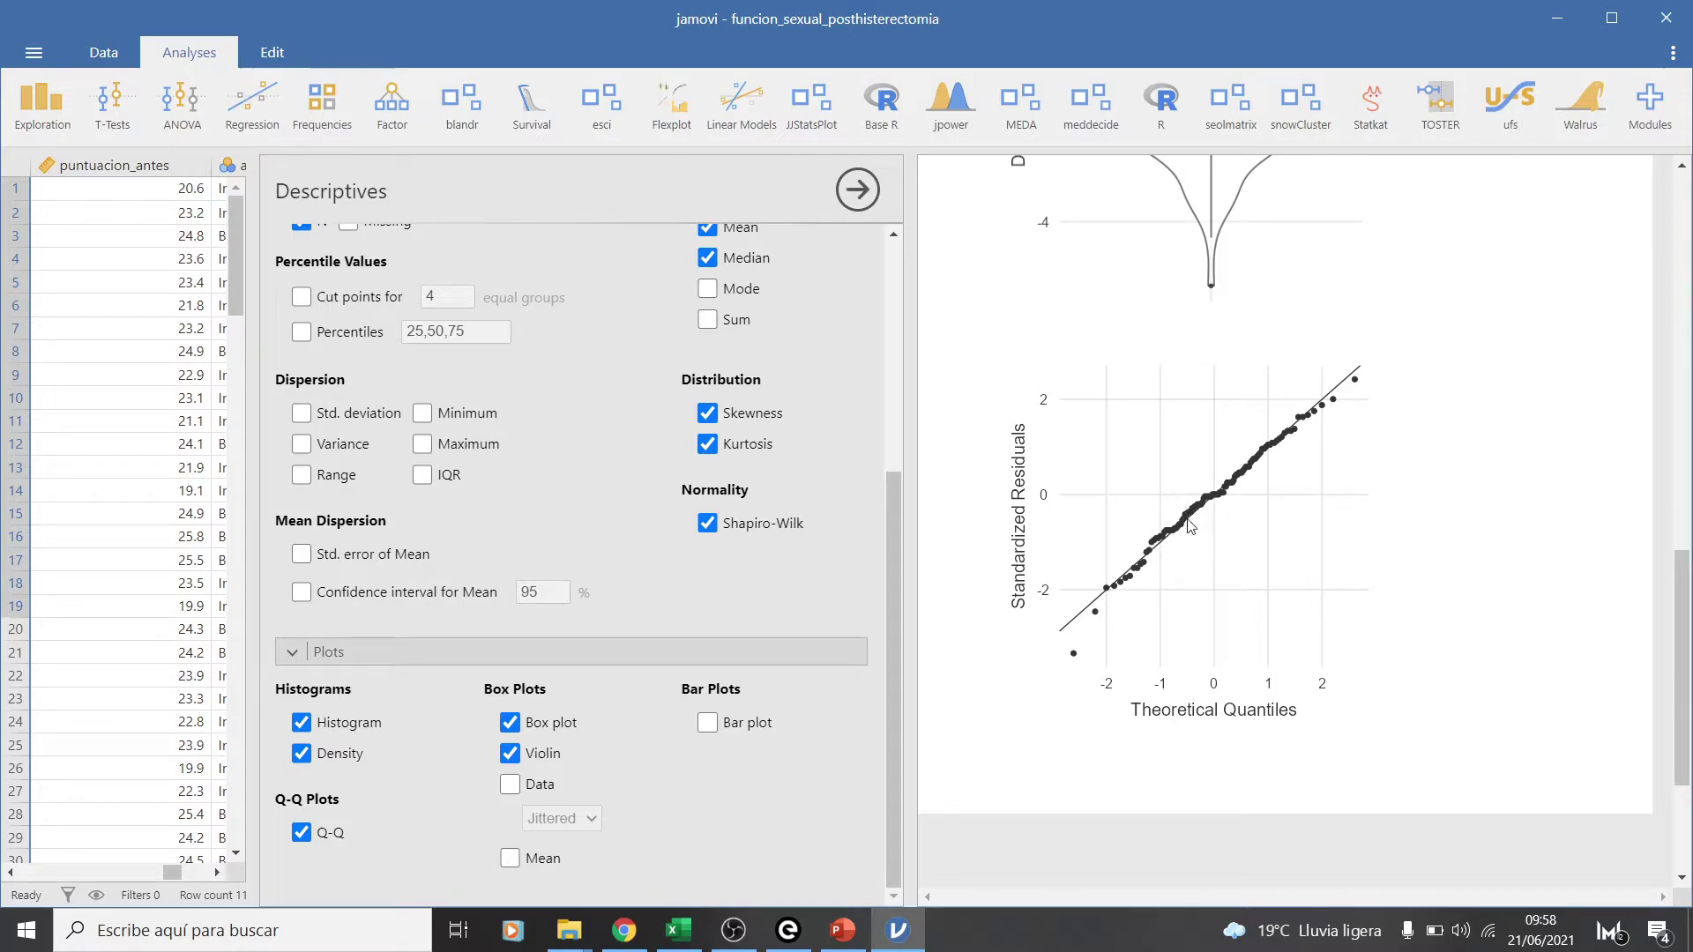
scroll(1149, 529, up, 15)
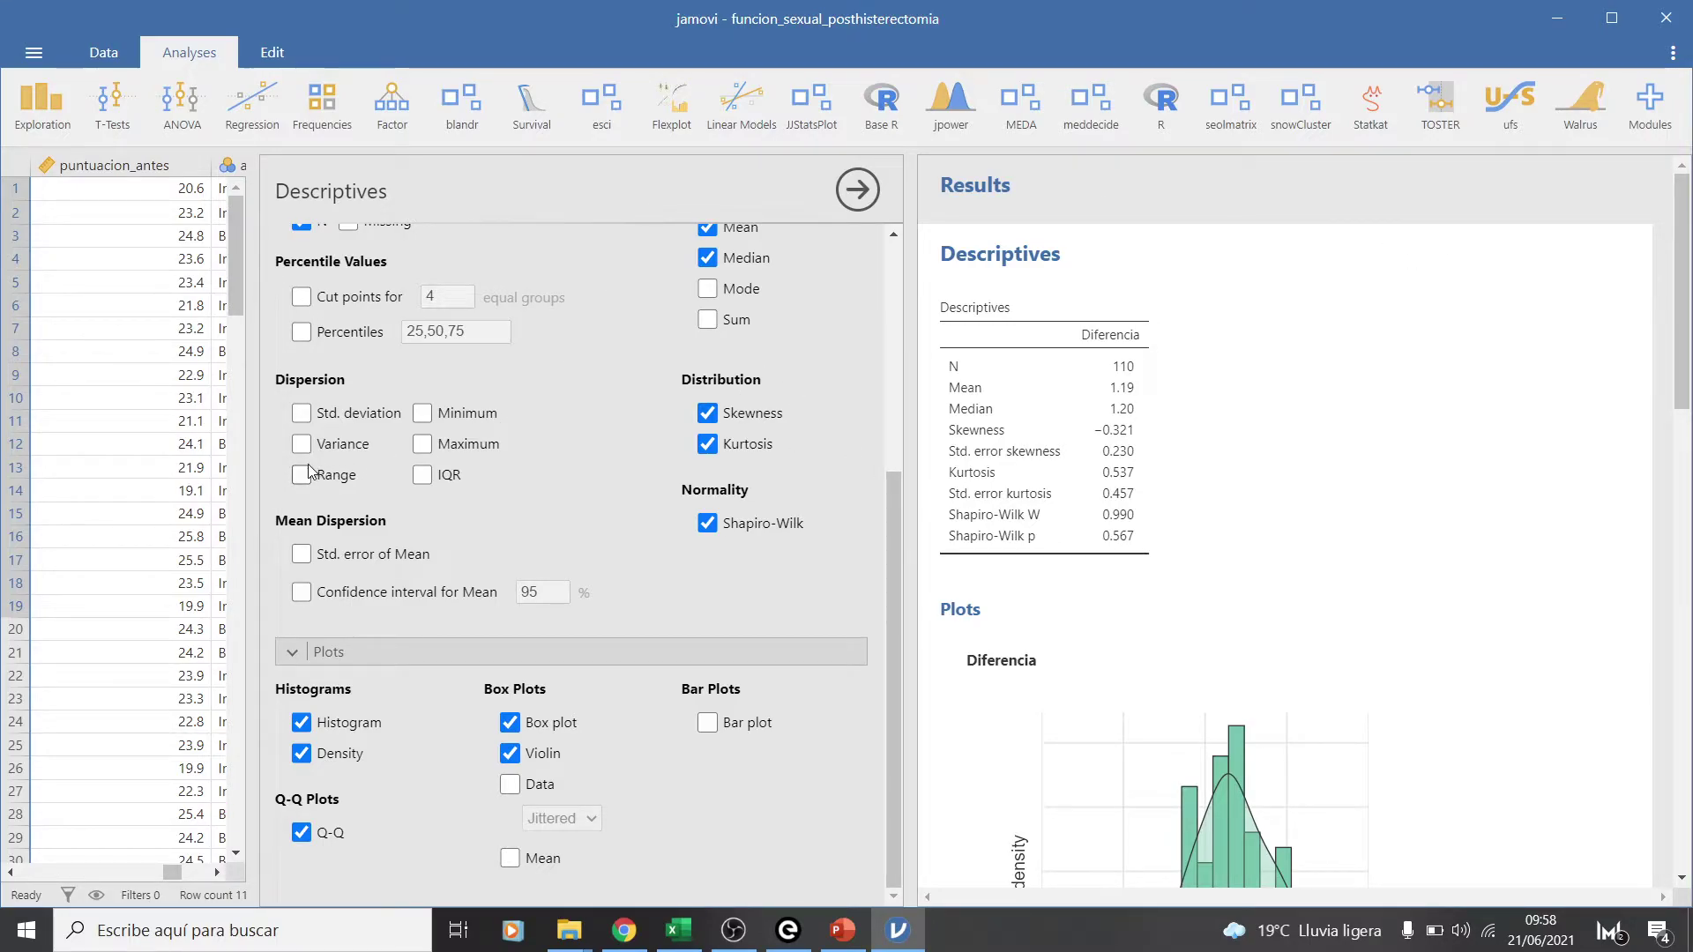
Set up a Paired Samples T-Test pairing puntuacion_despues with puntuacion_antes, in that order
drag(254, 473, 438, 403)
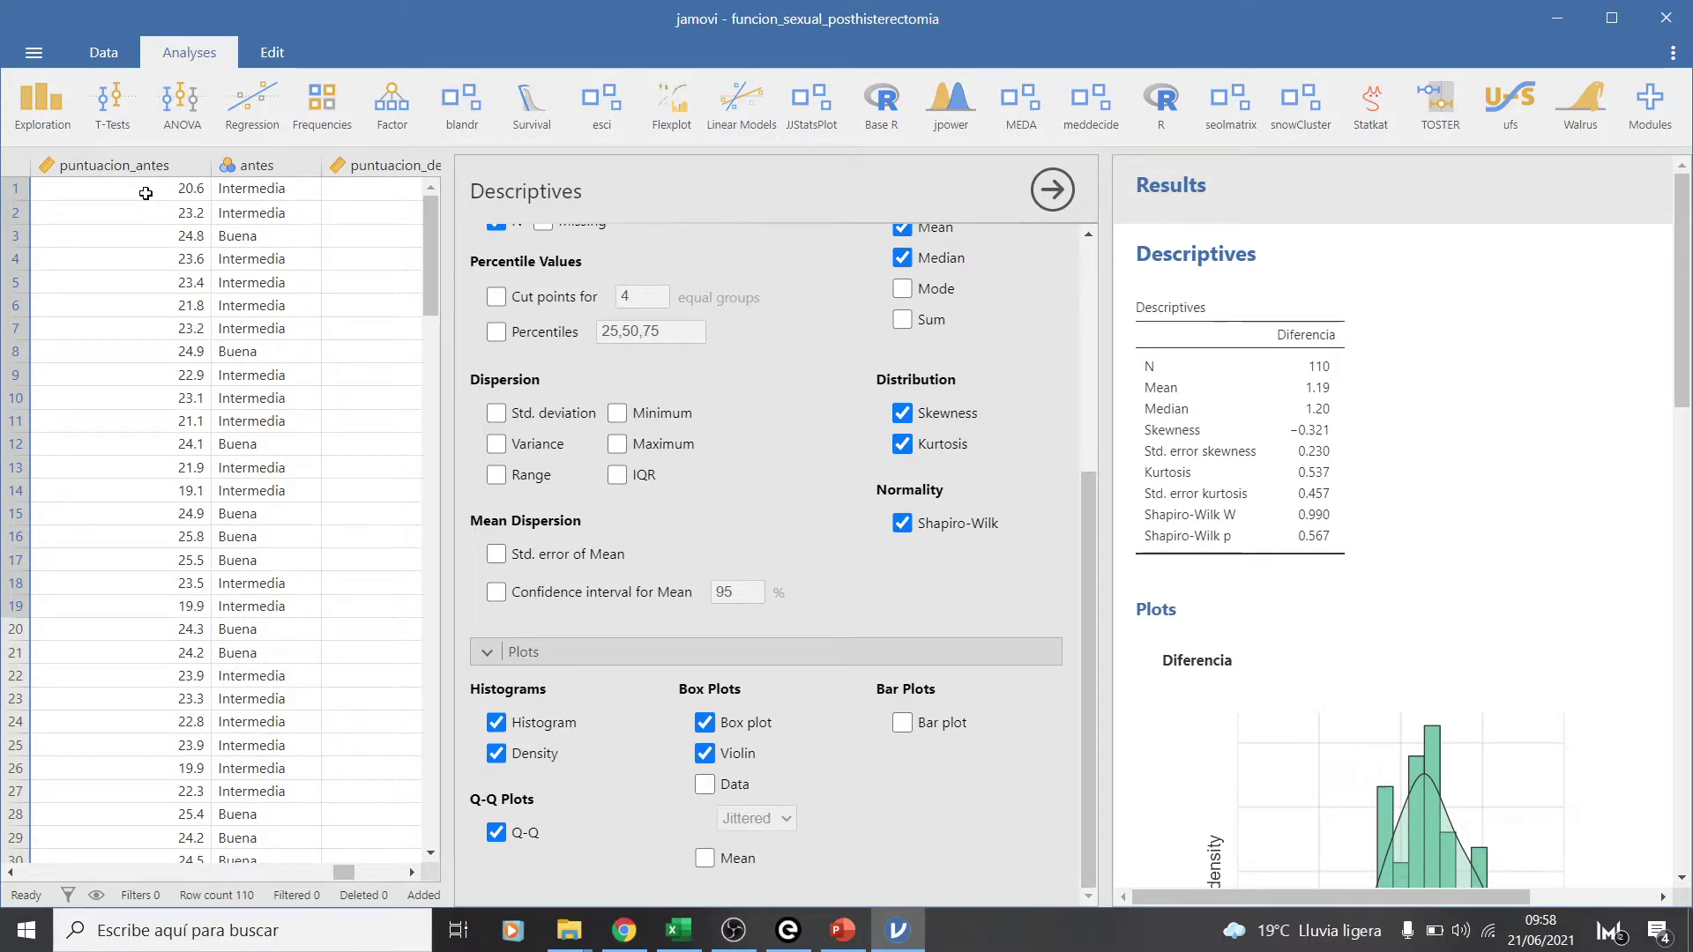
click(112, 104)
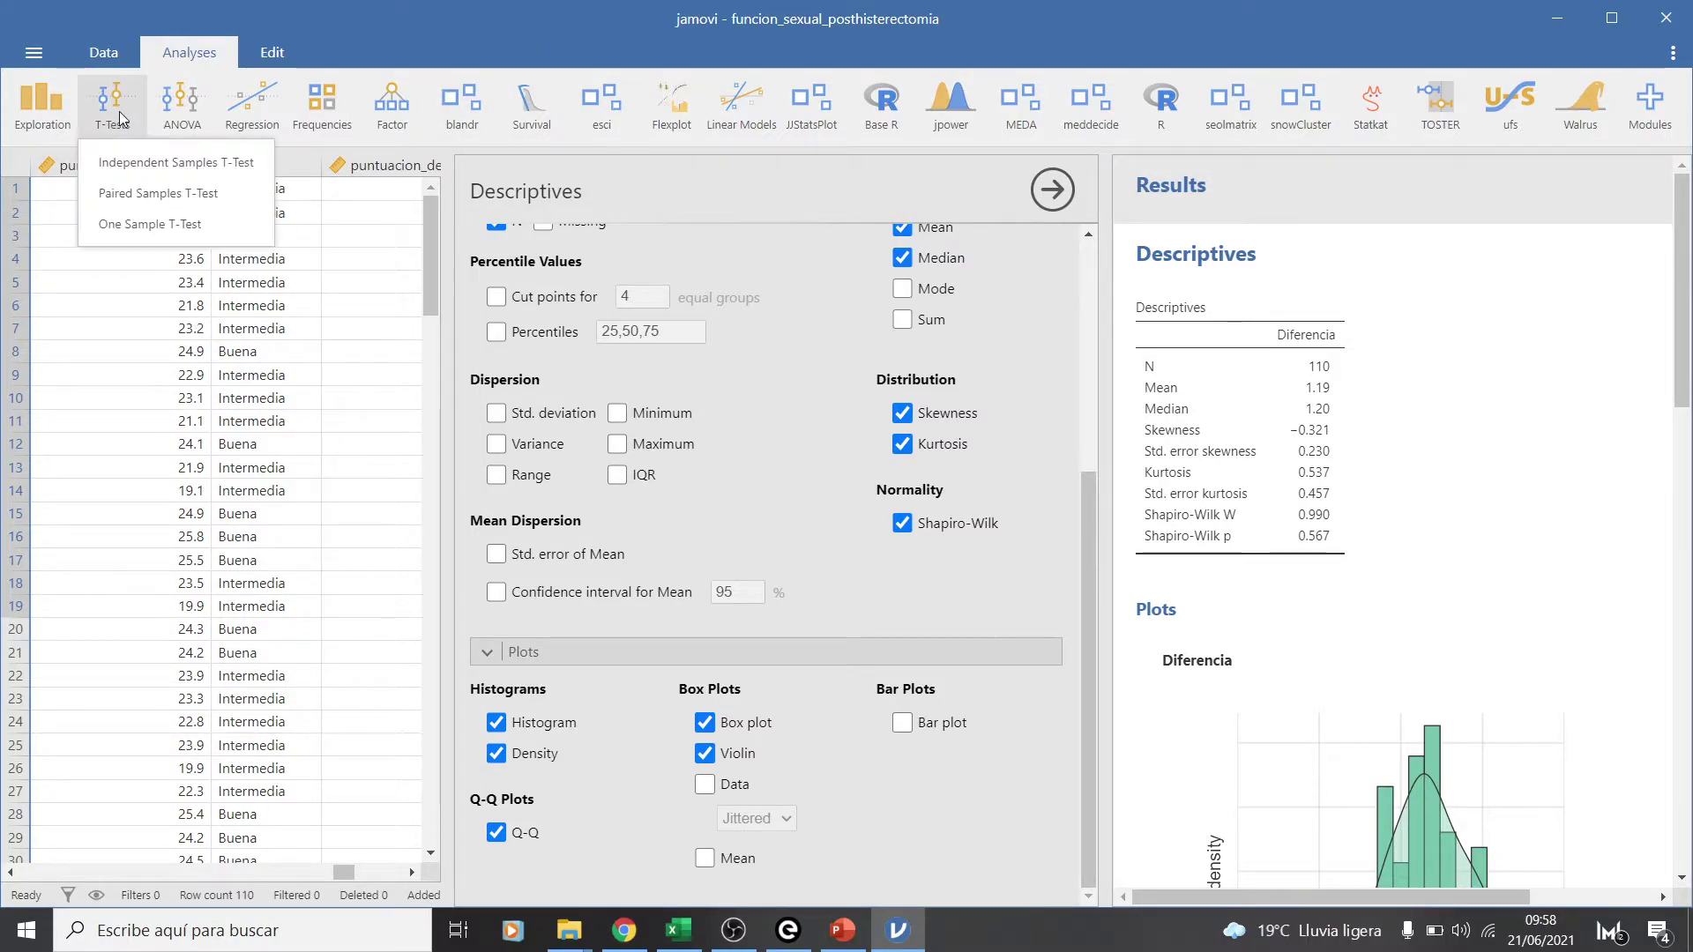
click(138, 193)
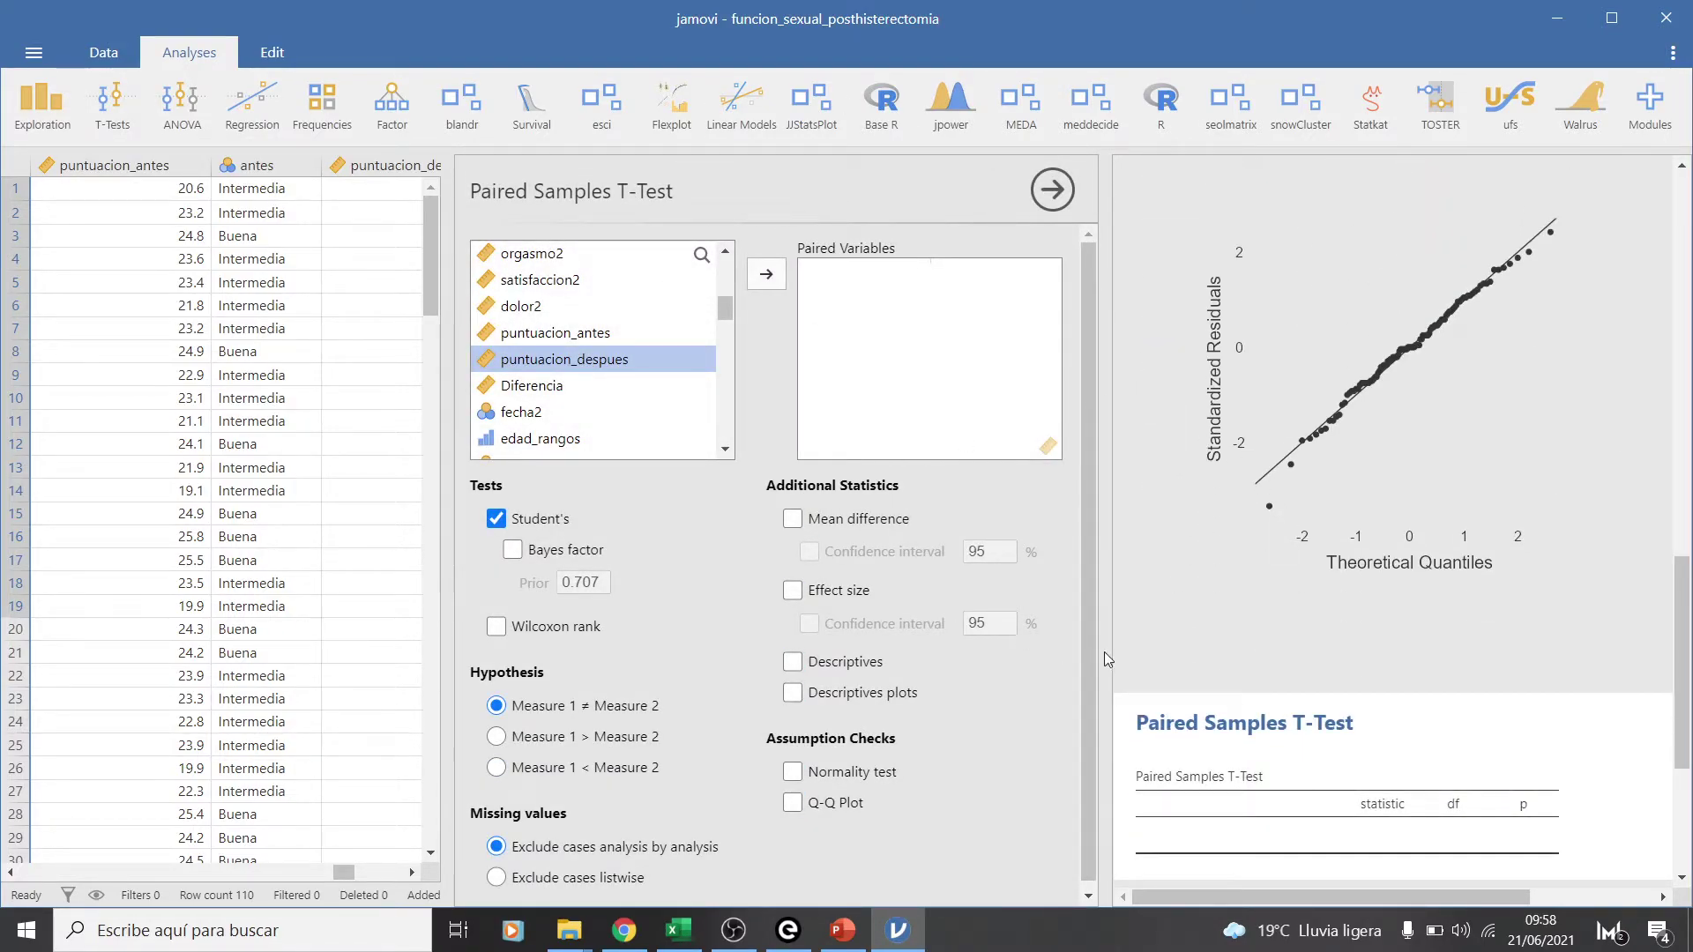
scroll(1357, 661, down, 1)
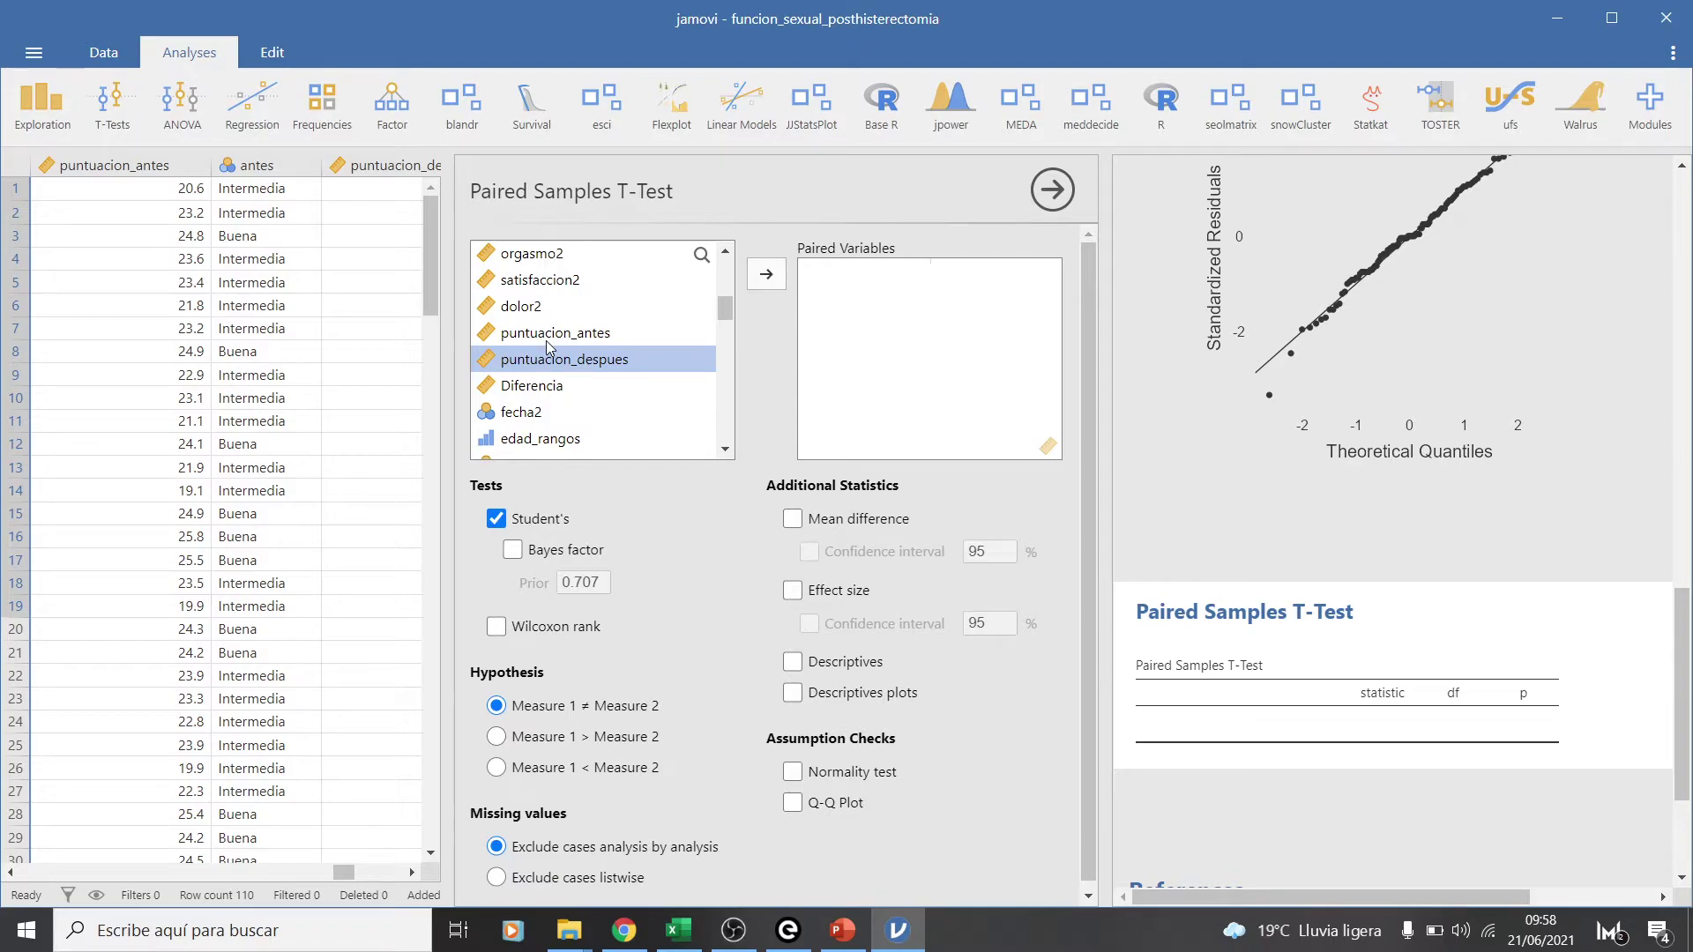
click(769, 275)
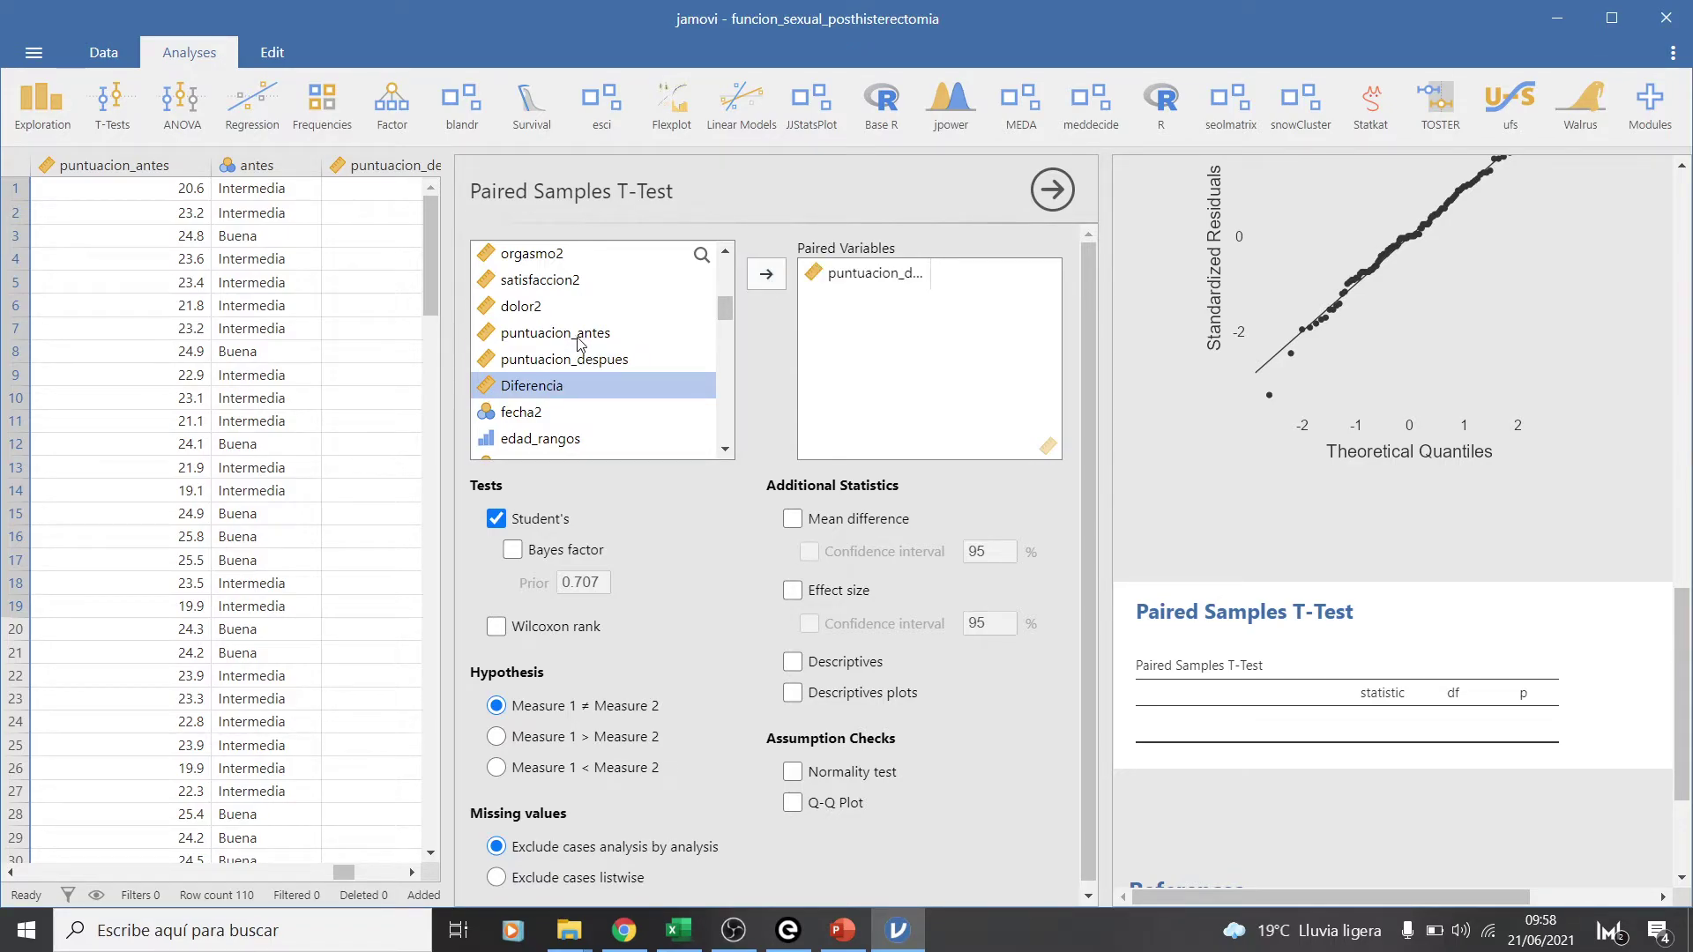
click(560, 334)
click(766, 274)
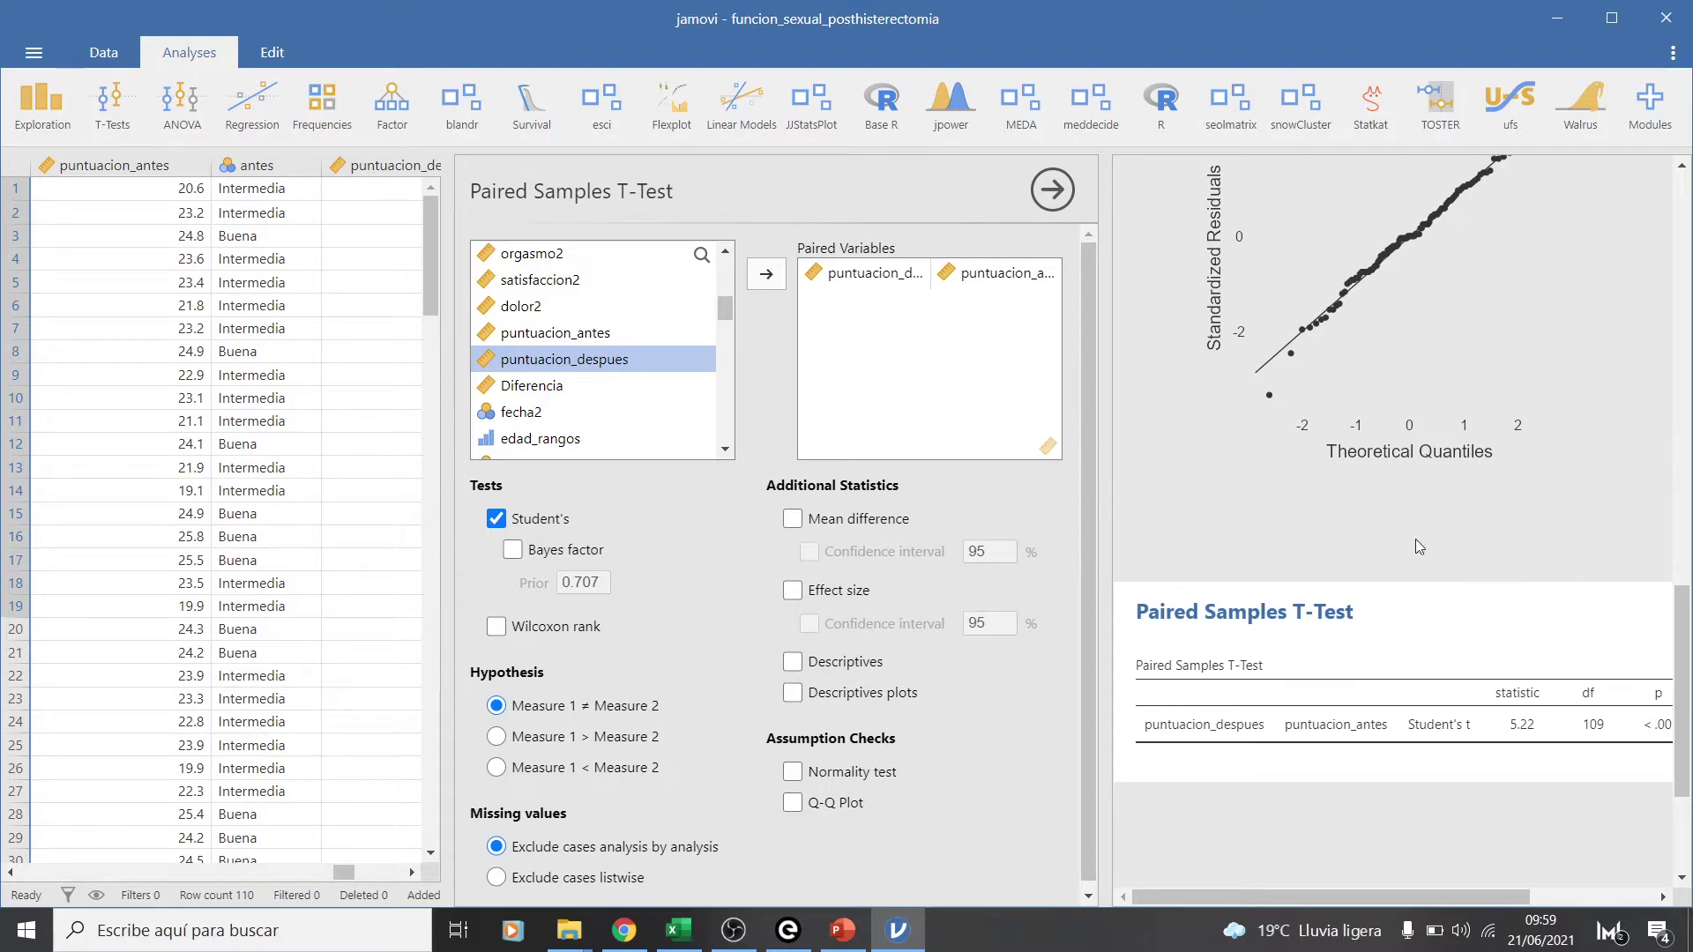
Add the normality test and Q-Q plot to the paired t-test, and widen the results area to fit its tables
scroll(580, 600, down, 1)
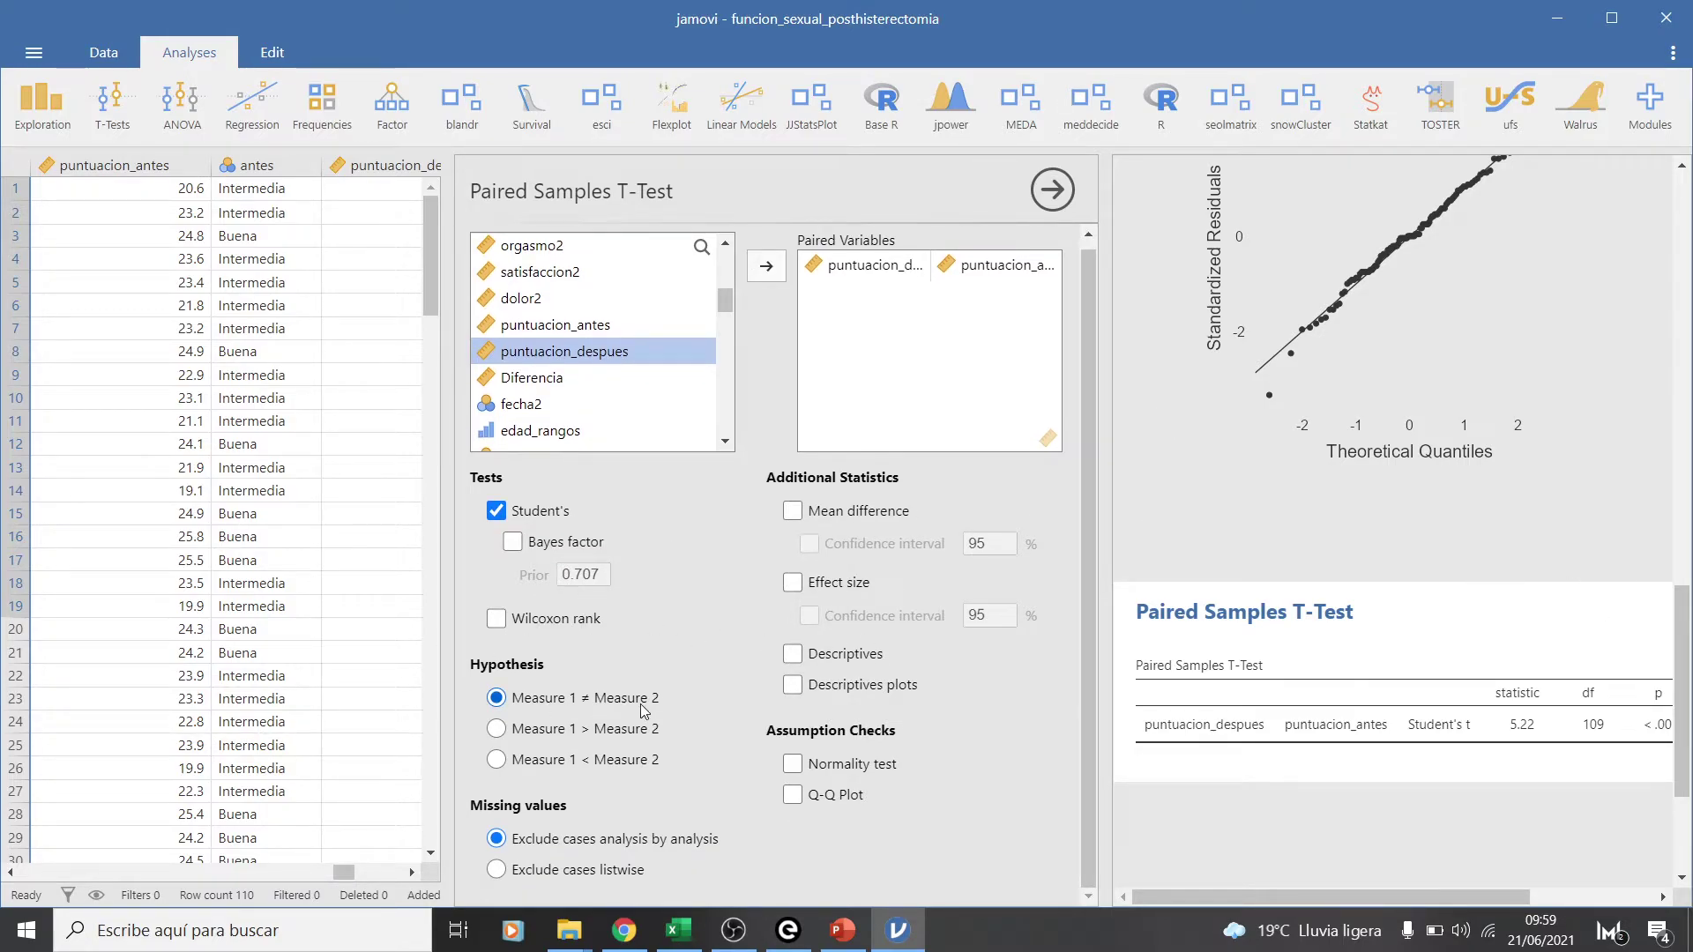
click(793, 764)
click(793, 794)
scroll(1534, 847, down, 3)
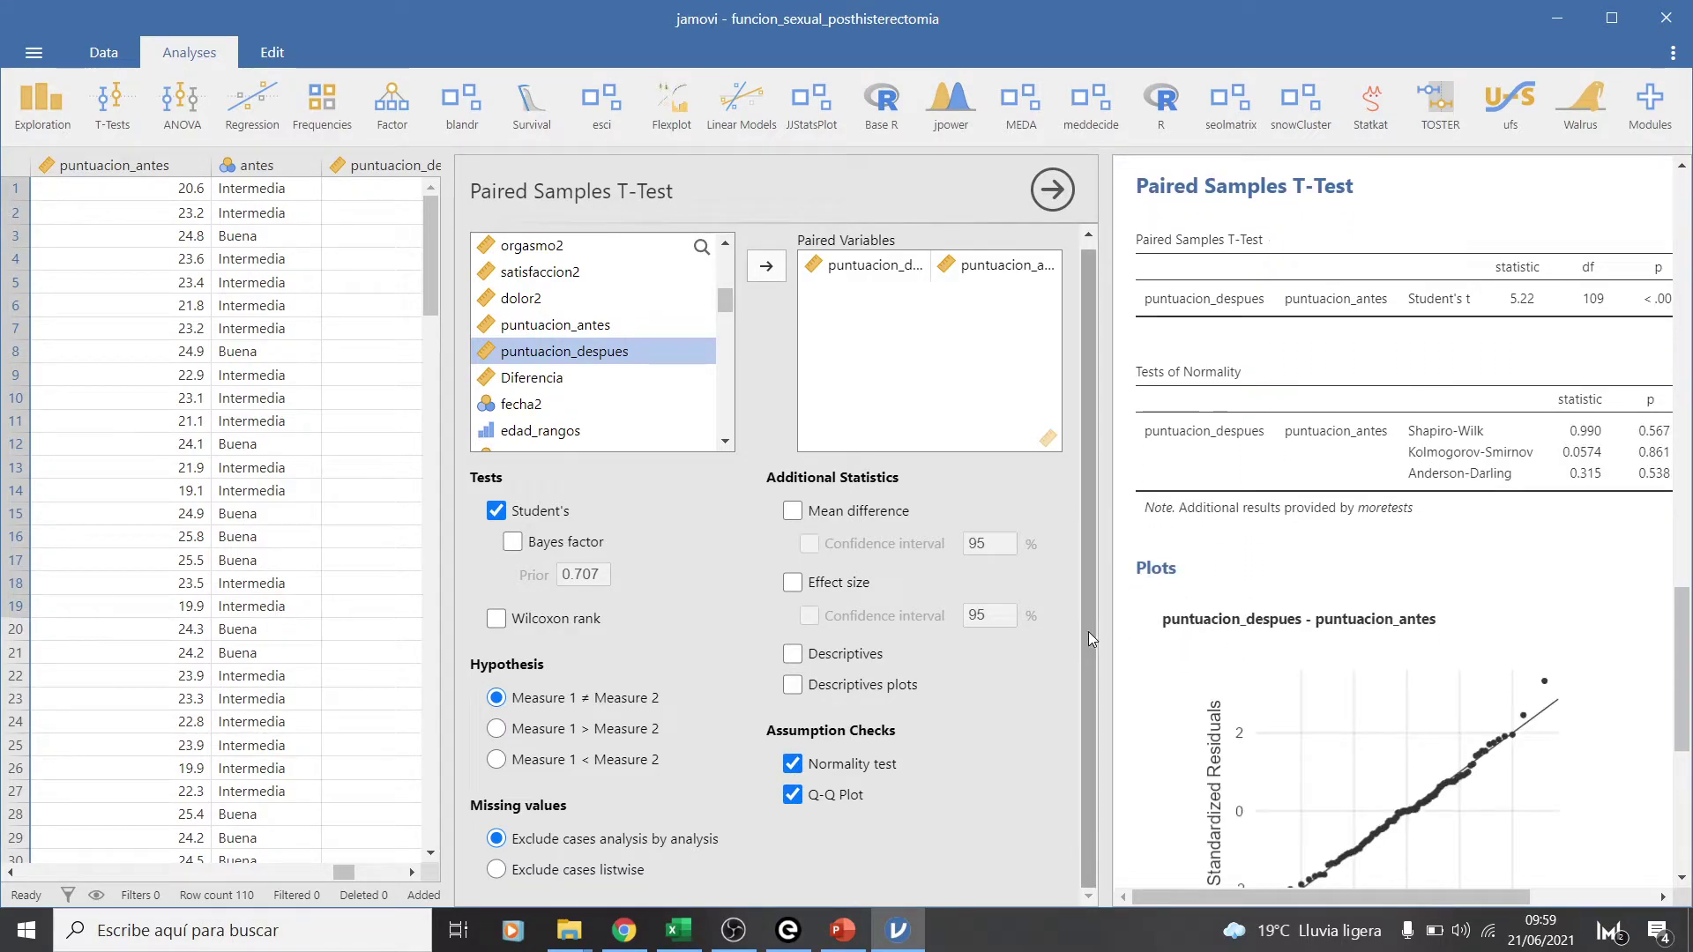
drag(1088, 639, 816, 638)
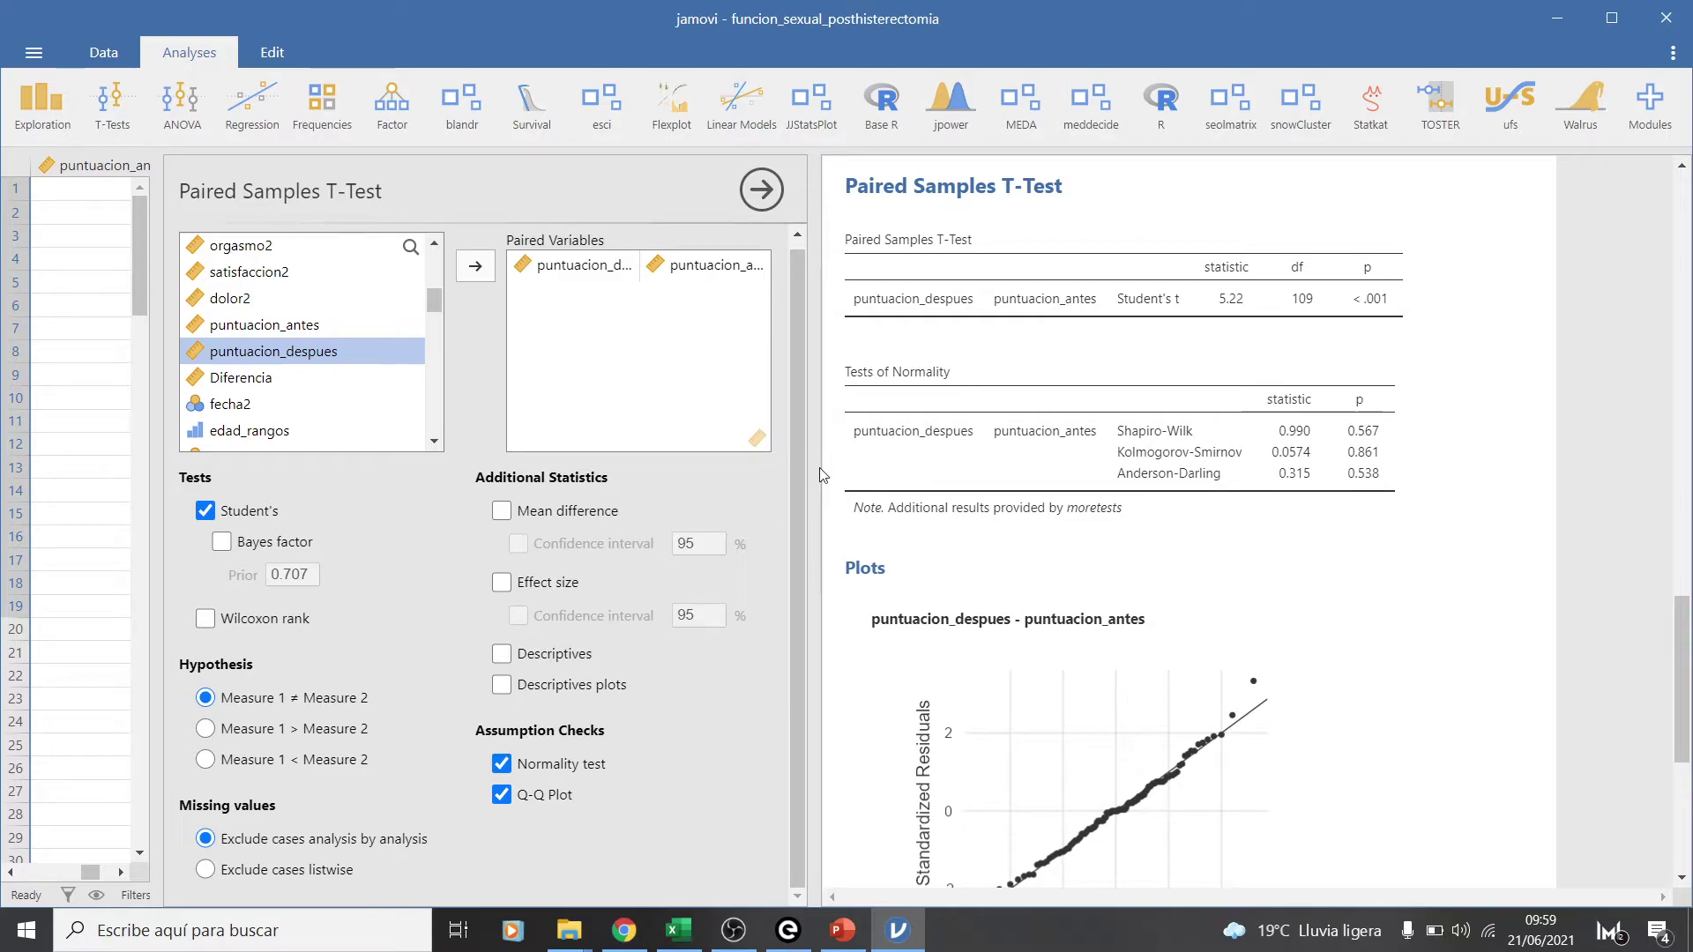
drag(820, 467, 906, 469)
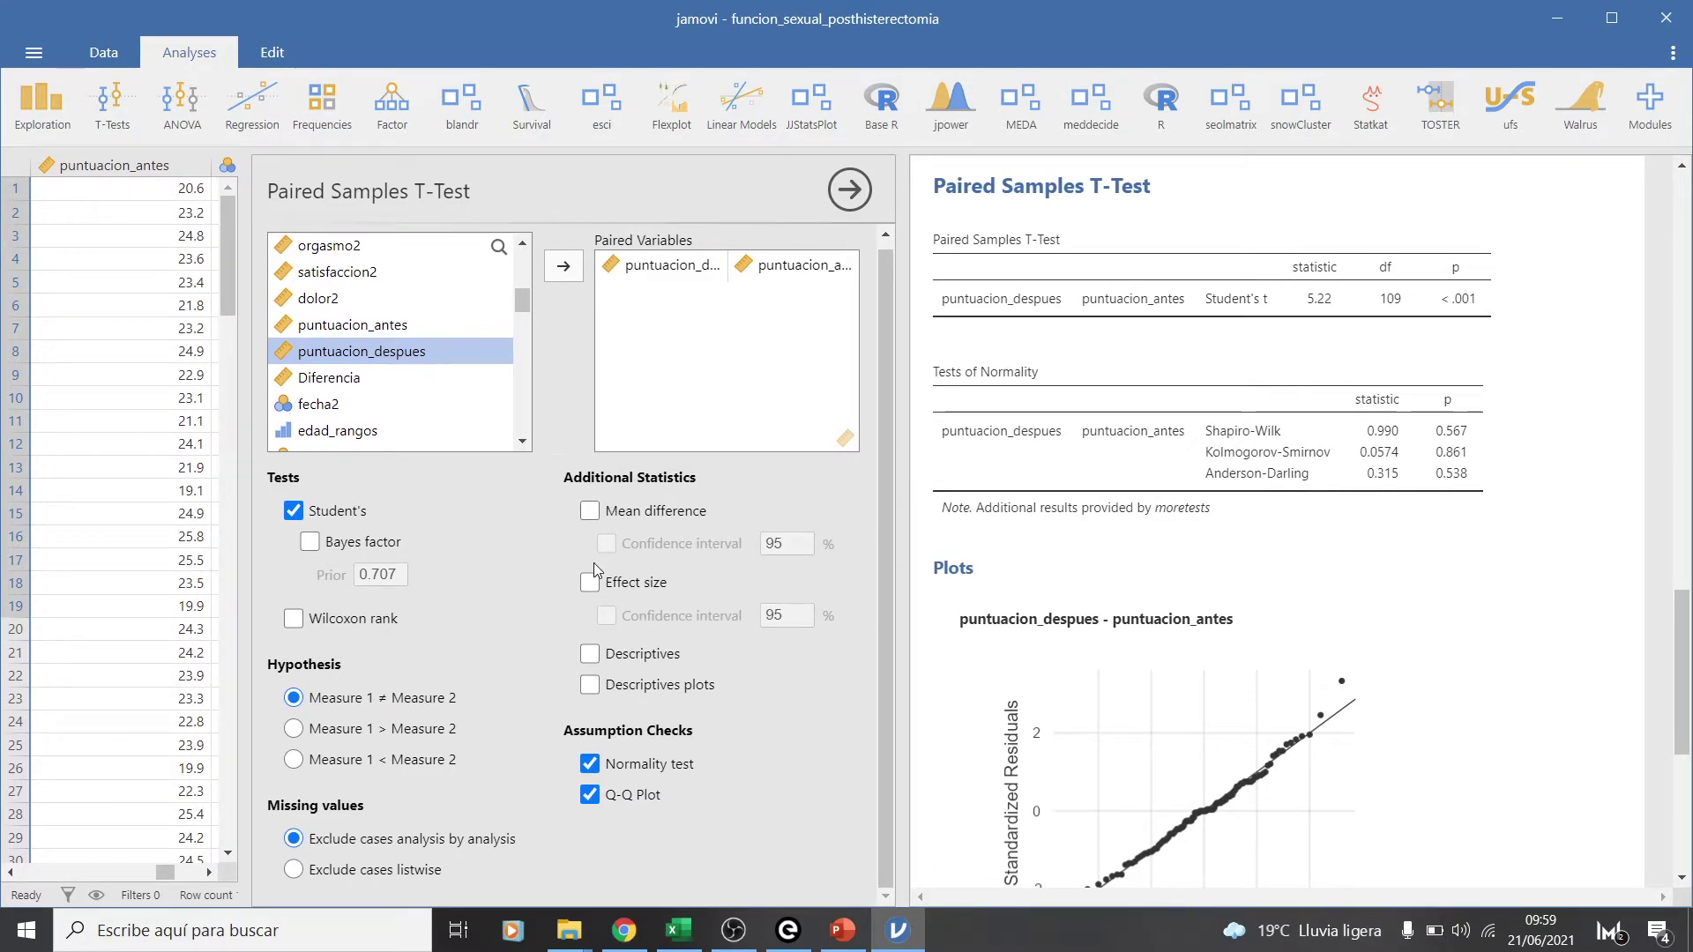
Include the mean difference, descriptives and descriptives plots in the paired t-test
click(589, 514)
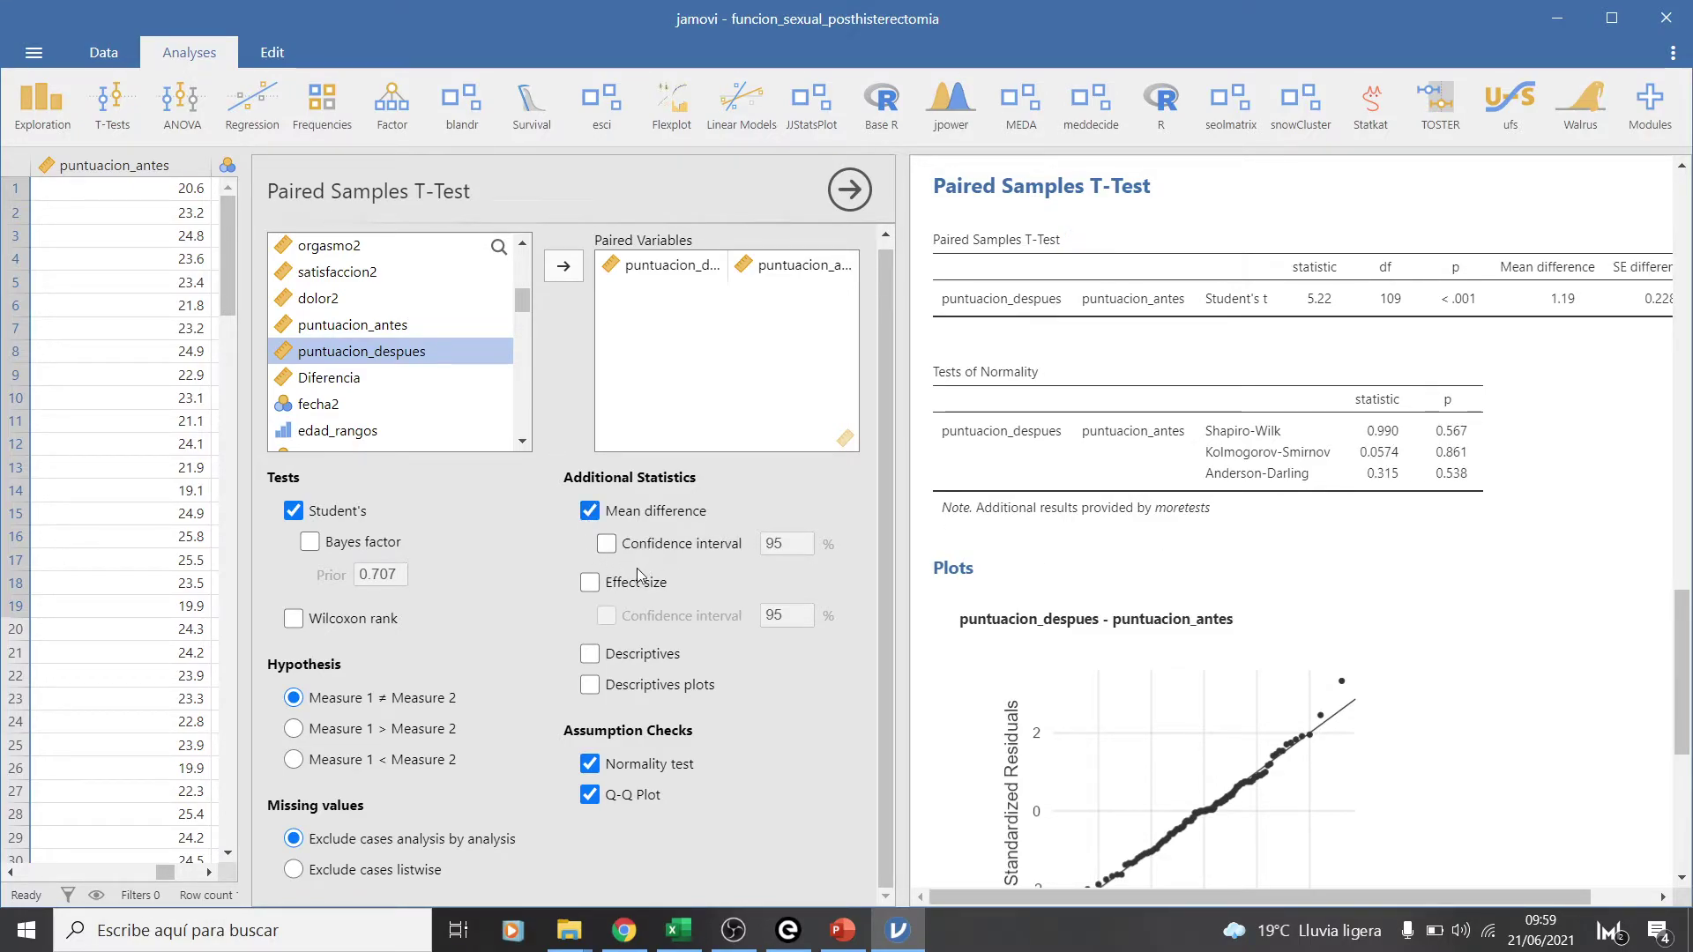
click(589, 654)
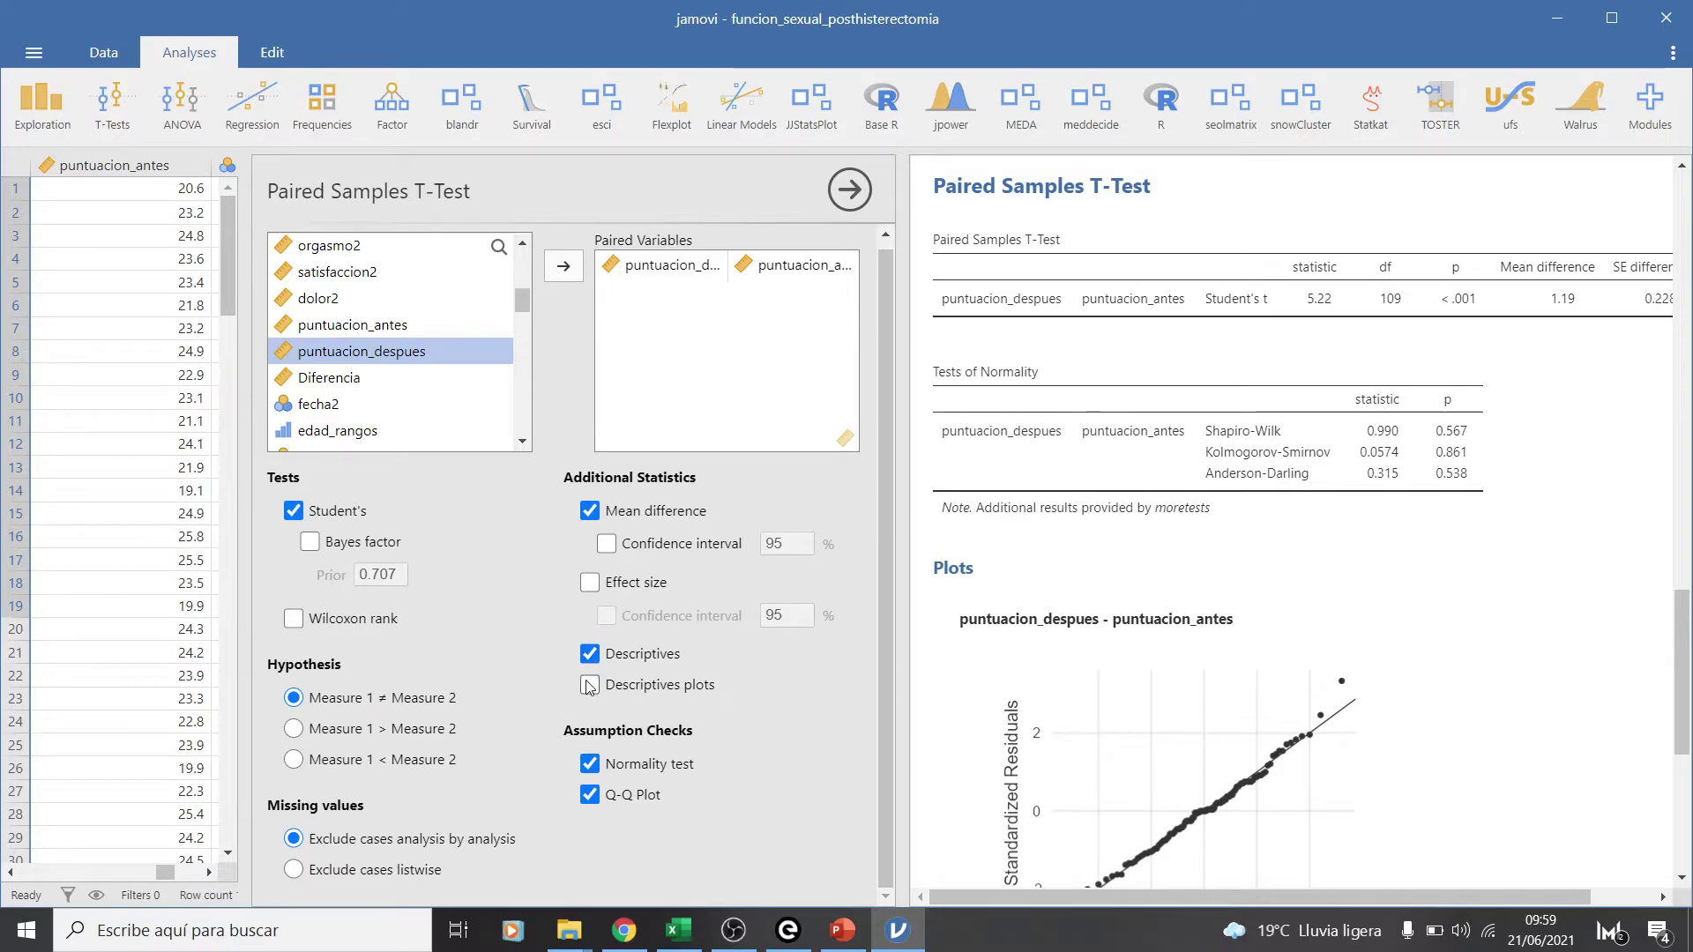
click(589, 685)
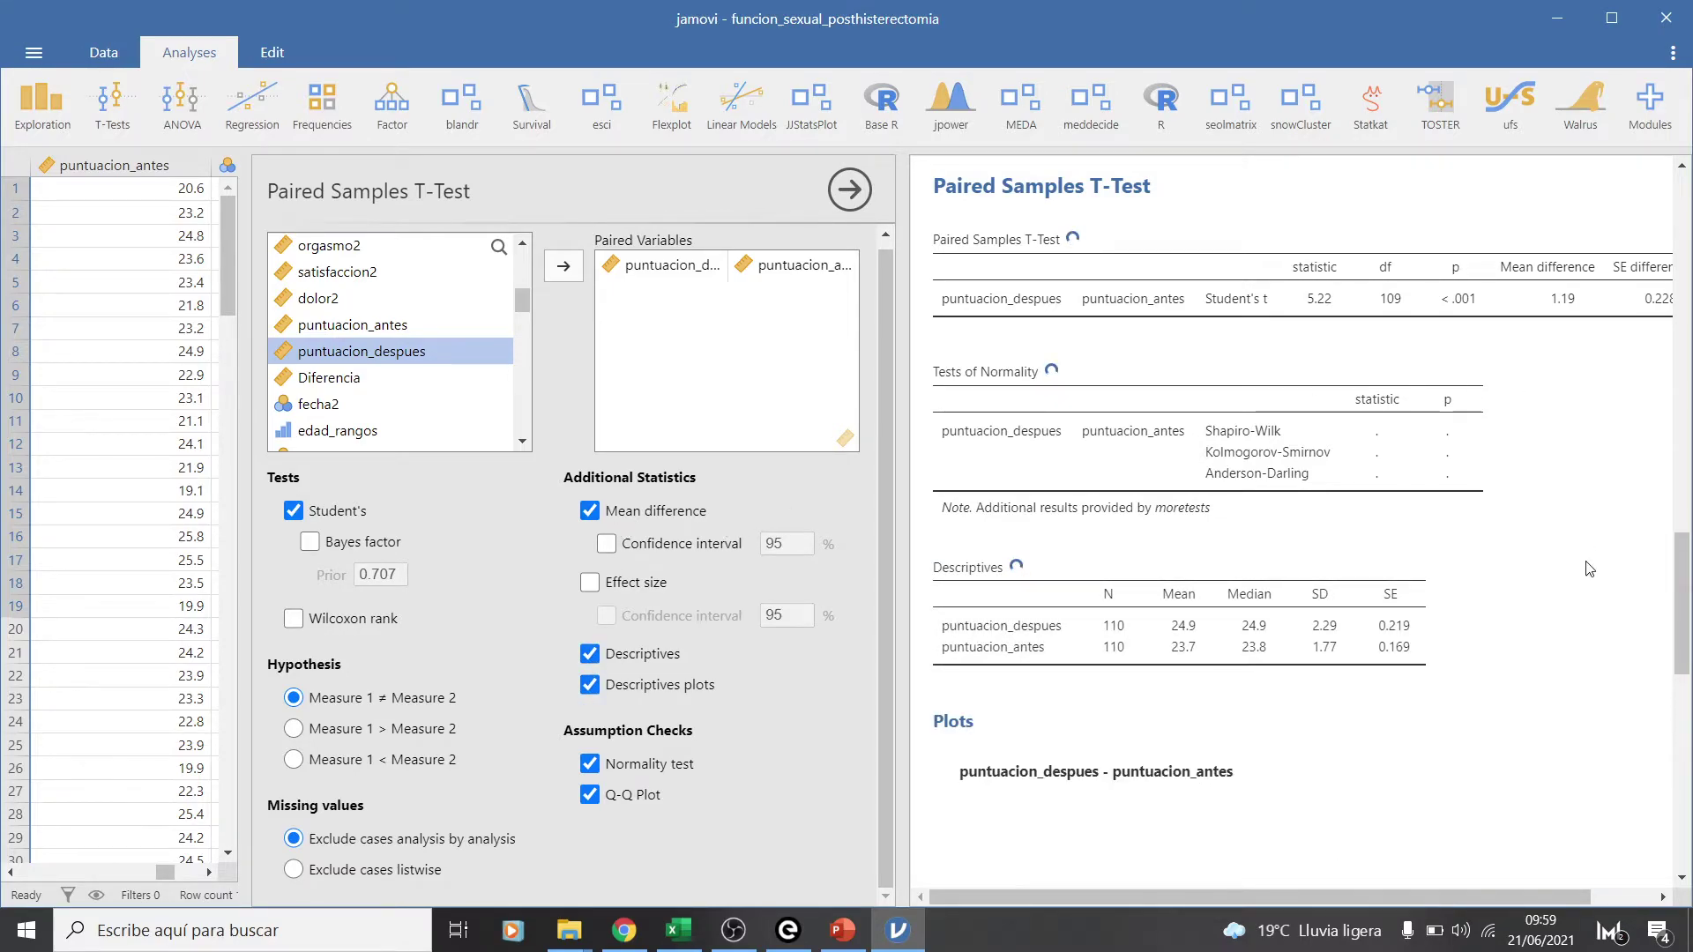
Compare the before and after scores in the paired descriptives table and means plot, and review the Q-Q plot
scroll(1384, 673, down, 4)
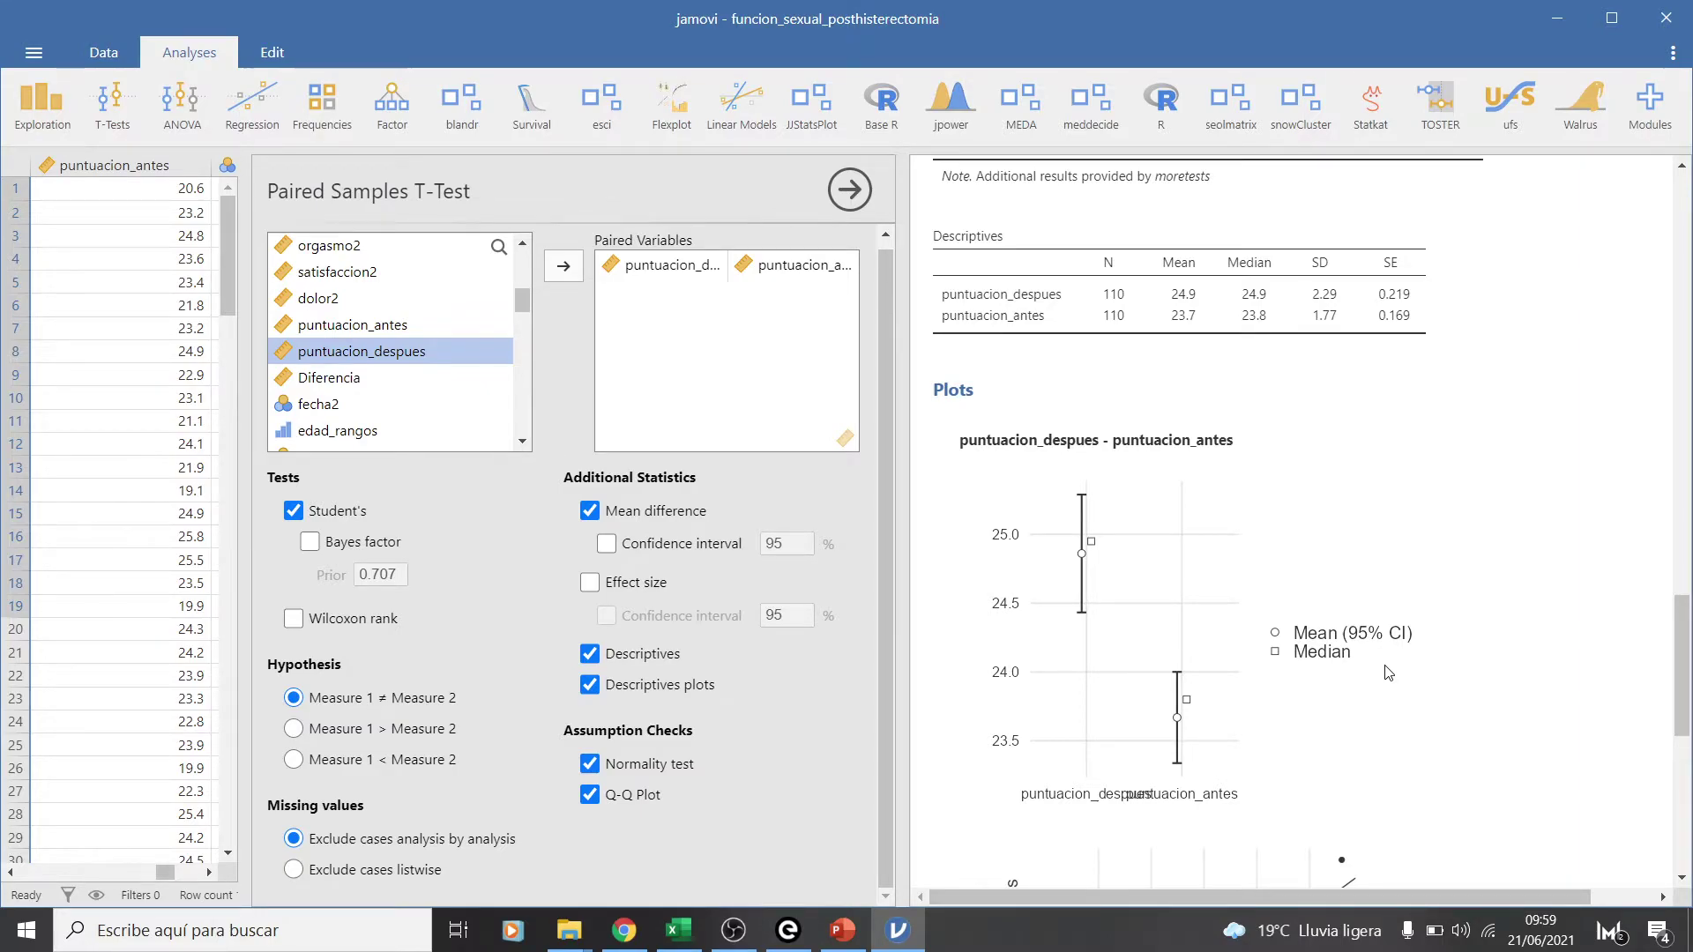
scroll(1389, 673, up, 1)
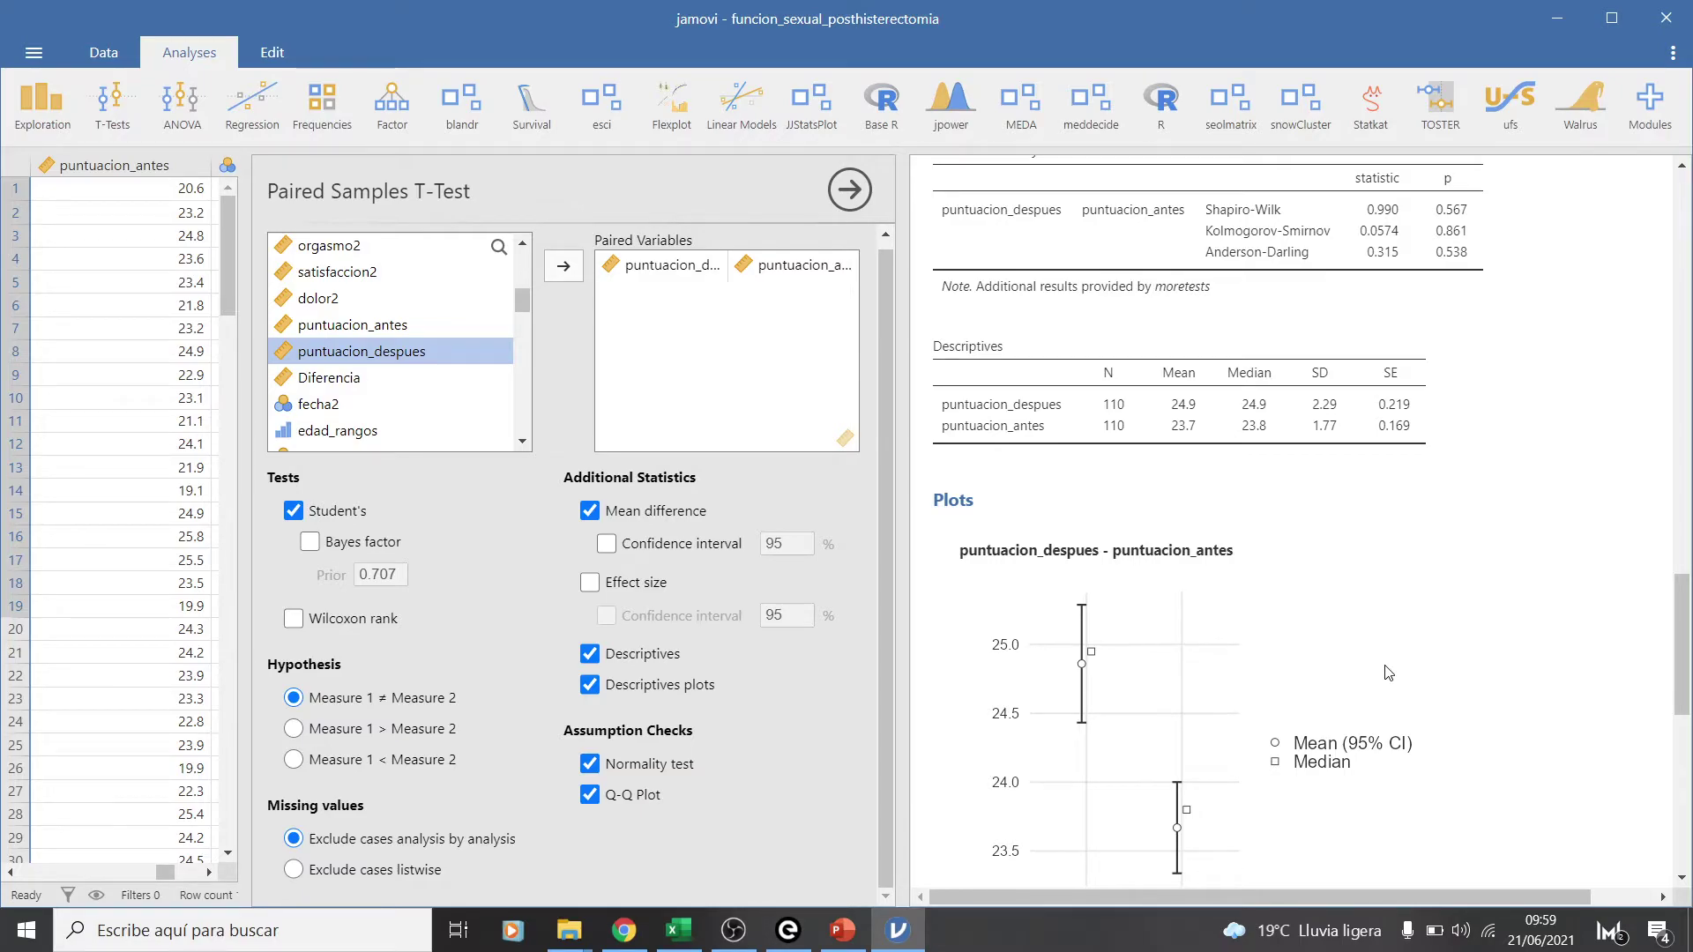
scroll(1416, 539, down, 3)
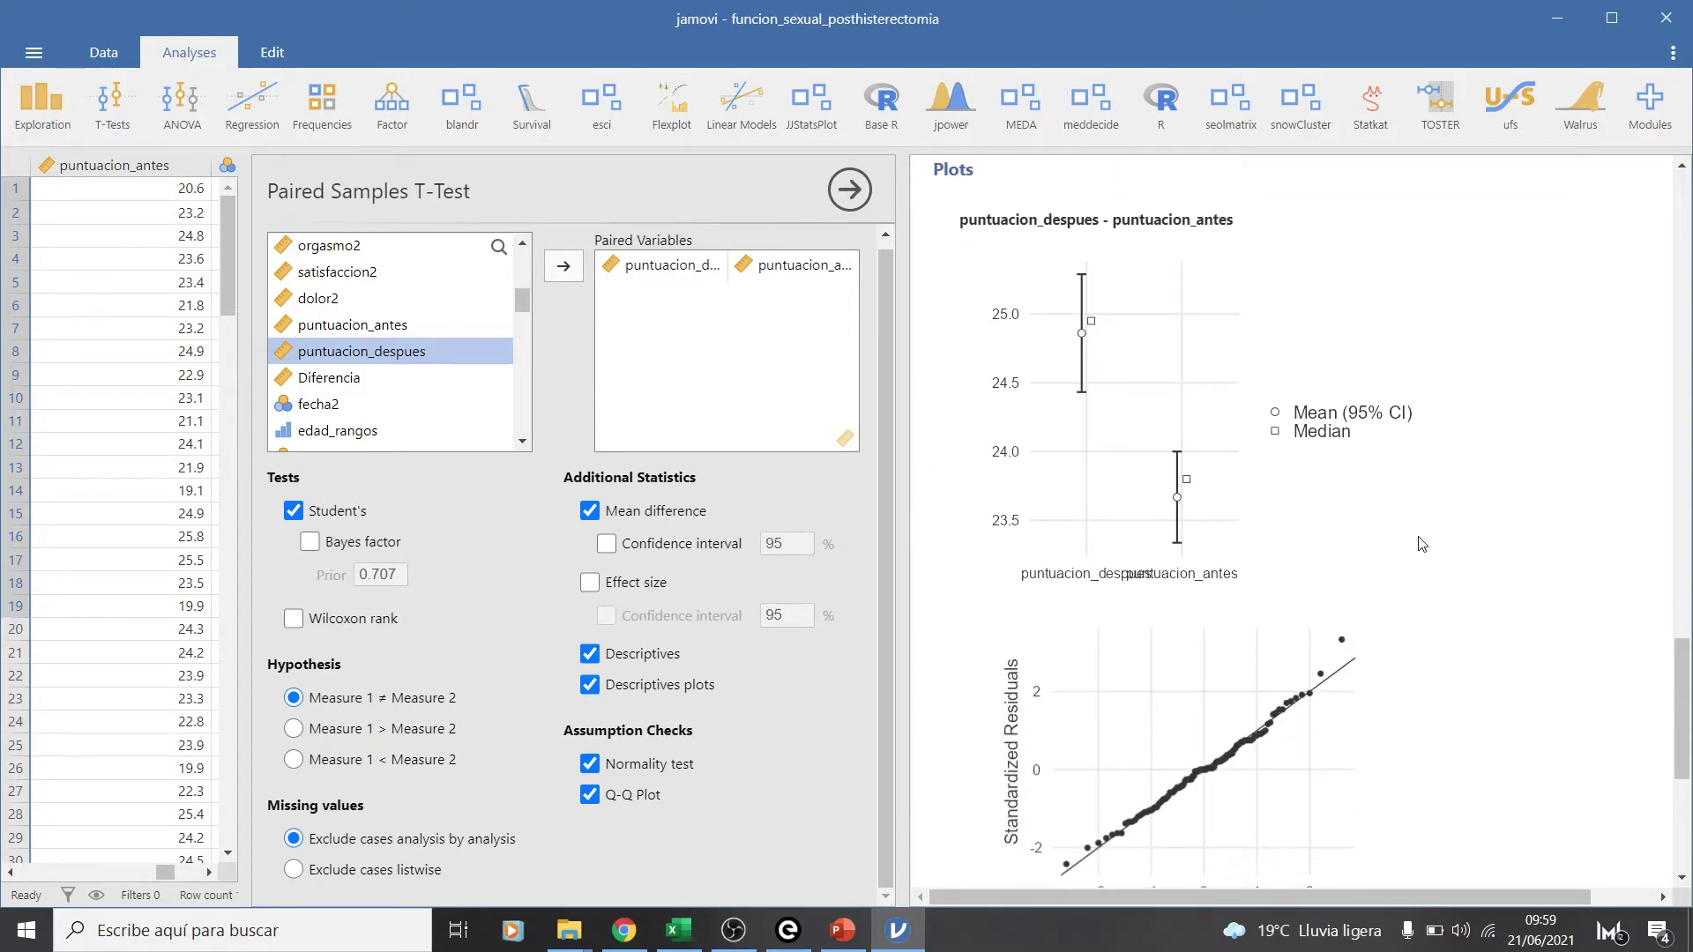
scroll(1422, 544, down, 1)
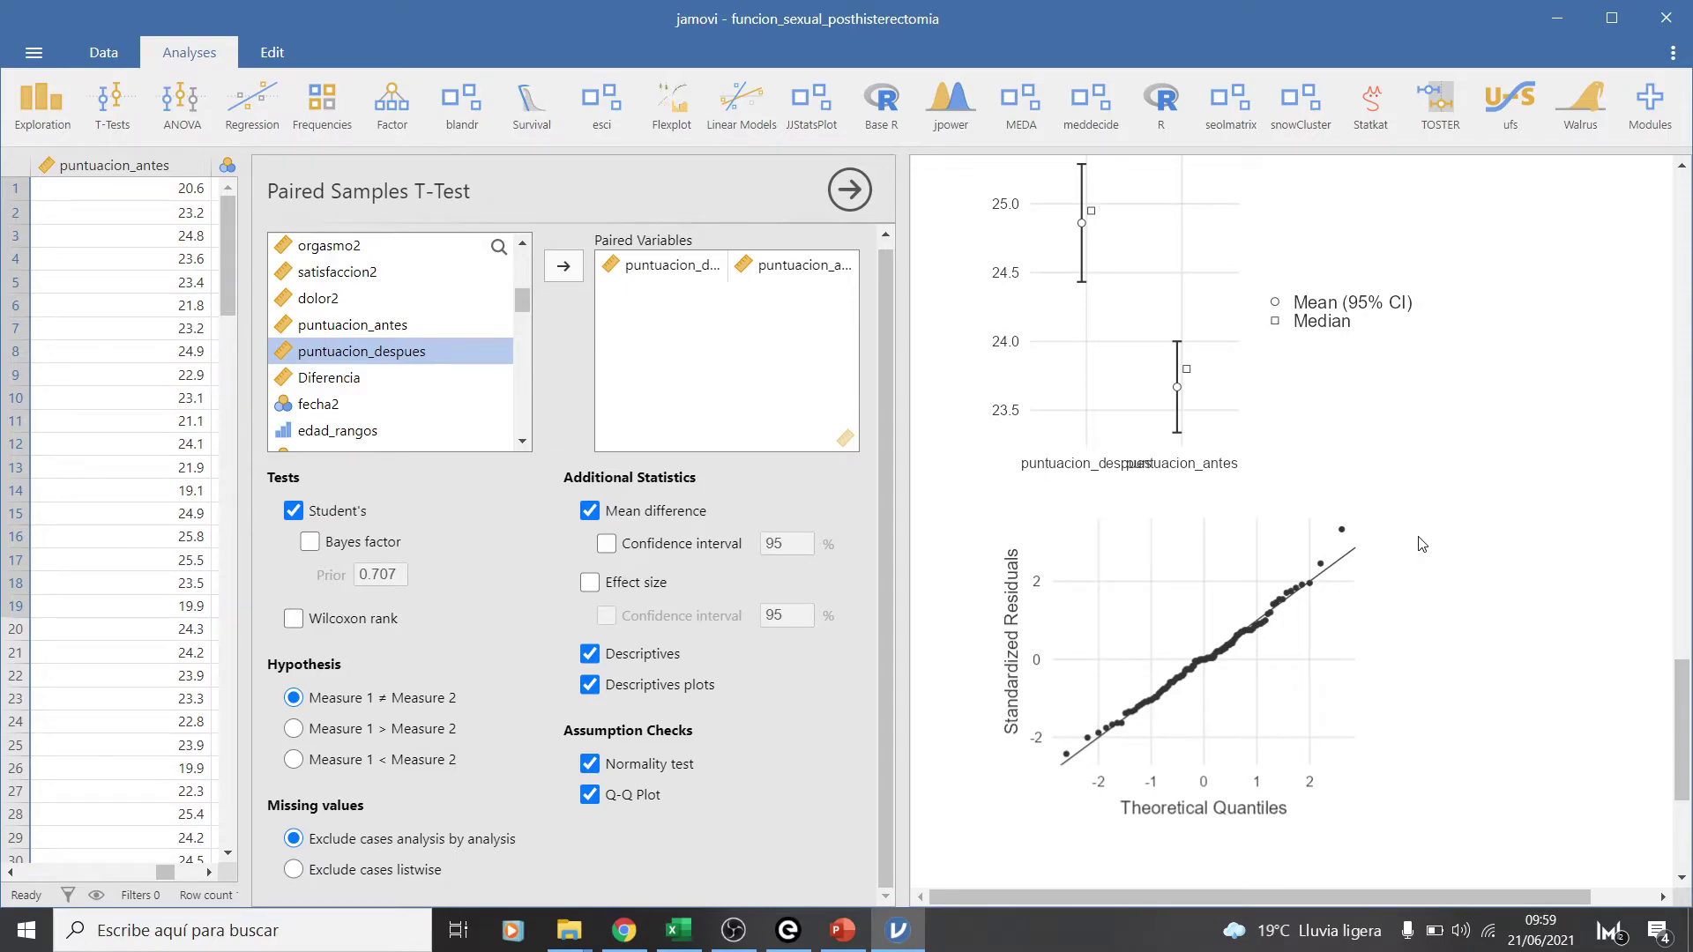
scroll(1275, 493, up, 1)
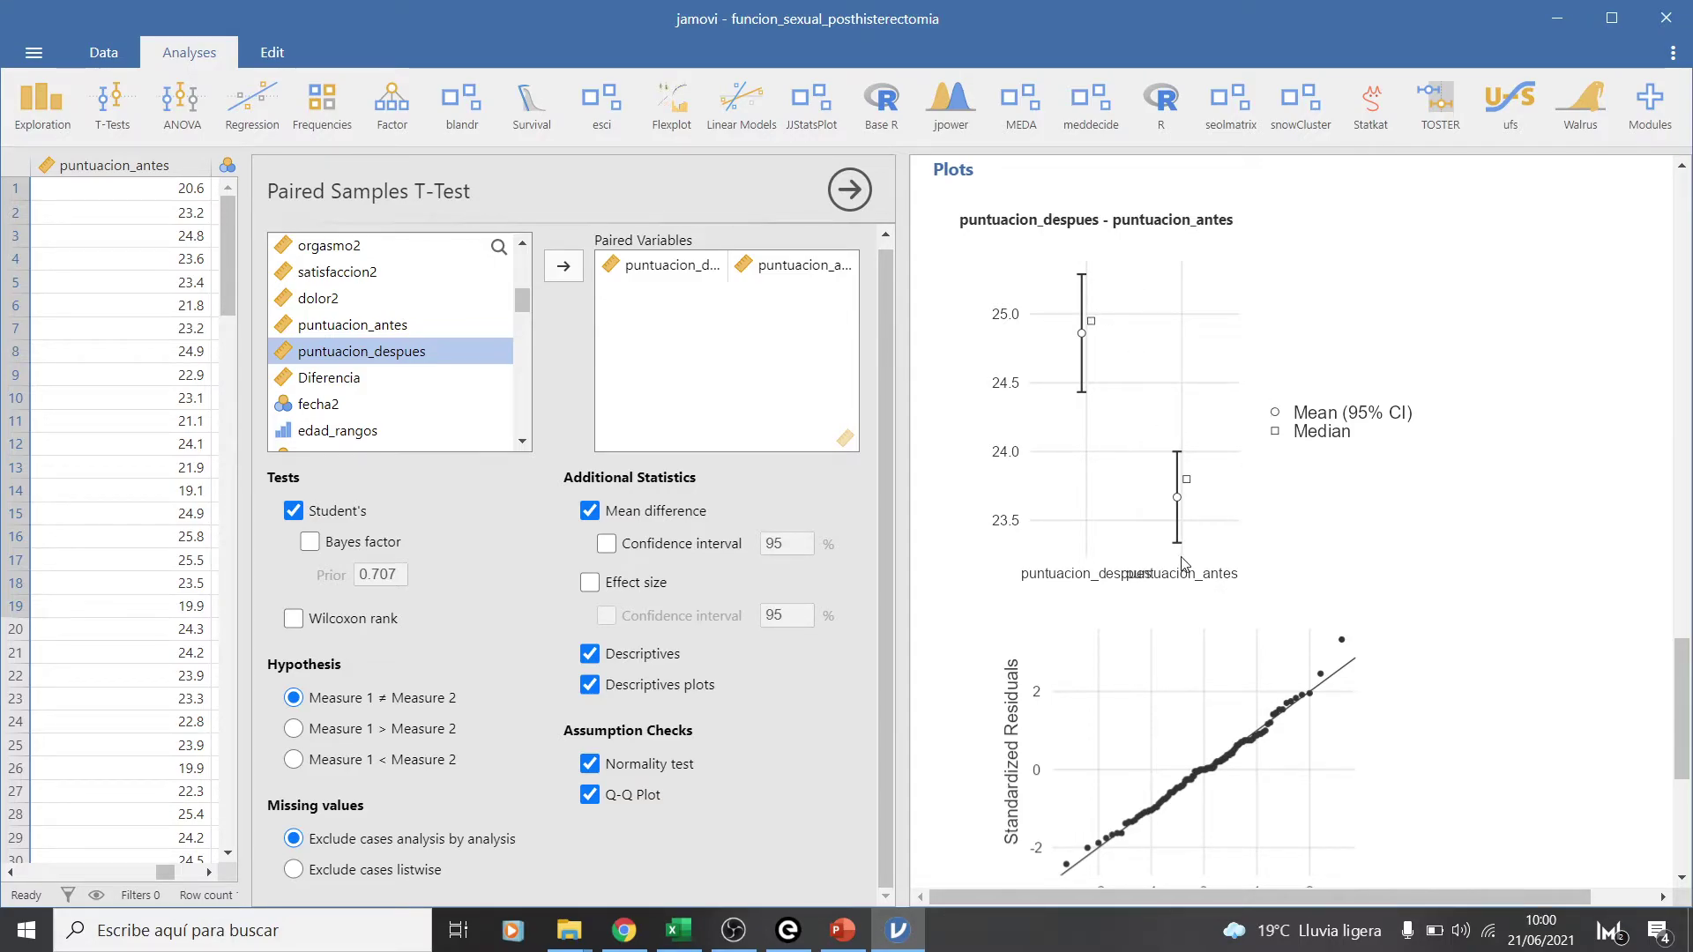
Review the paired means plot and the t-test table's mean difference, widening the results area to fit the whole table
scroll(1186, 564, down, 1)
scroll(1232, 626, up, 2)
scroll(1217, 617, down, 2)
scroll(1191, 600, up, 5)
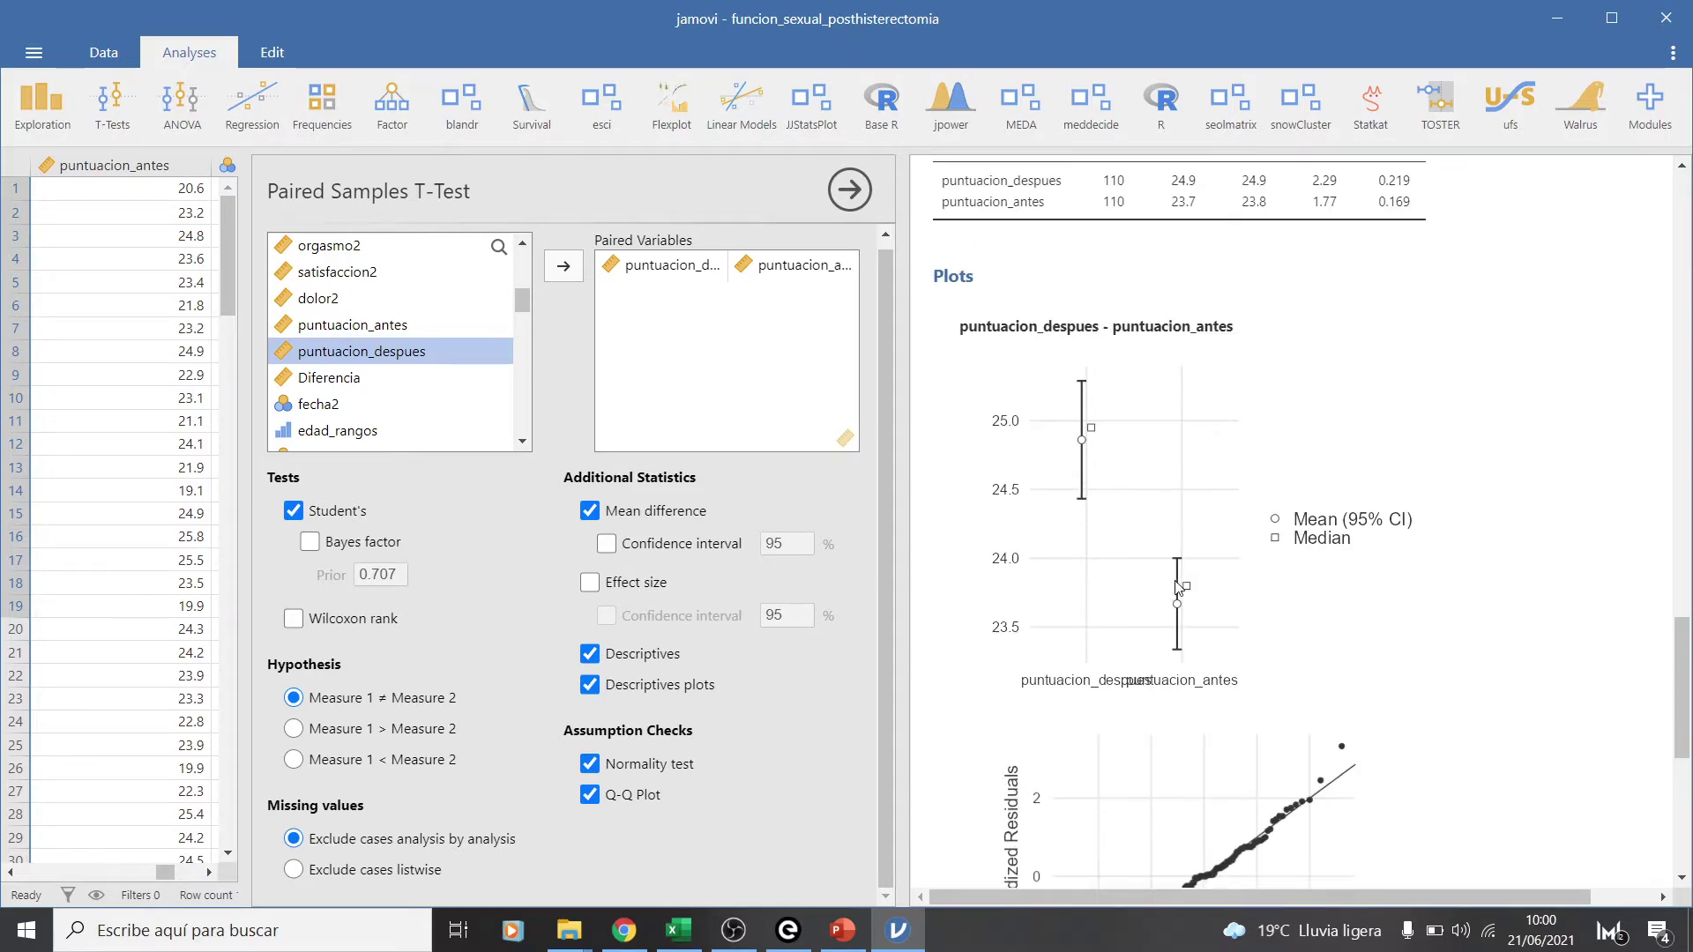
scroll(1178, 586, up, 3)
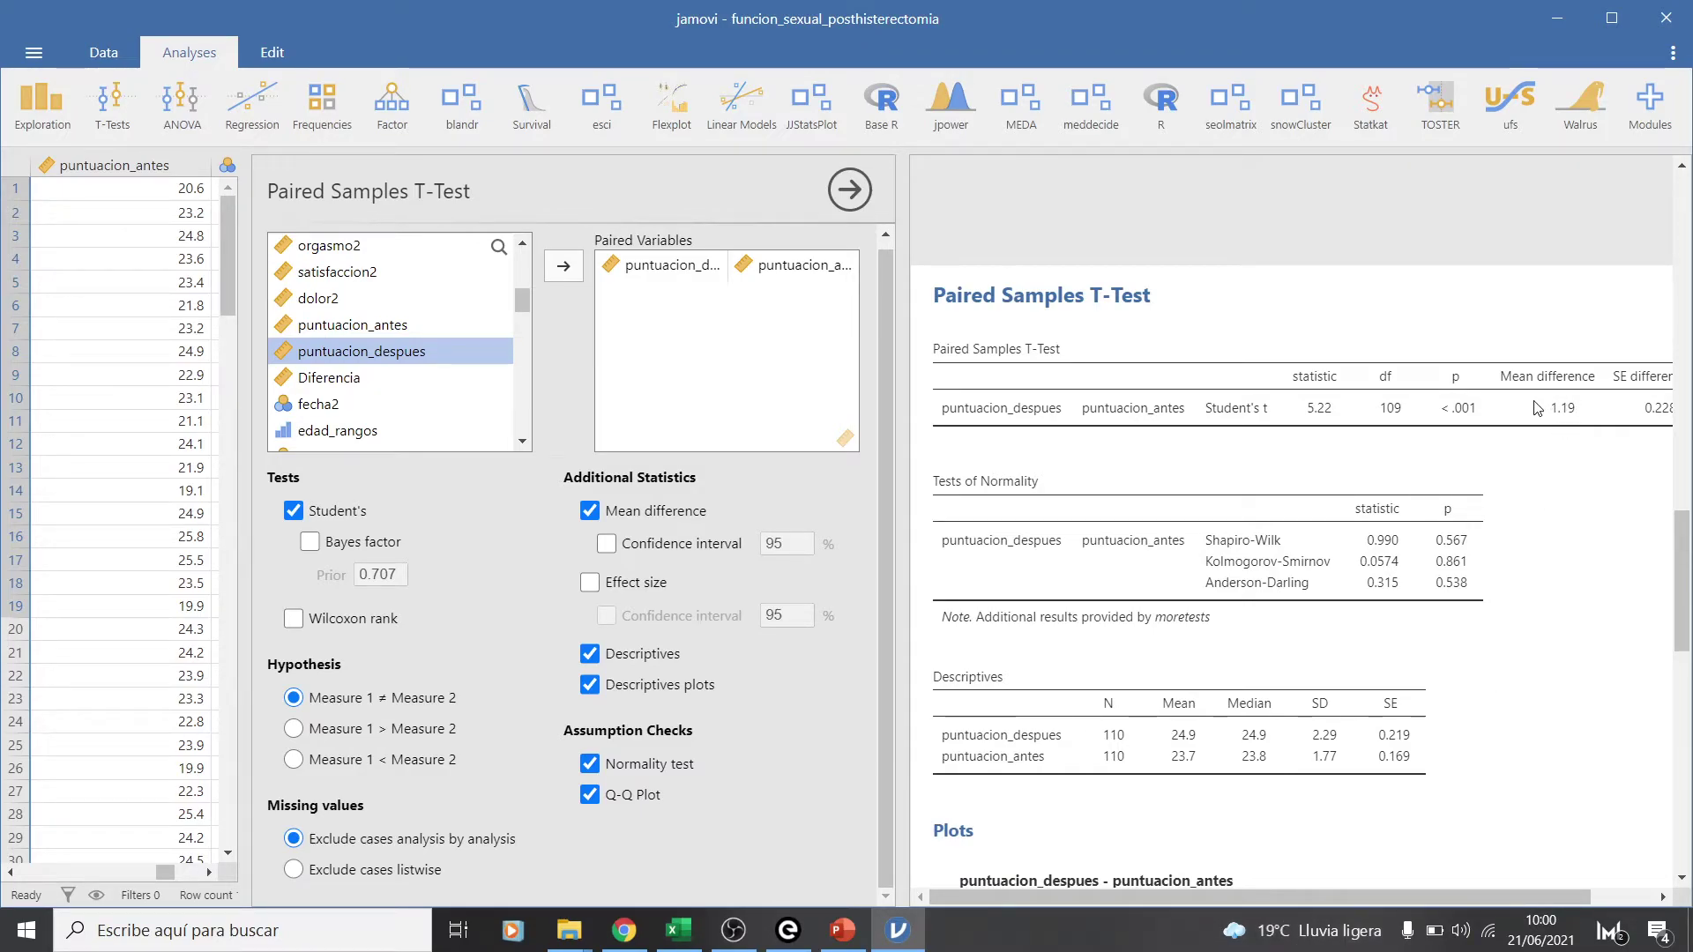
drag(1501, 895, 1548, 872)
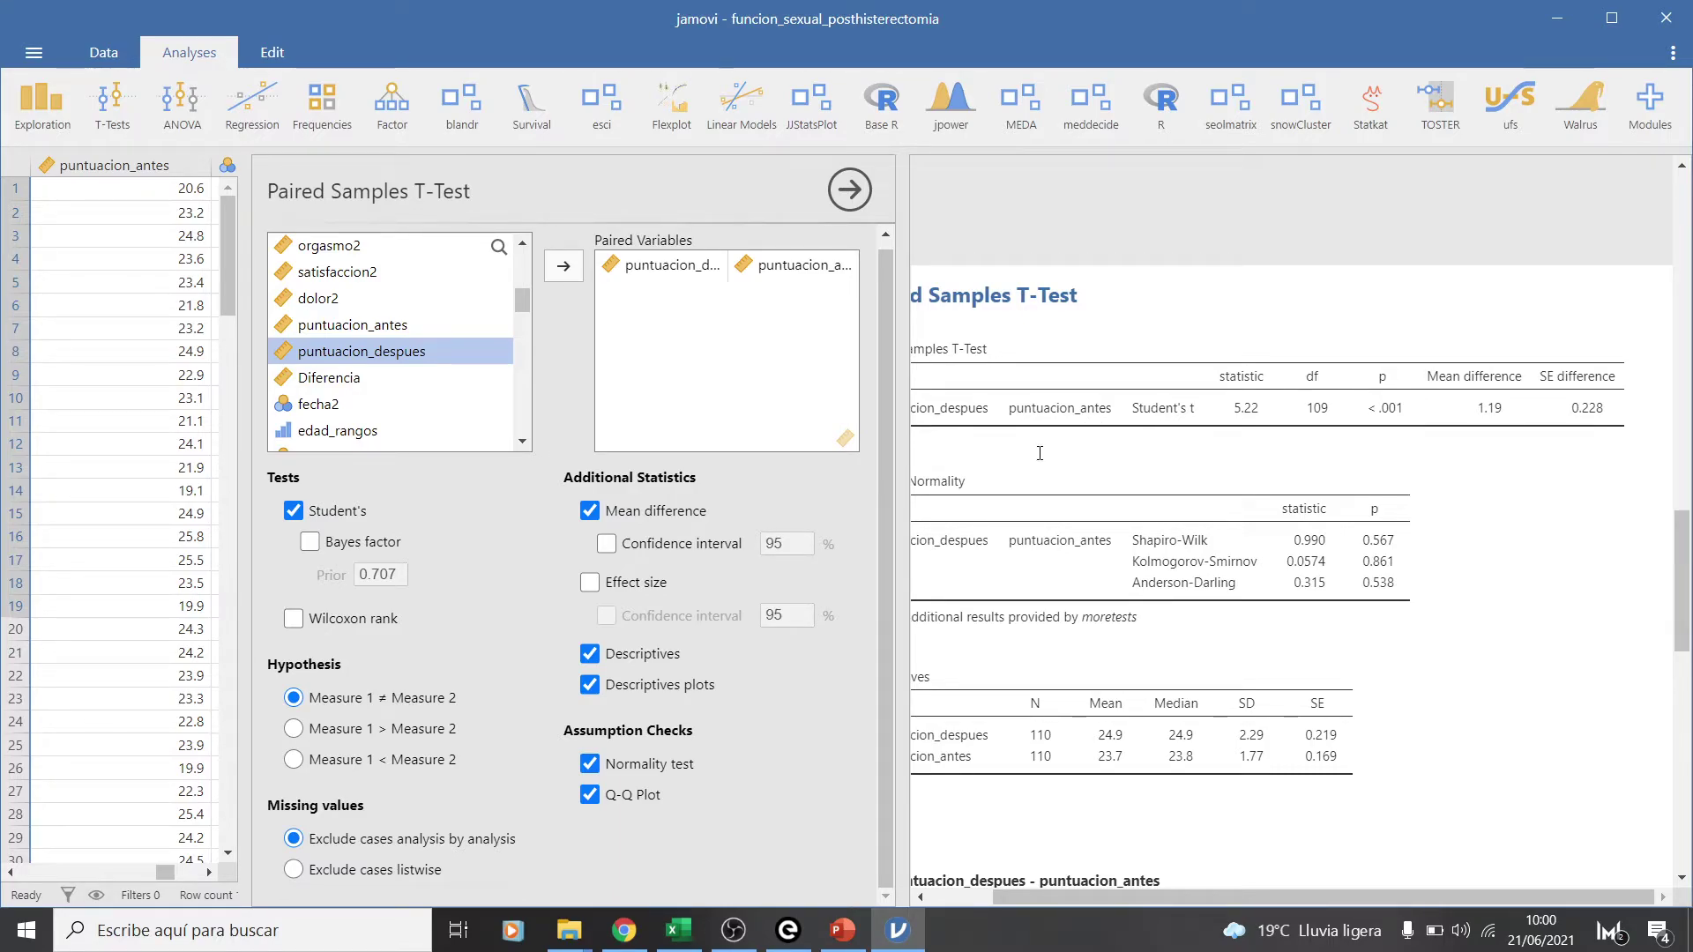
drag(900, 445, 771, 446)
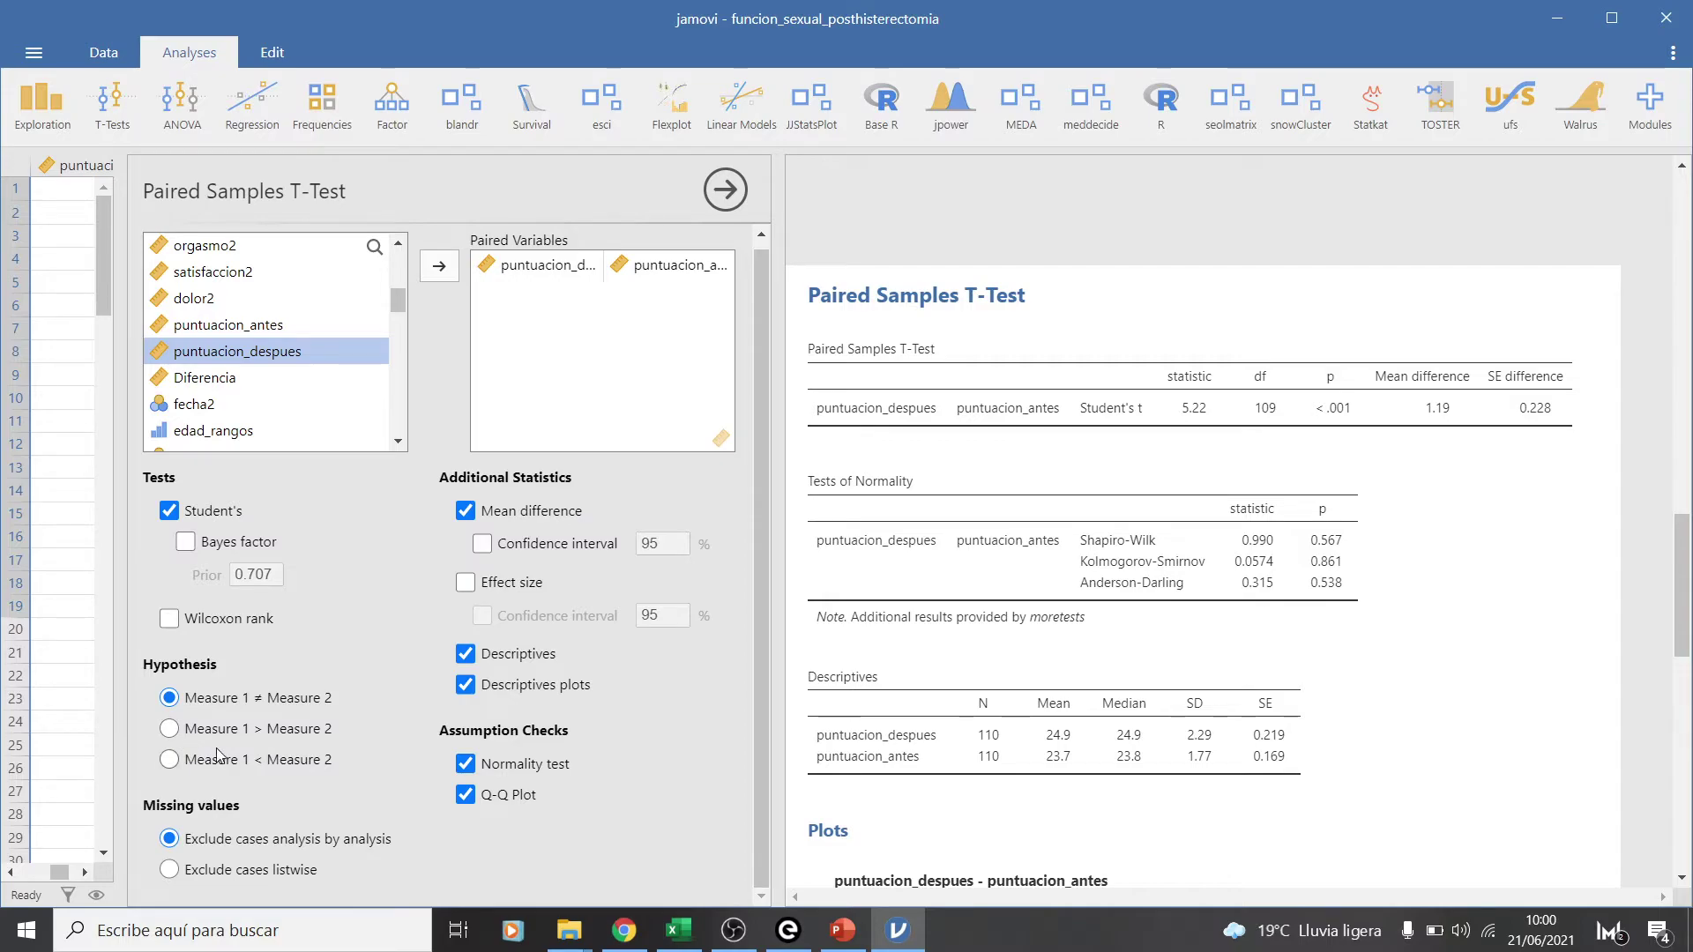
Set the one-tailed hypothesis Measure 1 > Measure 2 and add the effect size, with 95% confidence intervals for it and the mean difference
click(170, 732)
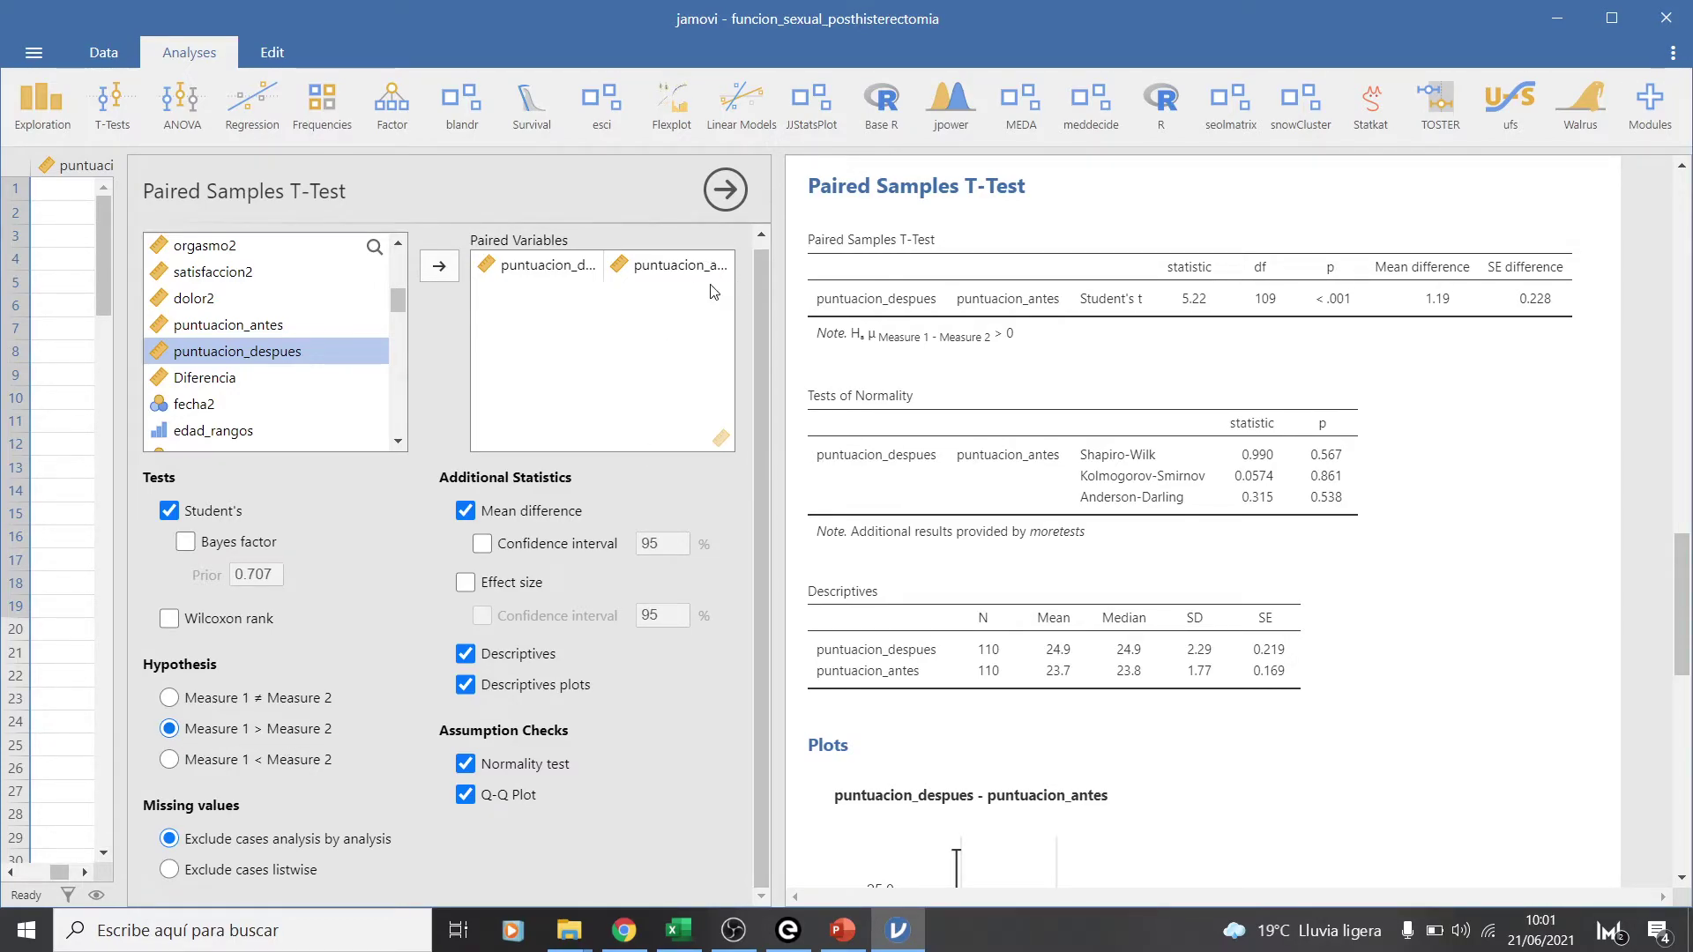
click(650, 269)
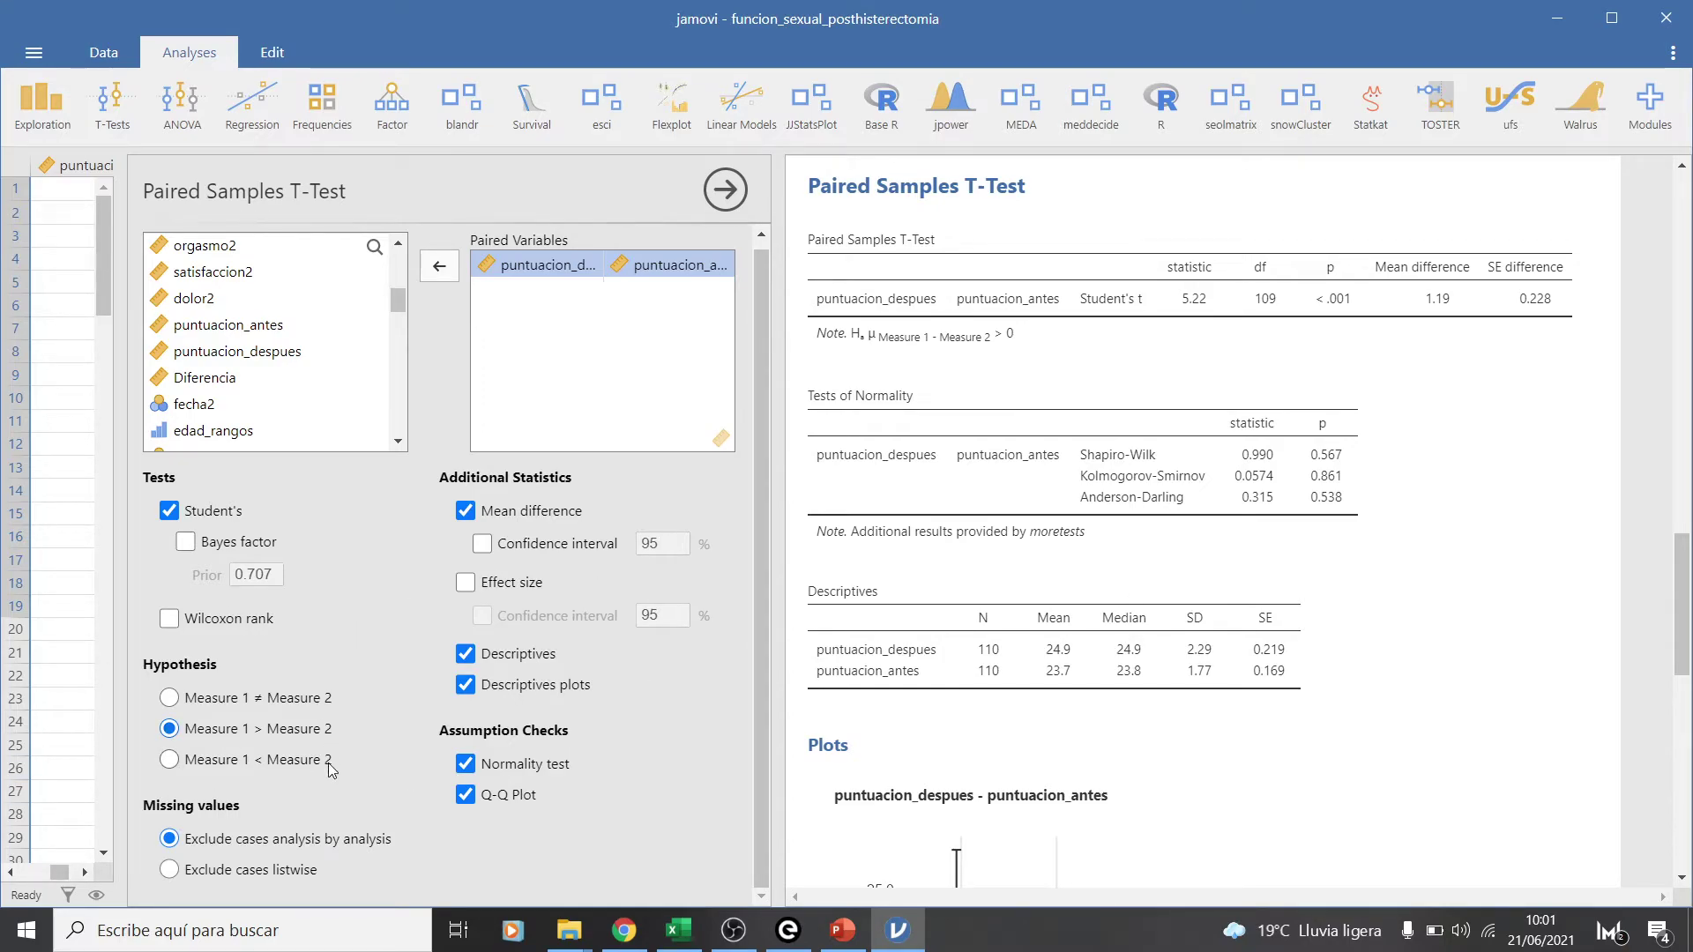
click(490, 549)
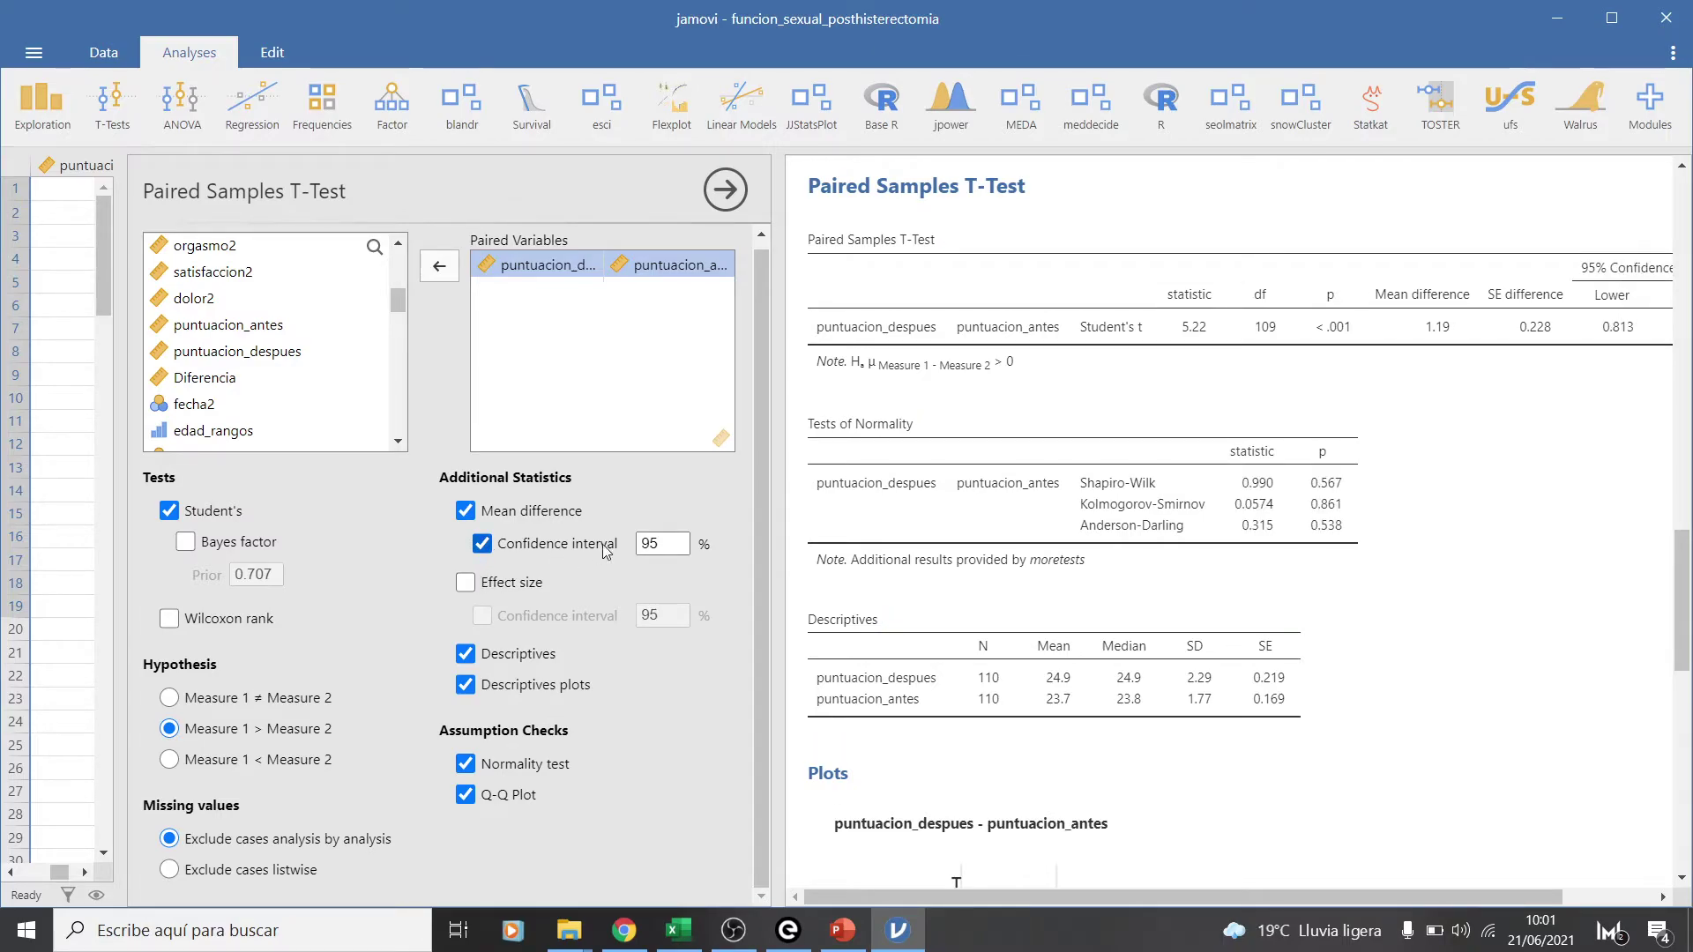
click(469, 584)
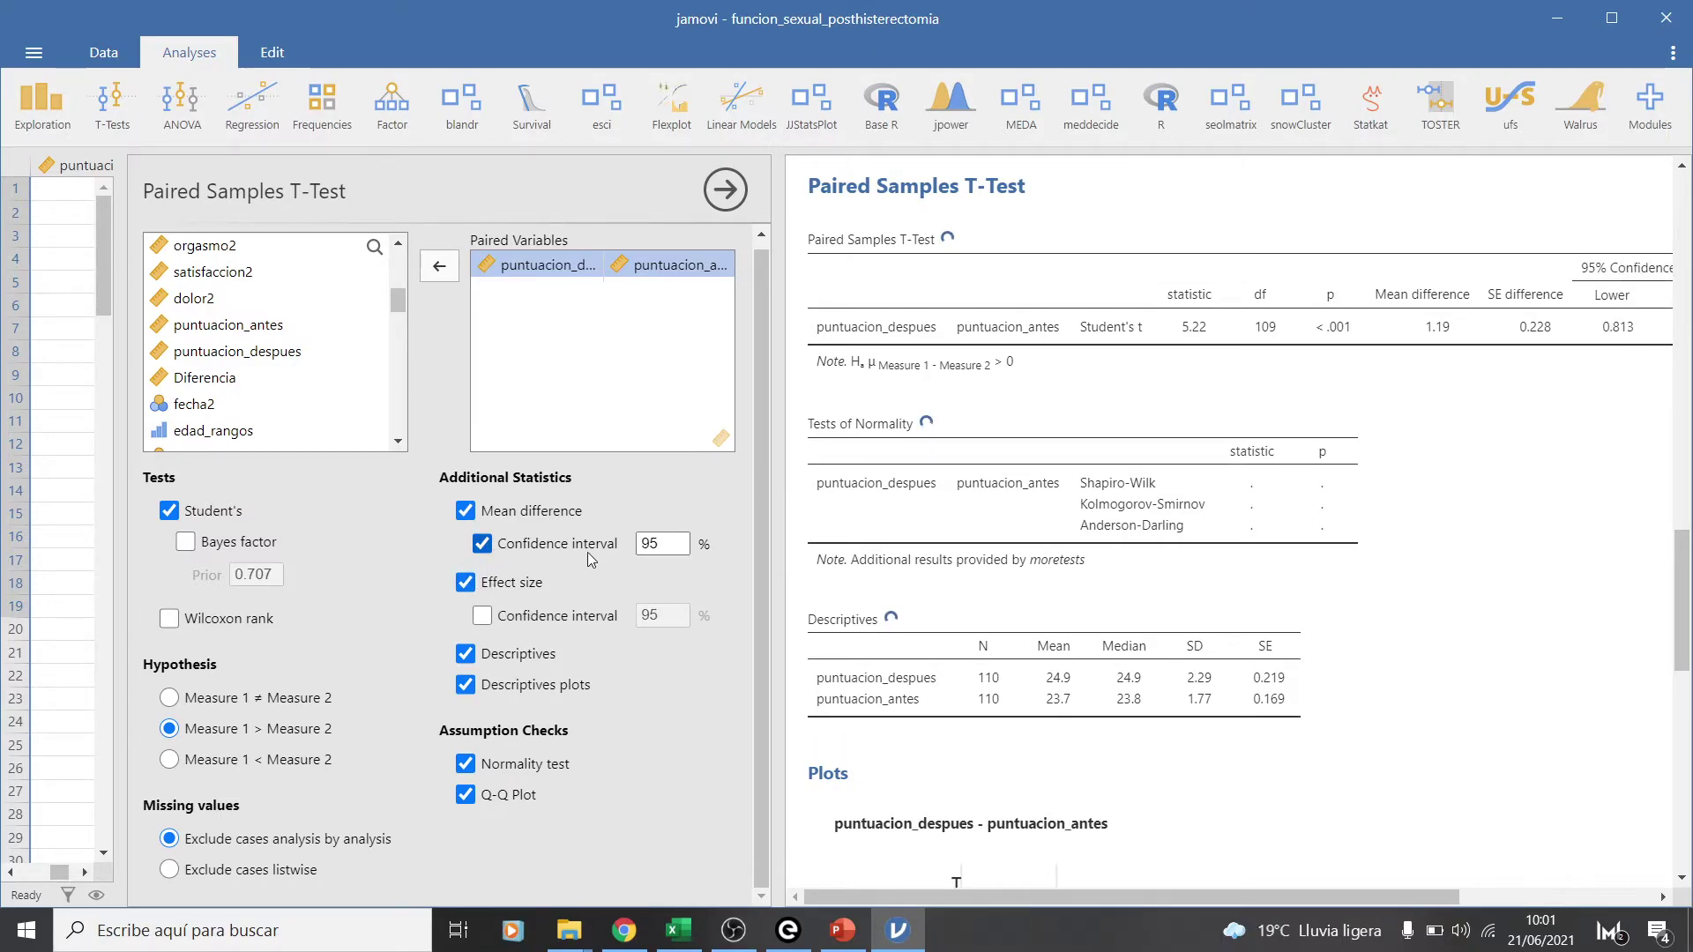
click(483, 616)
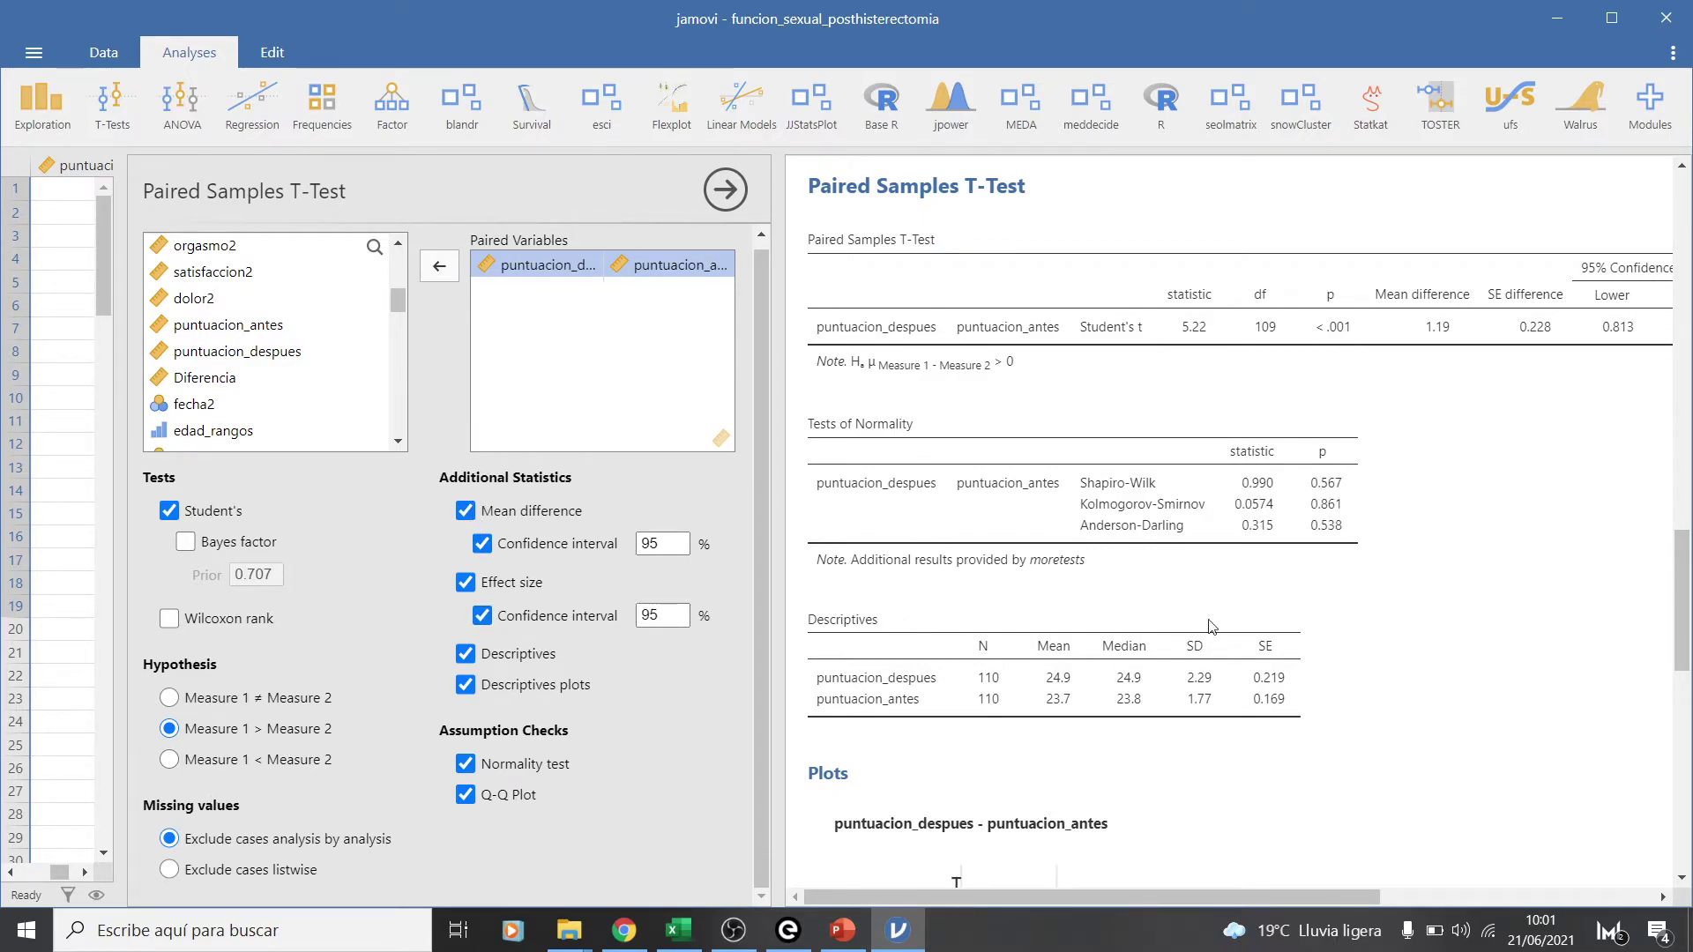
Compare the two-tailed and one-tailed hypotheses on the t_relacionadas sheet in Excel with the paired t-test results in jamovi
click(688, 932)
click(284, 551)
click(625, 530)
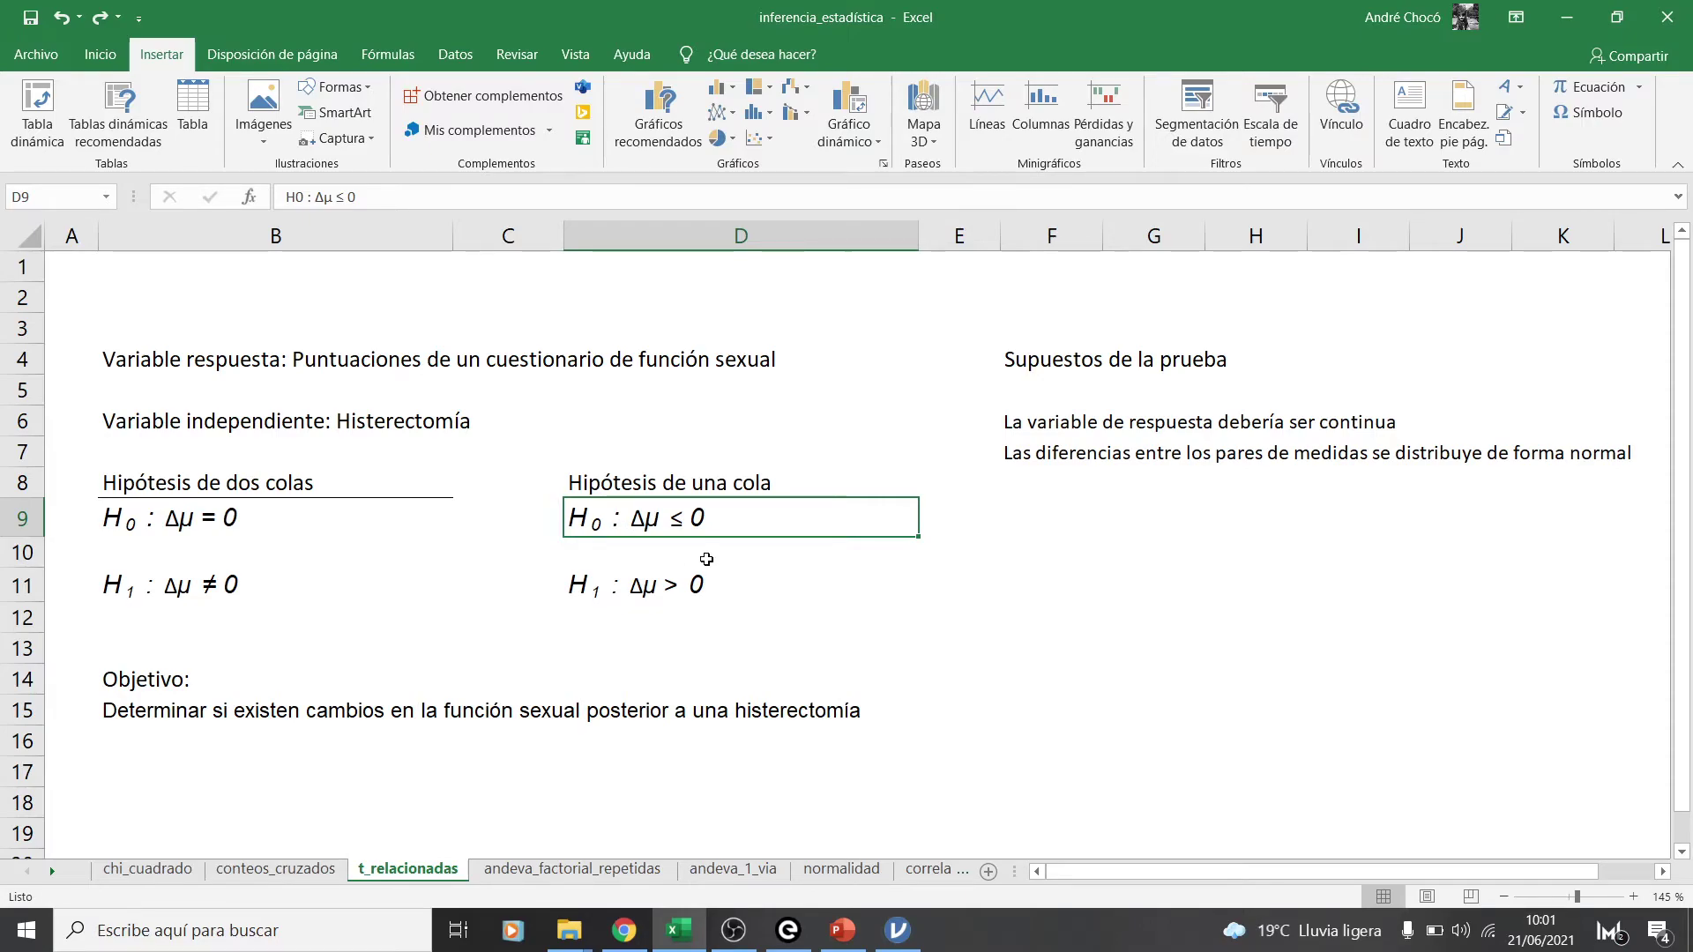
click(594, 596)
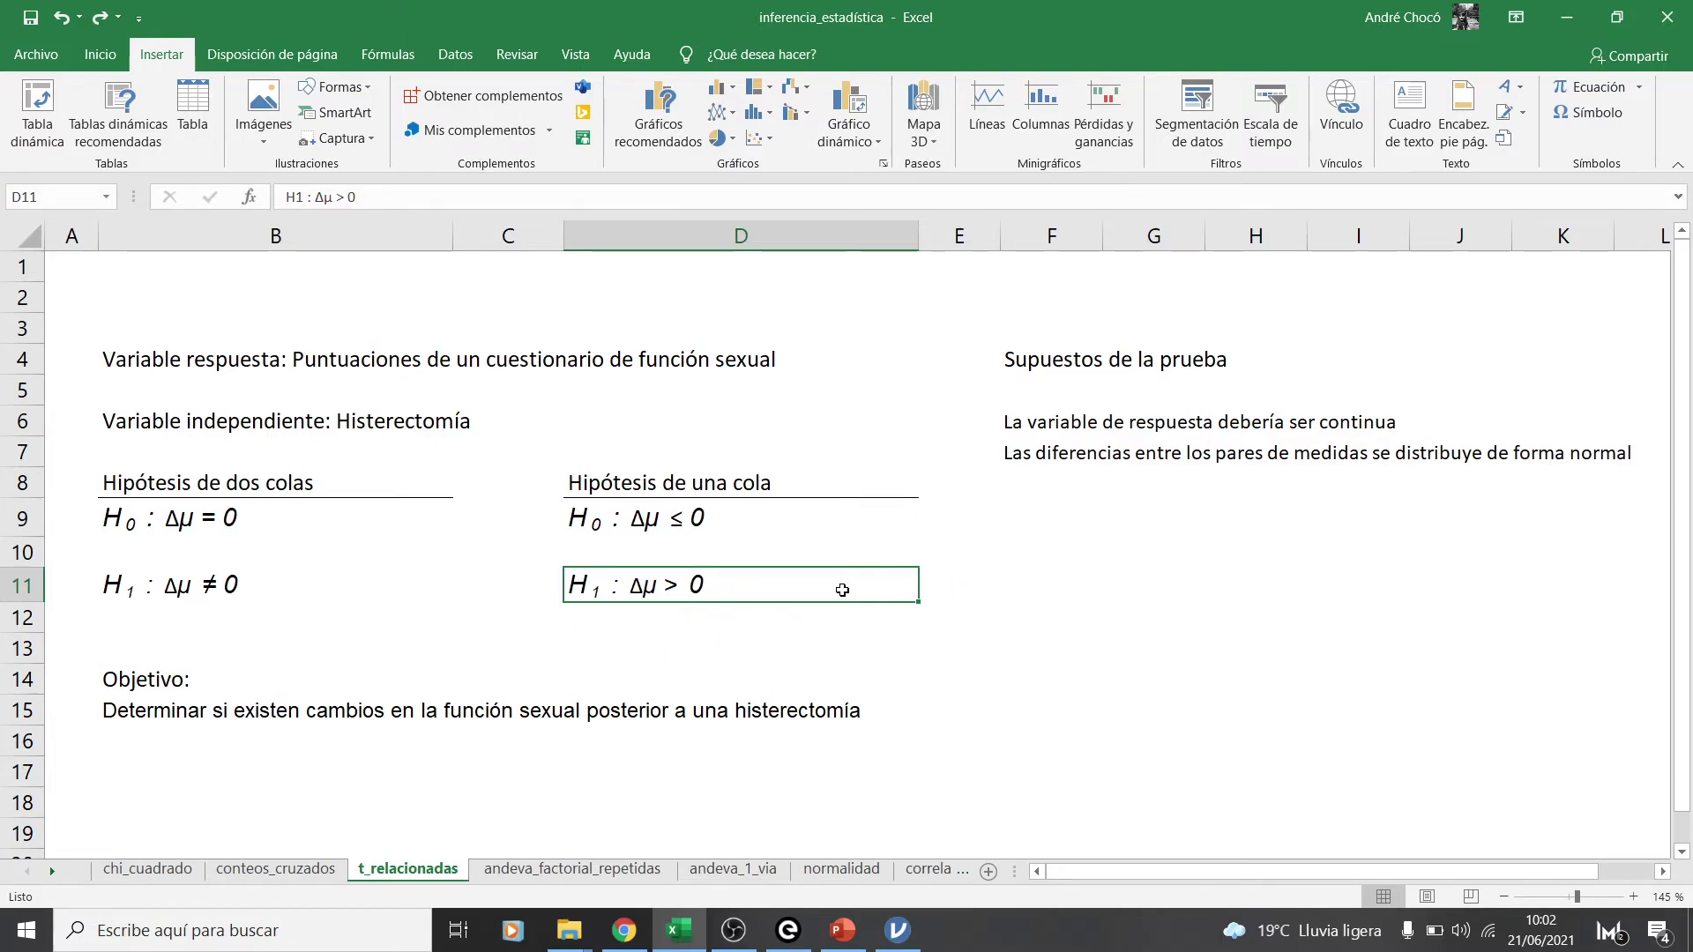
click(865, 668)
click(711, 598)
click(913, 944)
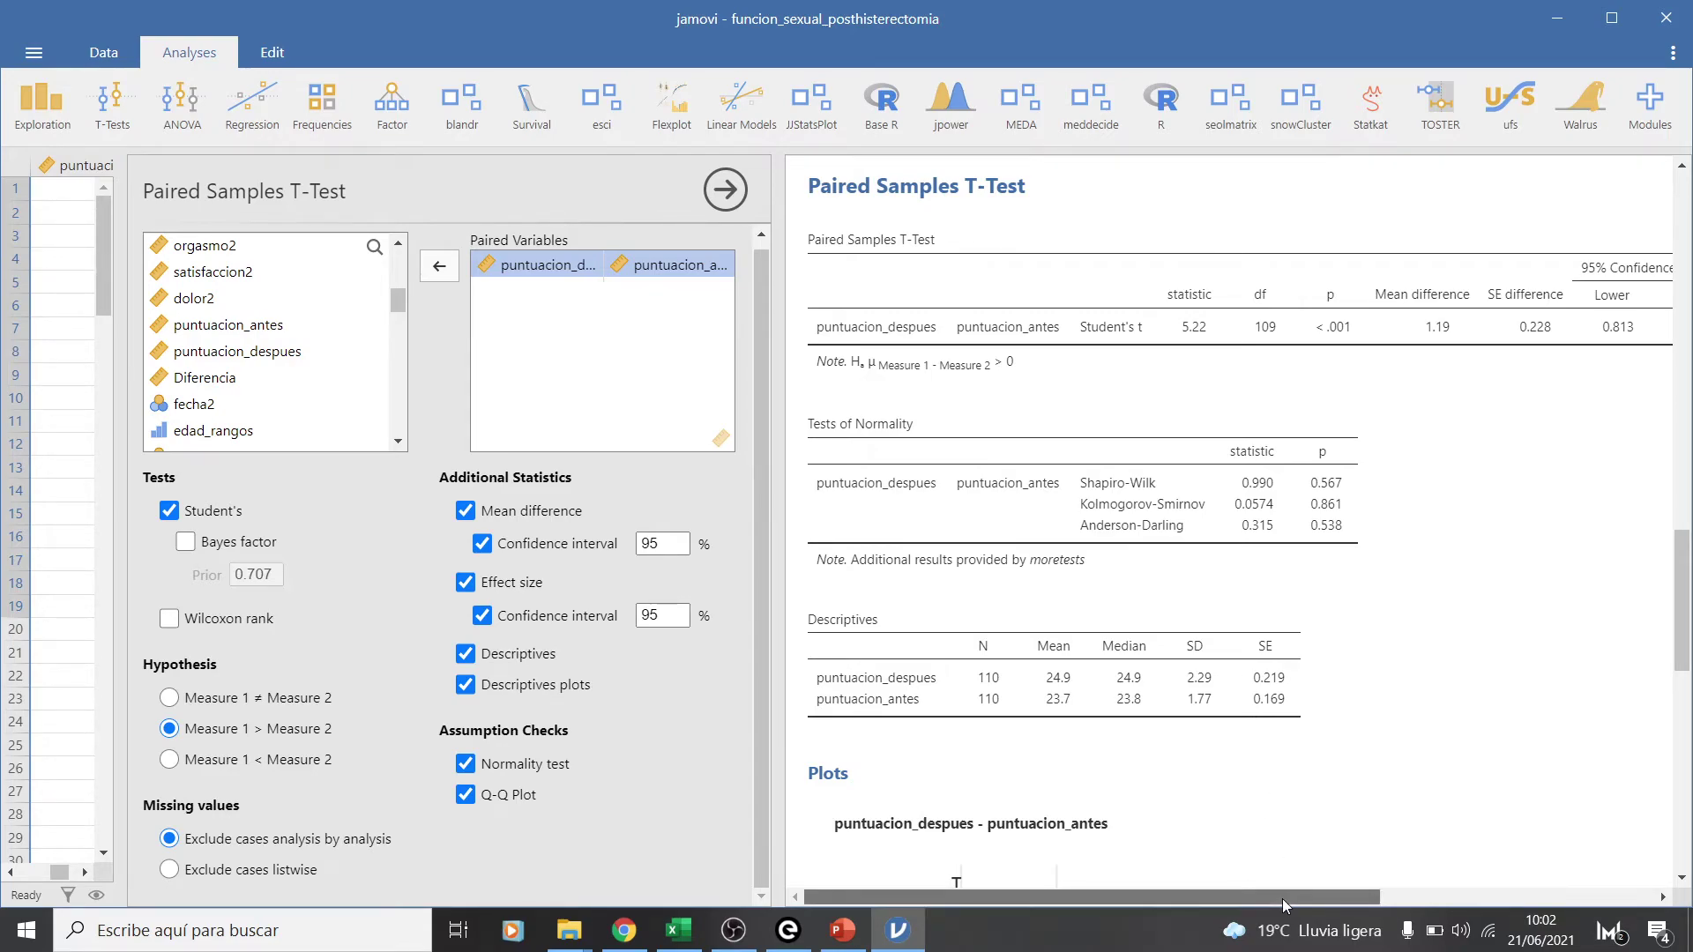
drag(1282, 897, 1387, 891)
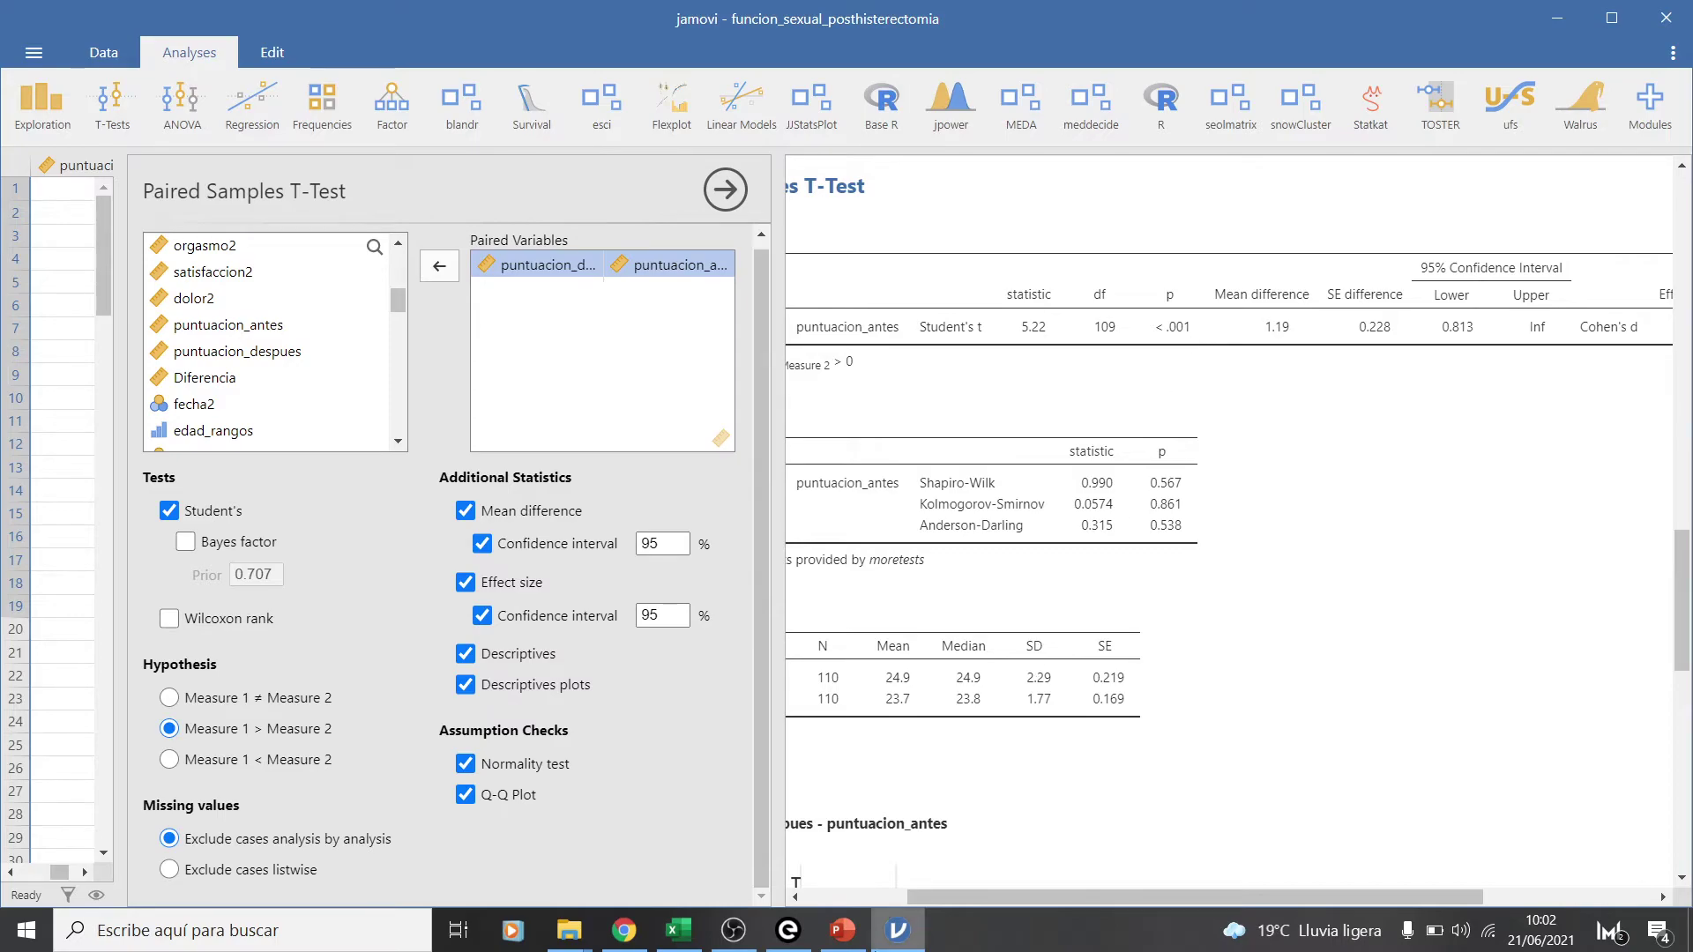
In Excel, fill the one-tailed alternative hypothesis in cell D11 of the t_relacionadas sheet with light green
click(691, 940)
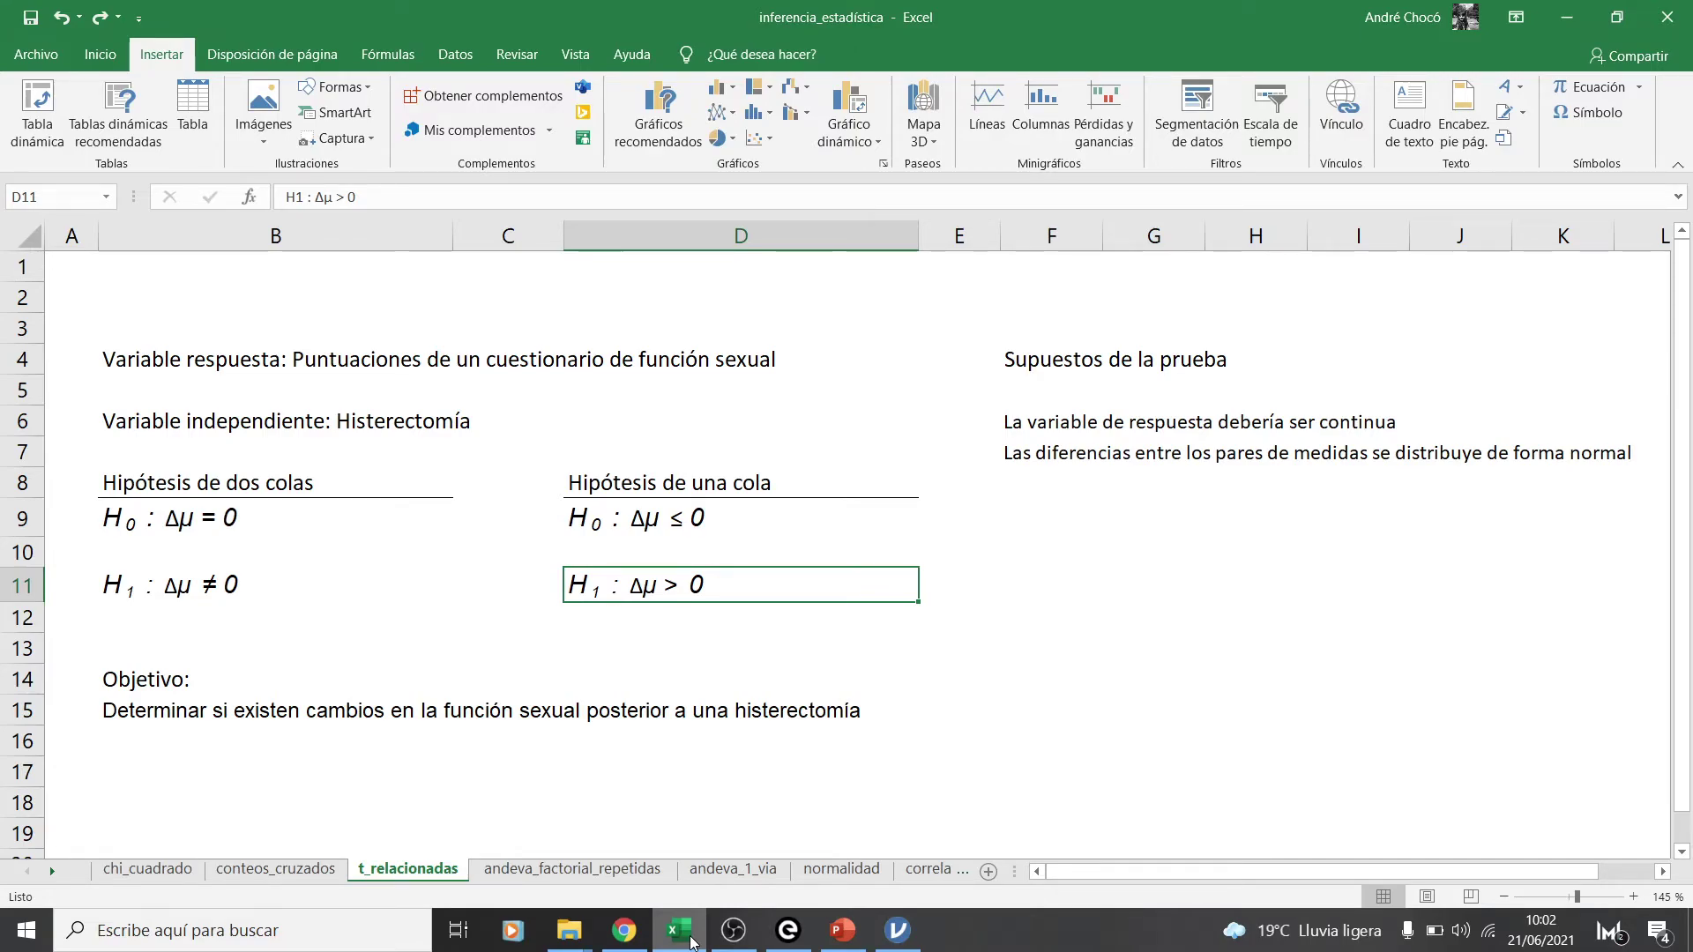
click(660, 526)
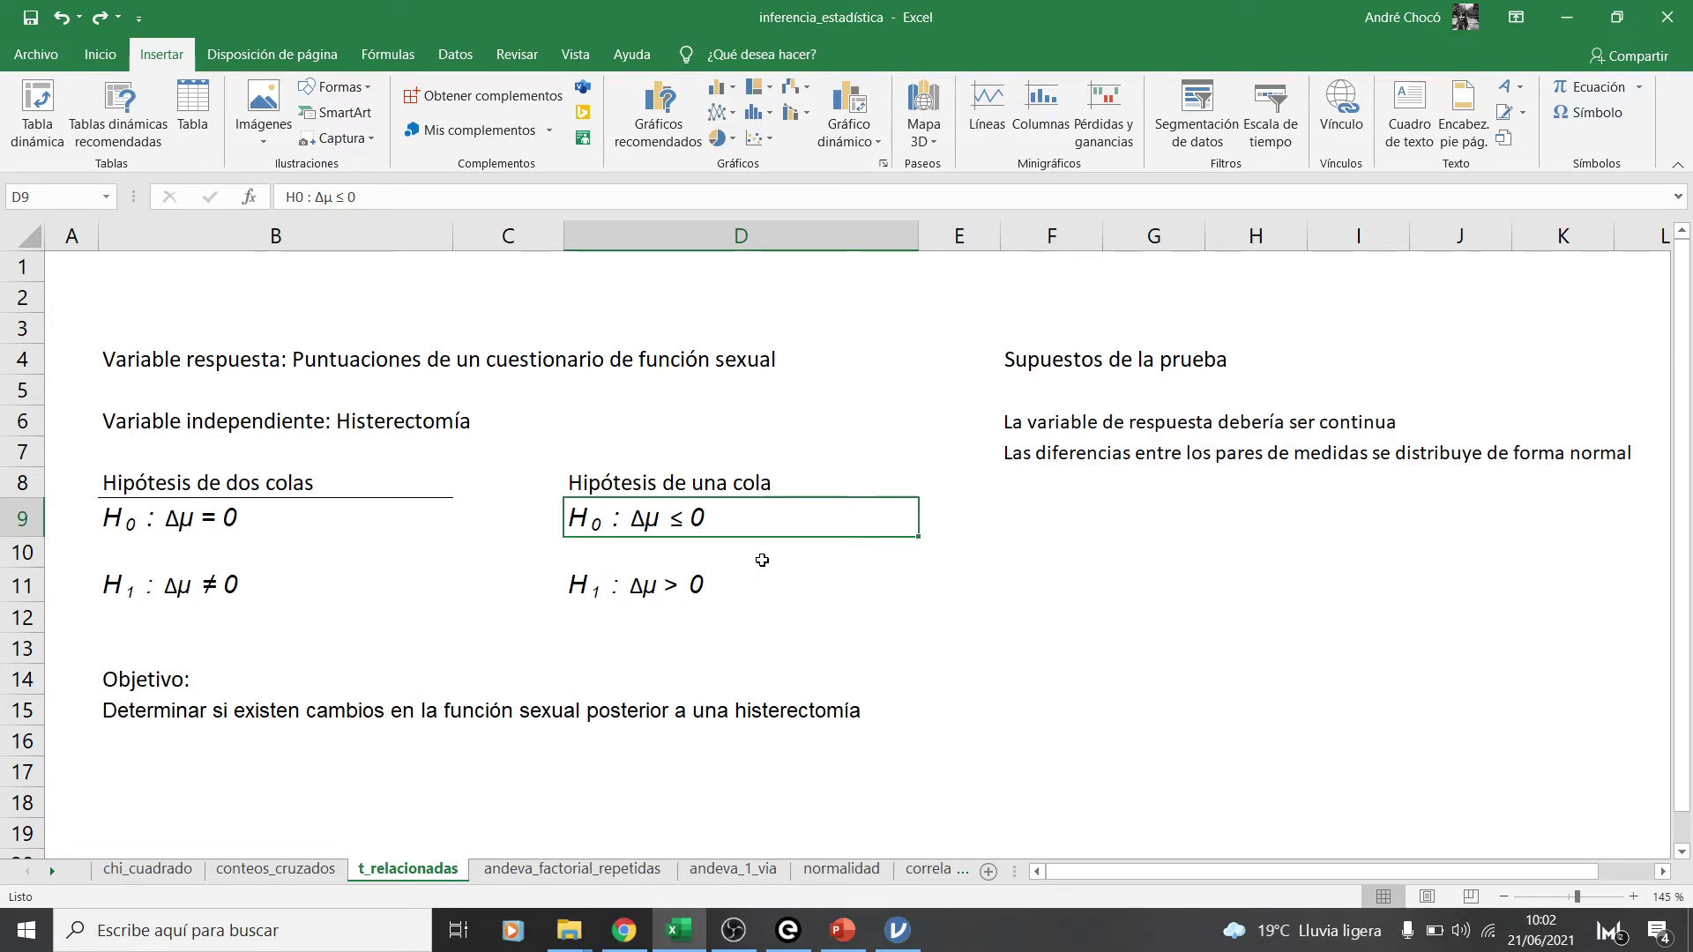
click(620, 588)
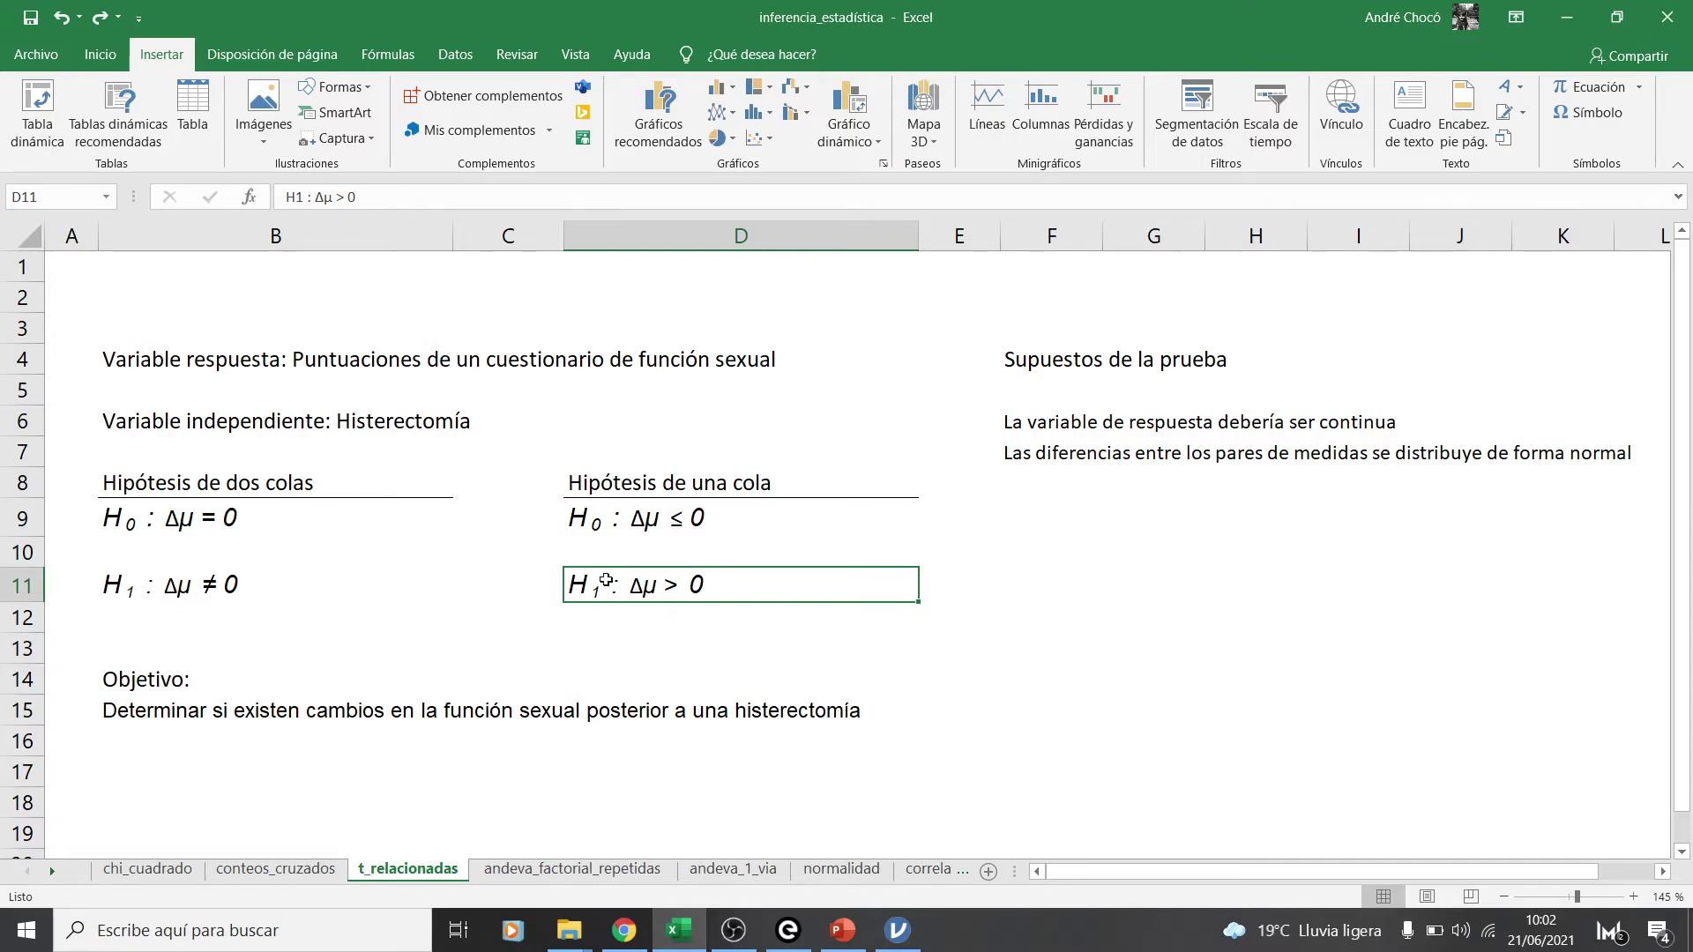
click(100, 55)
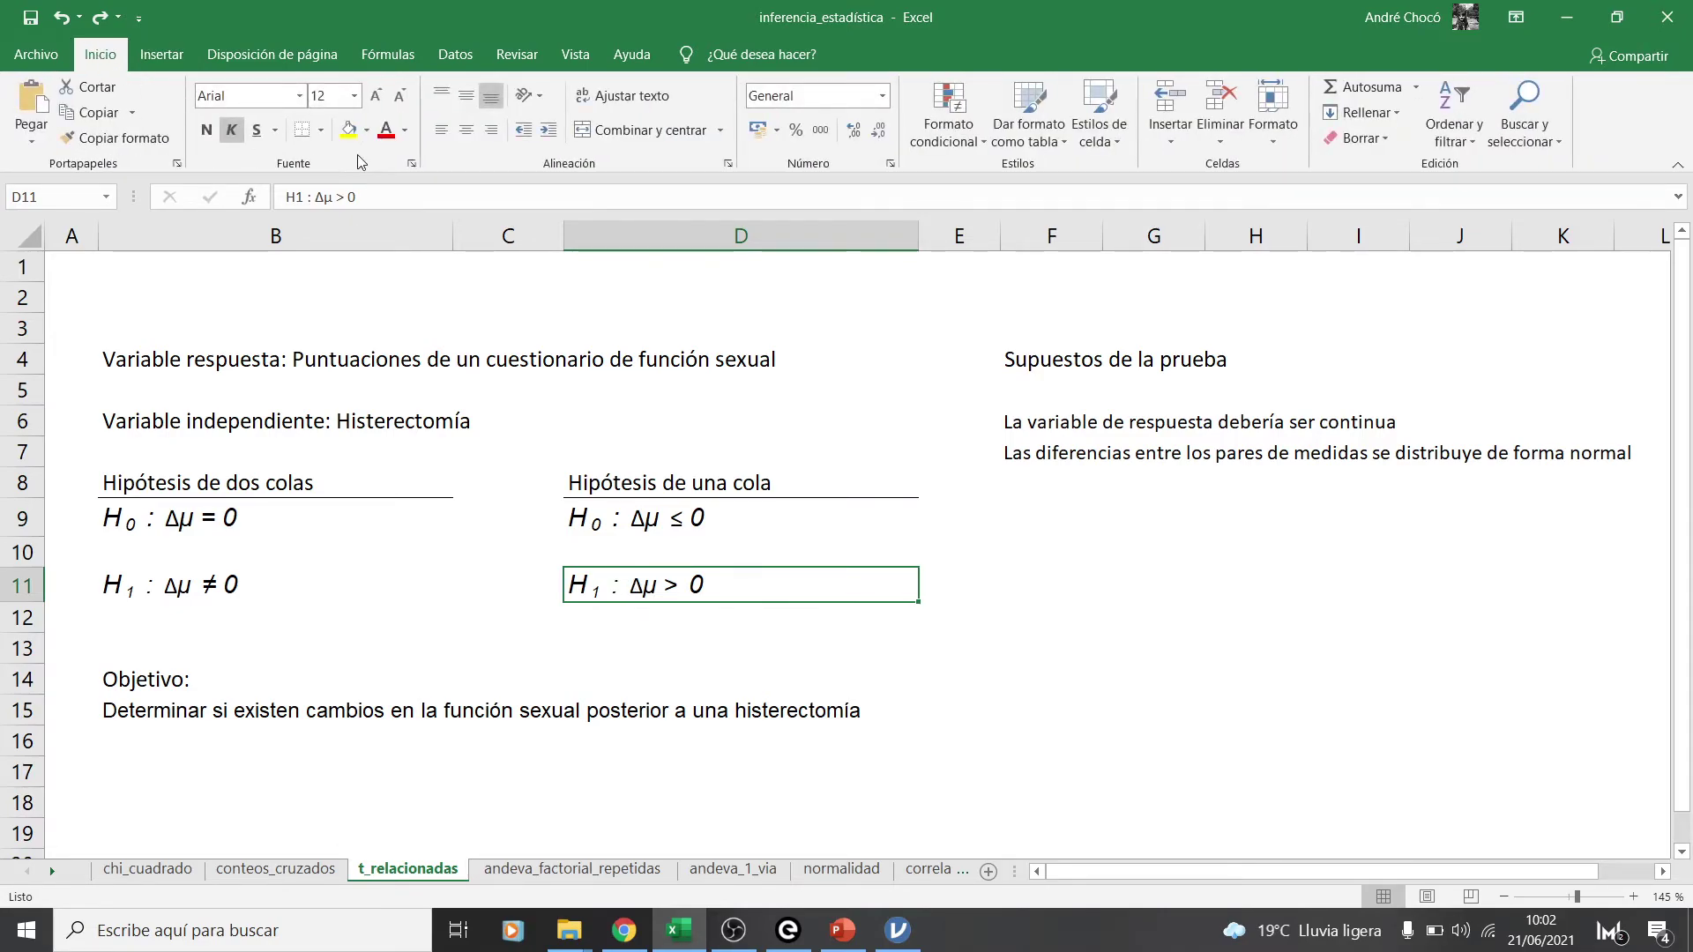
click(368, 134)
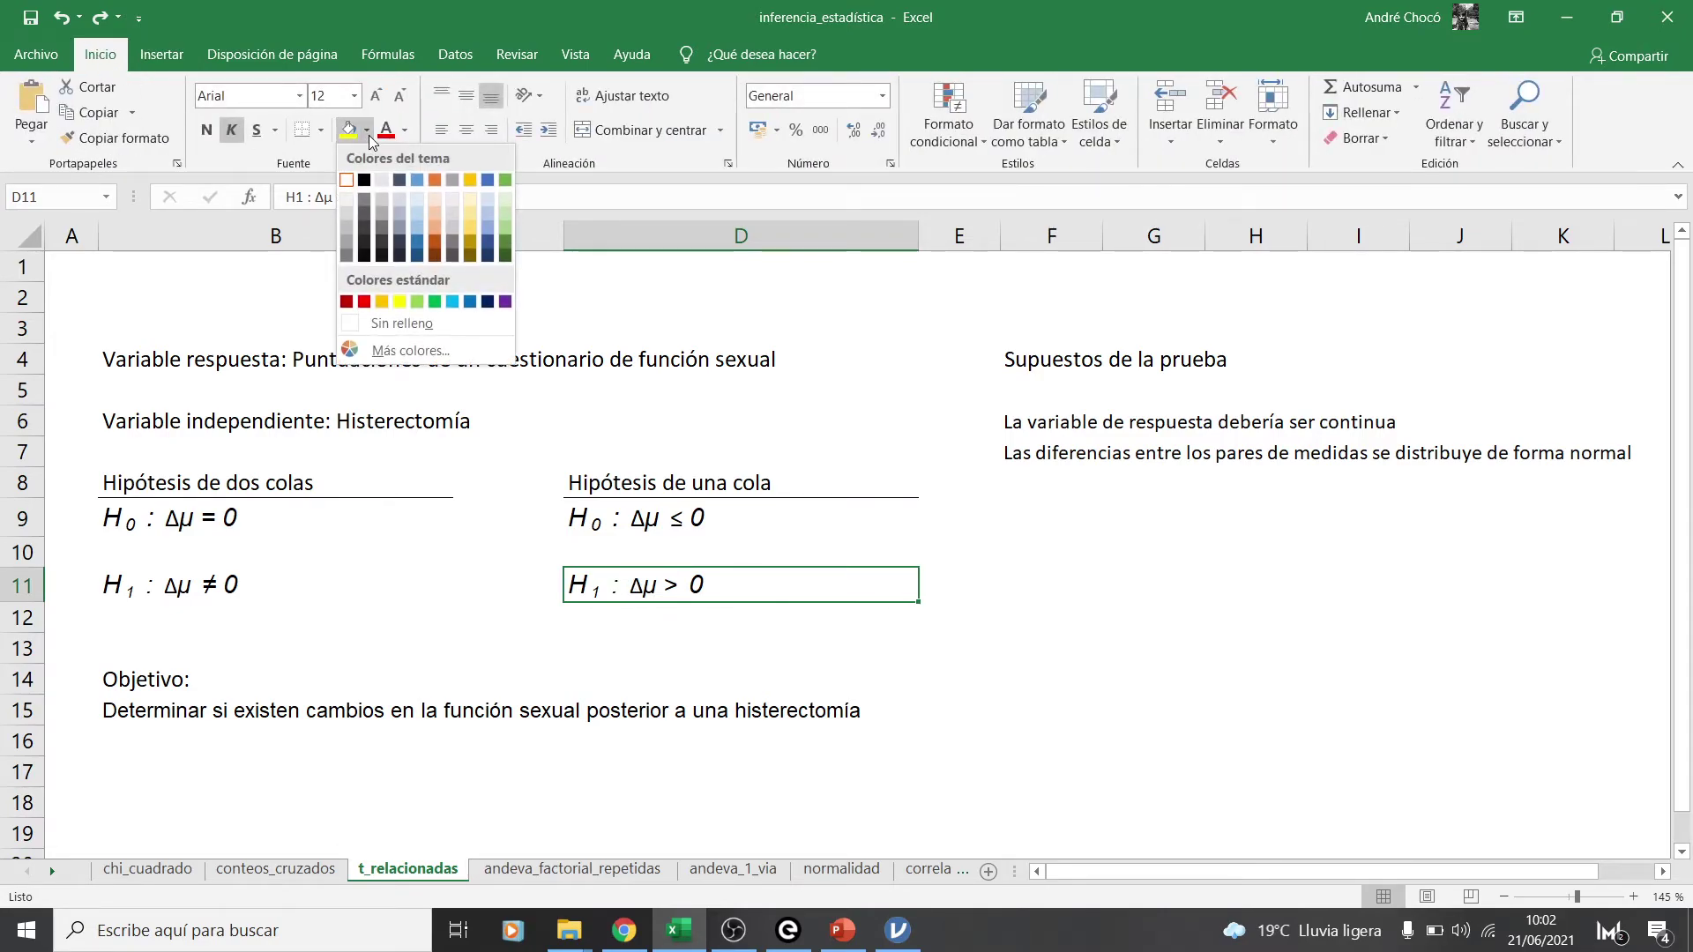
click(418, 302)
click(877, 809)
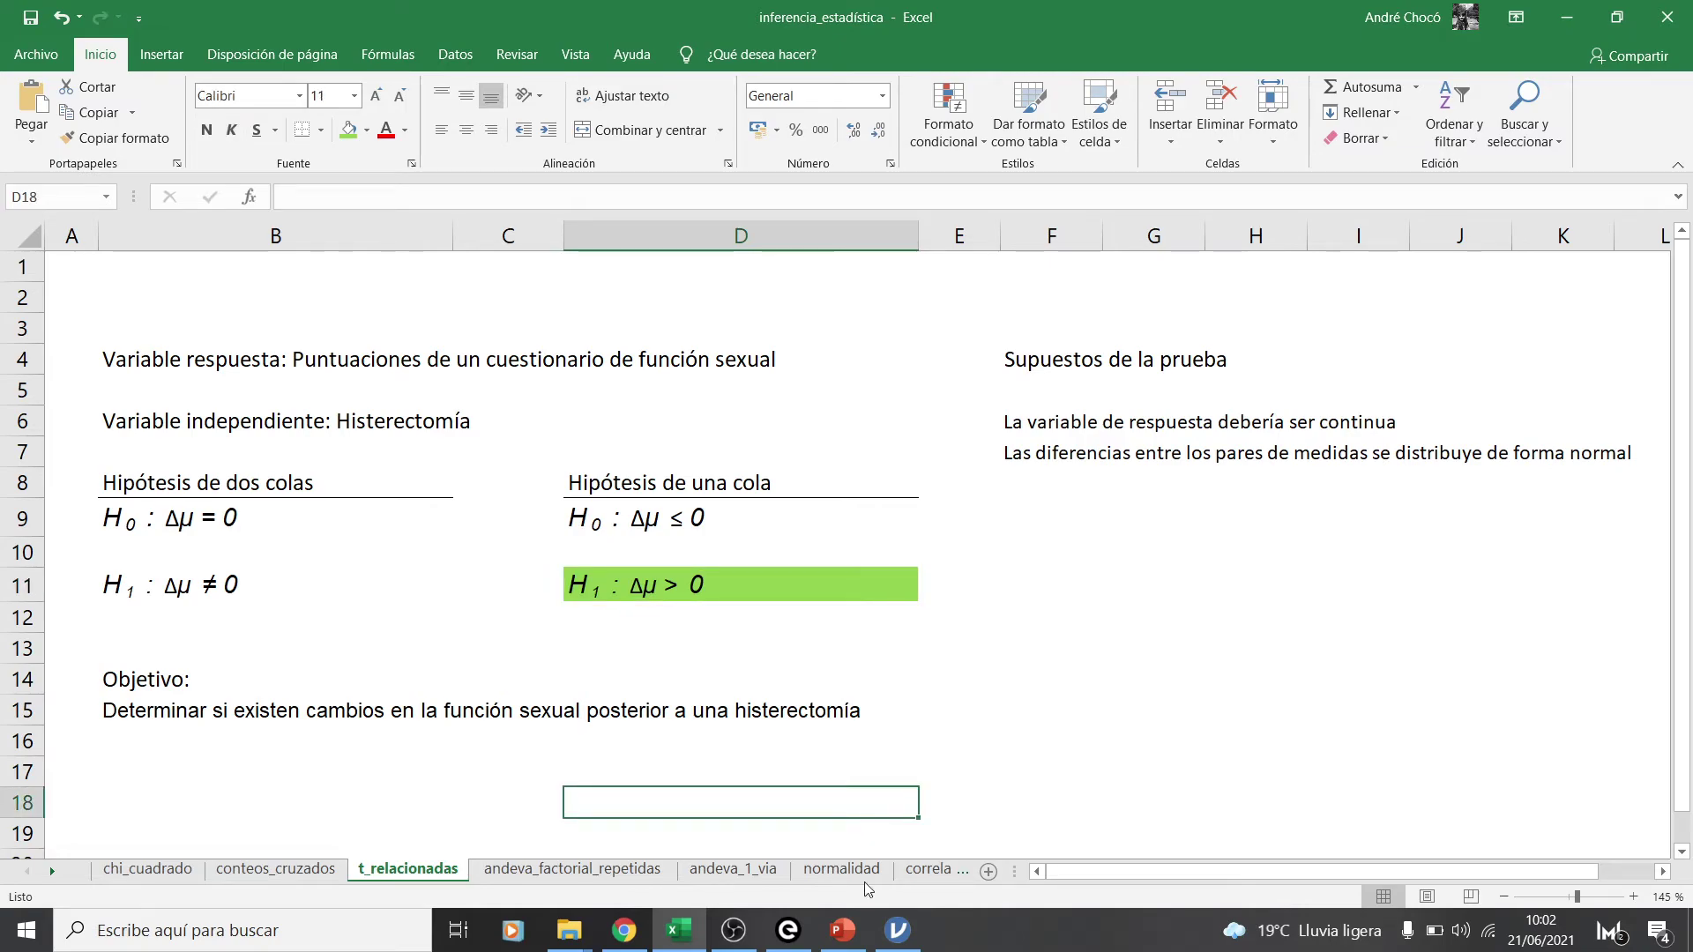
Back in jamovi, widen the results area and examine the t-test's p value, mean difference interval and Cohen's d with its interval
click(898, 930)
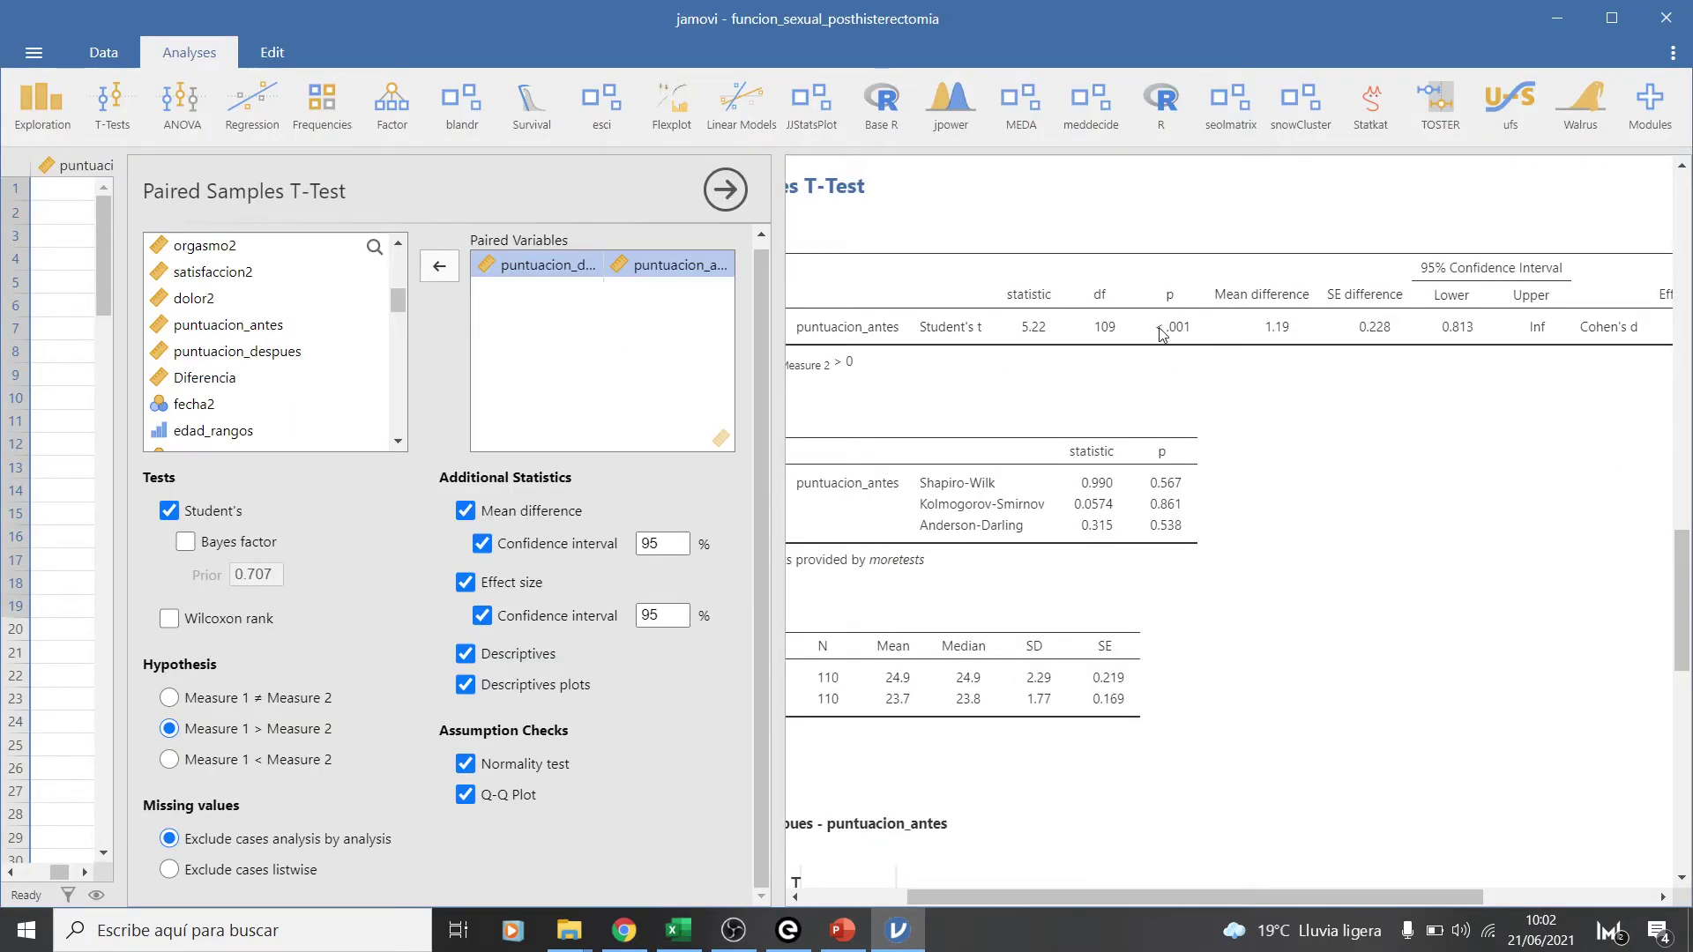
drag(1291, 902, 1460, 881)
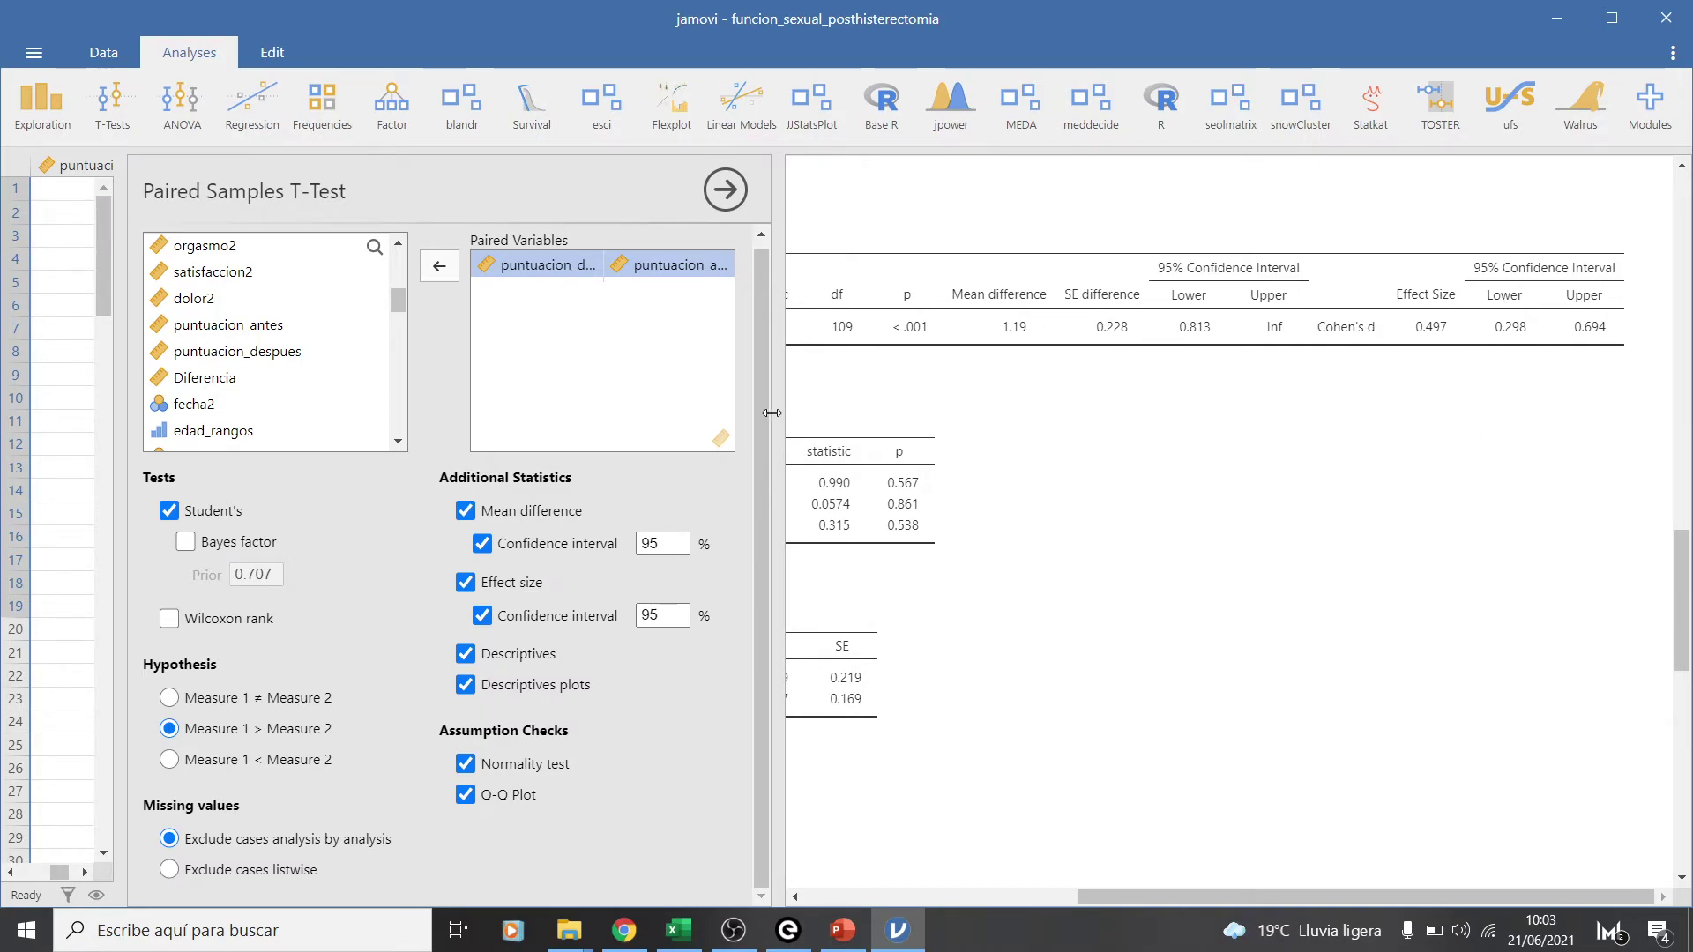
drag(776, 415, 564, 406)
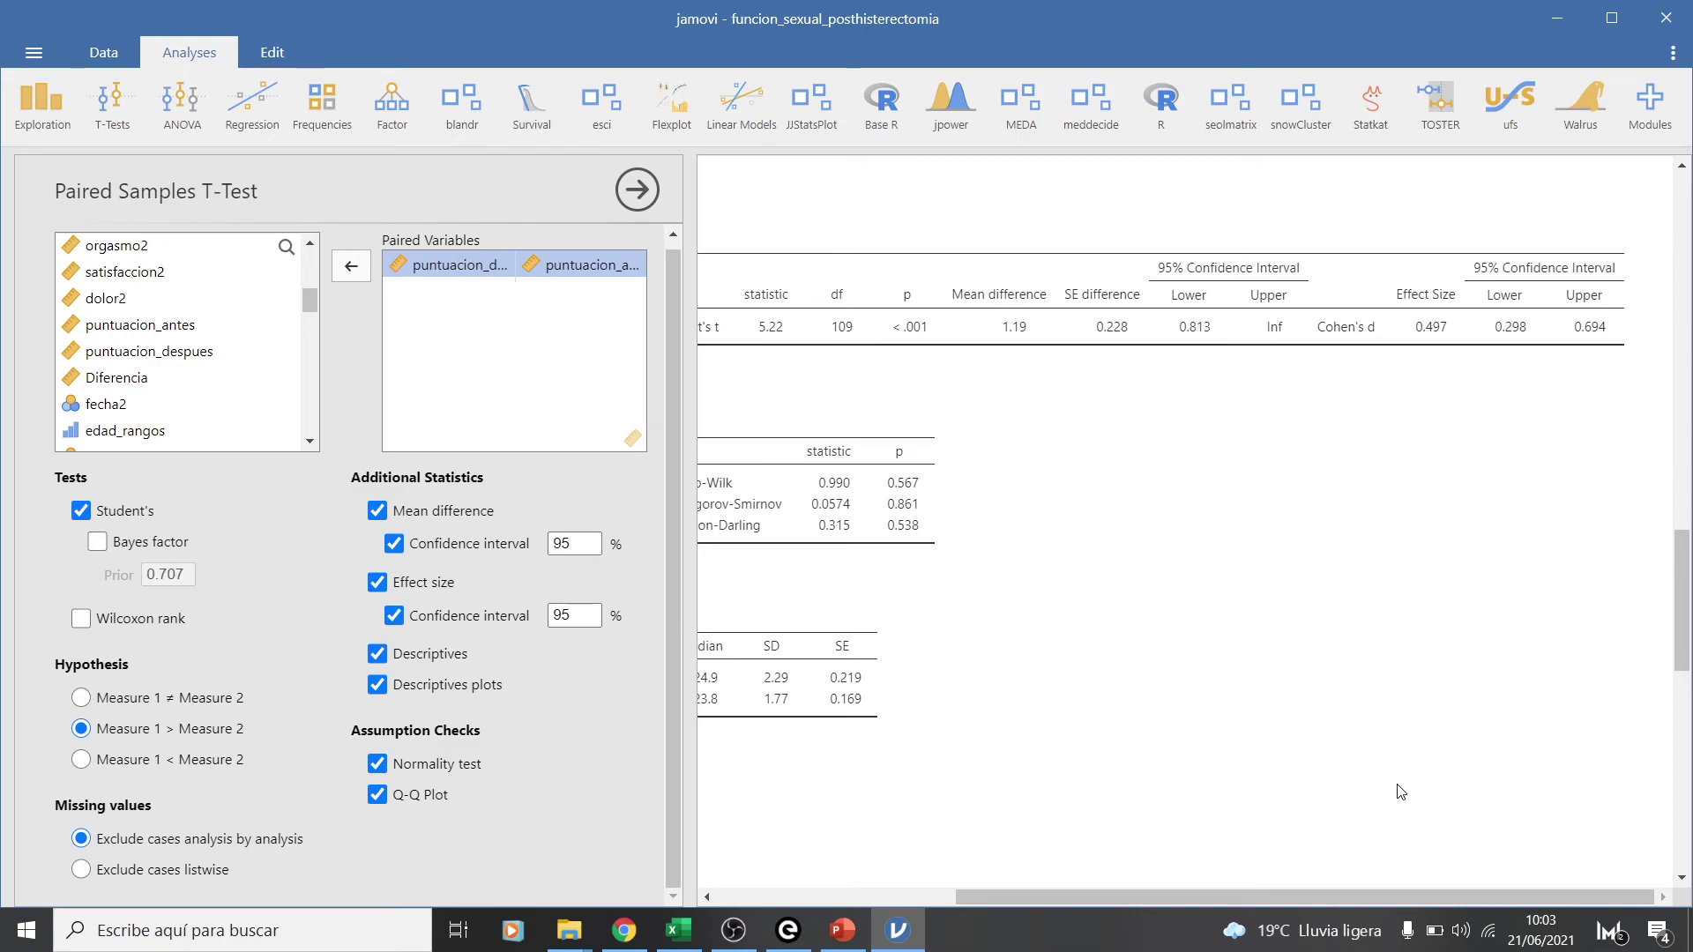
drag(1299, 896, 1263, 896)
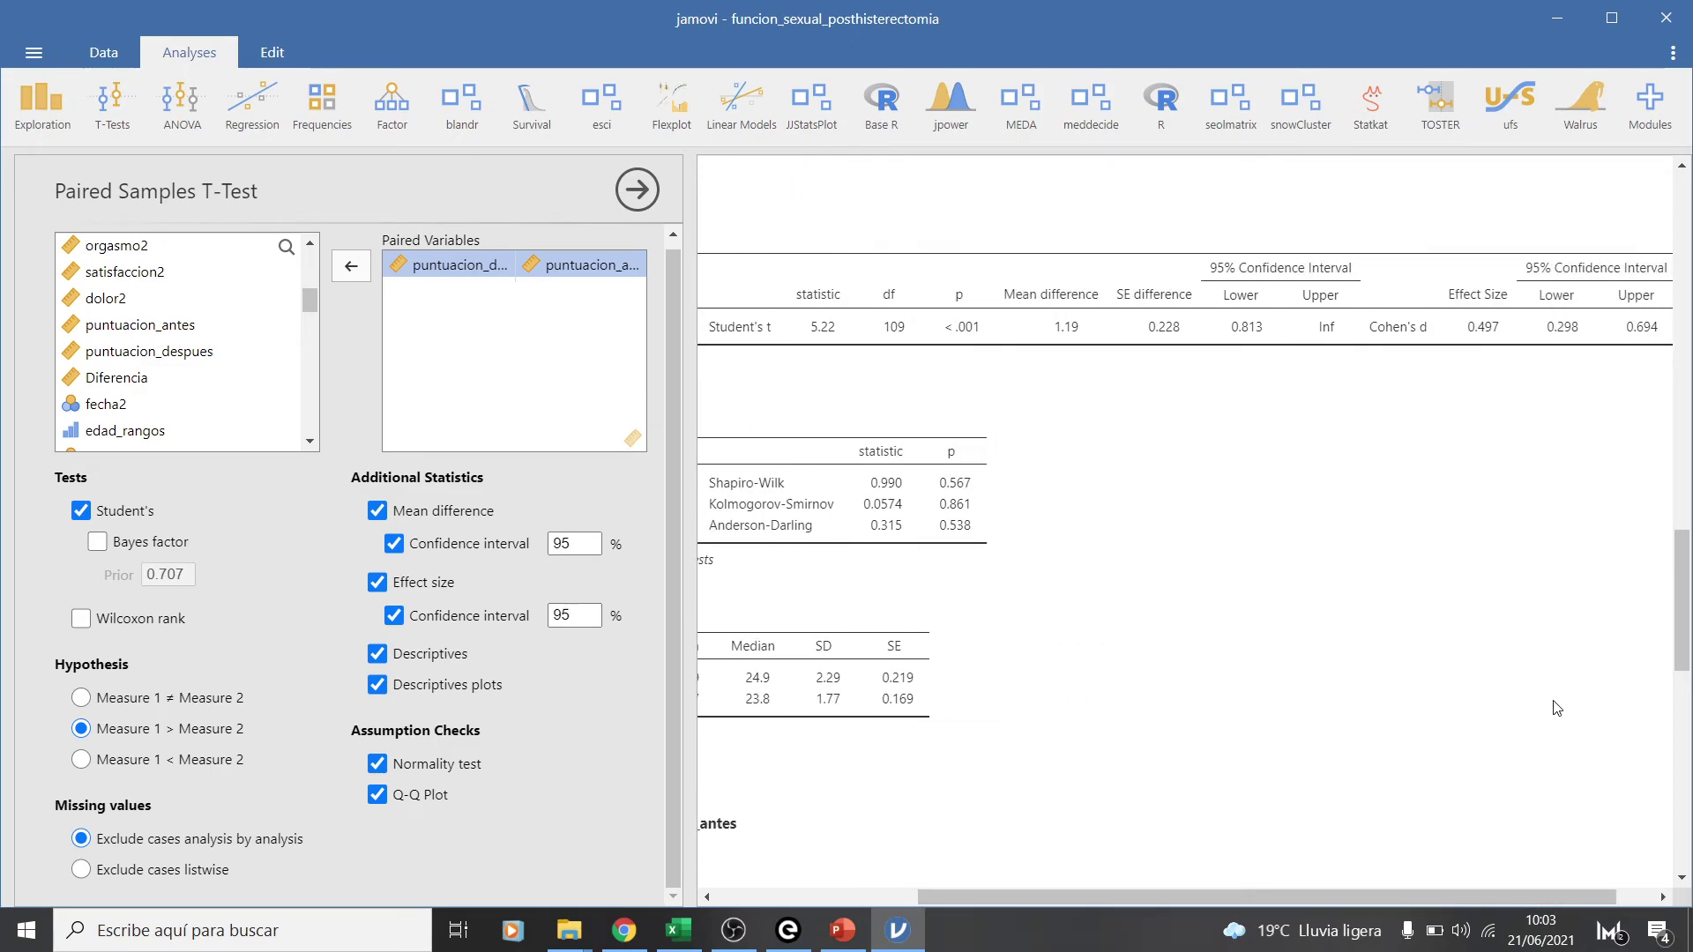
drag(1410, 894, 1388, 894)
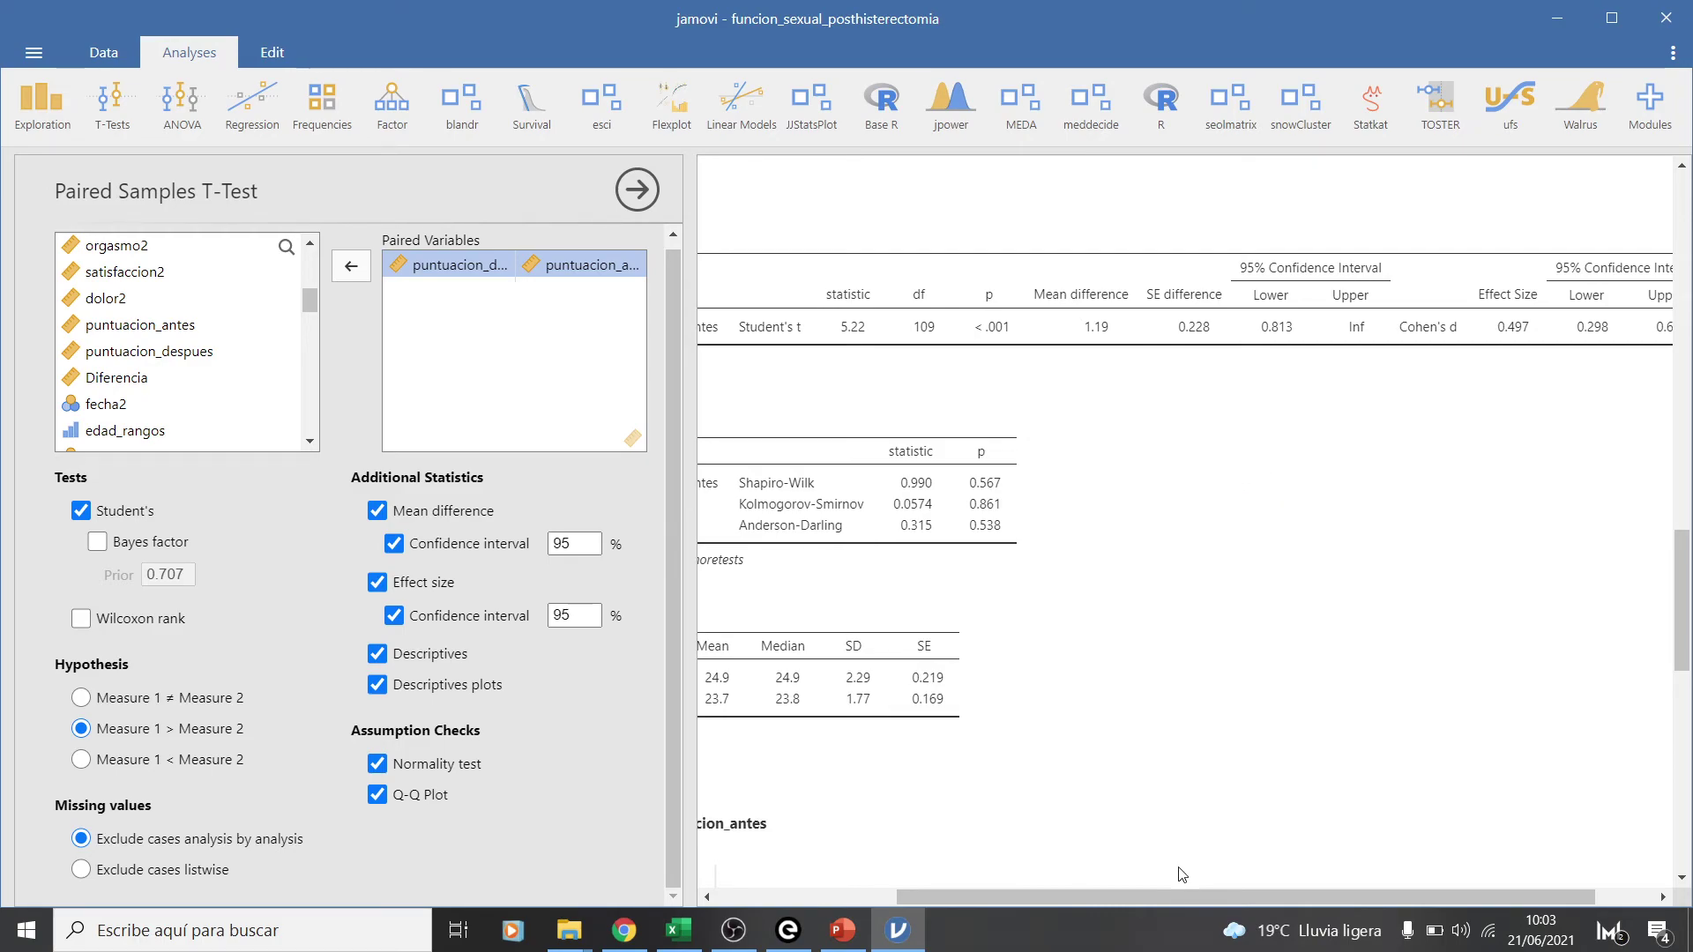
drag(1173, 896, 902, 896)
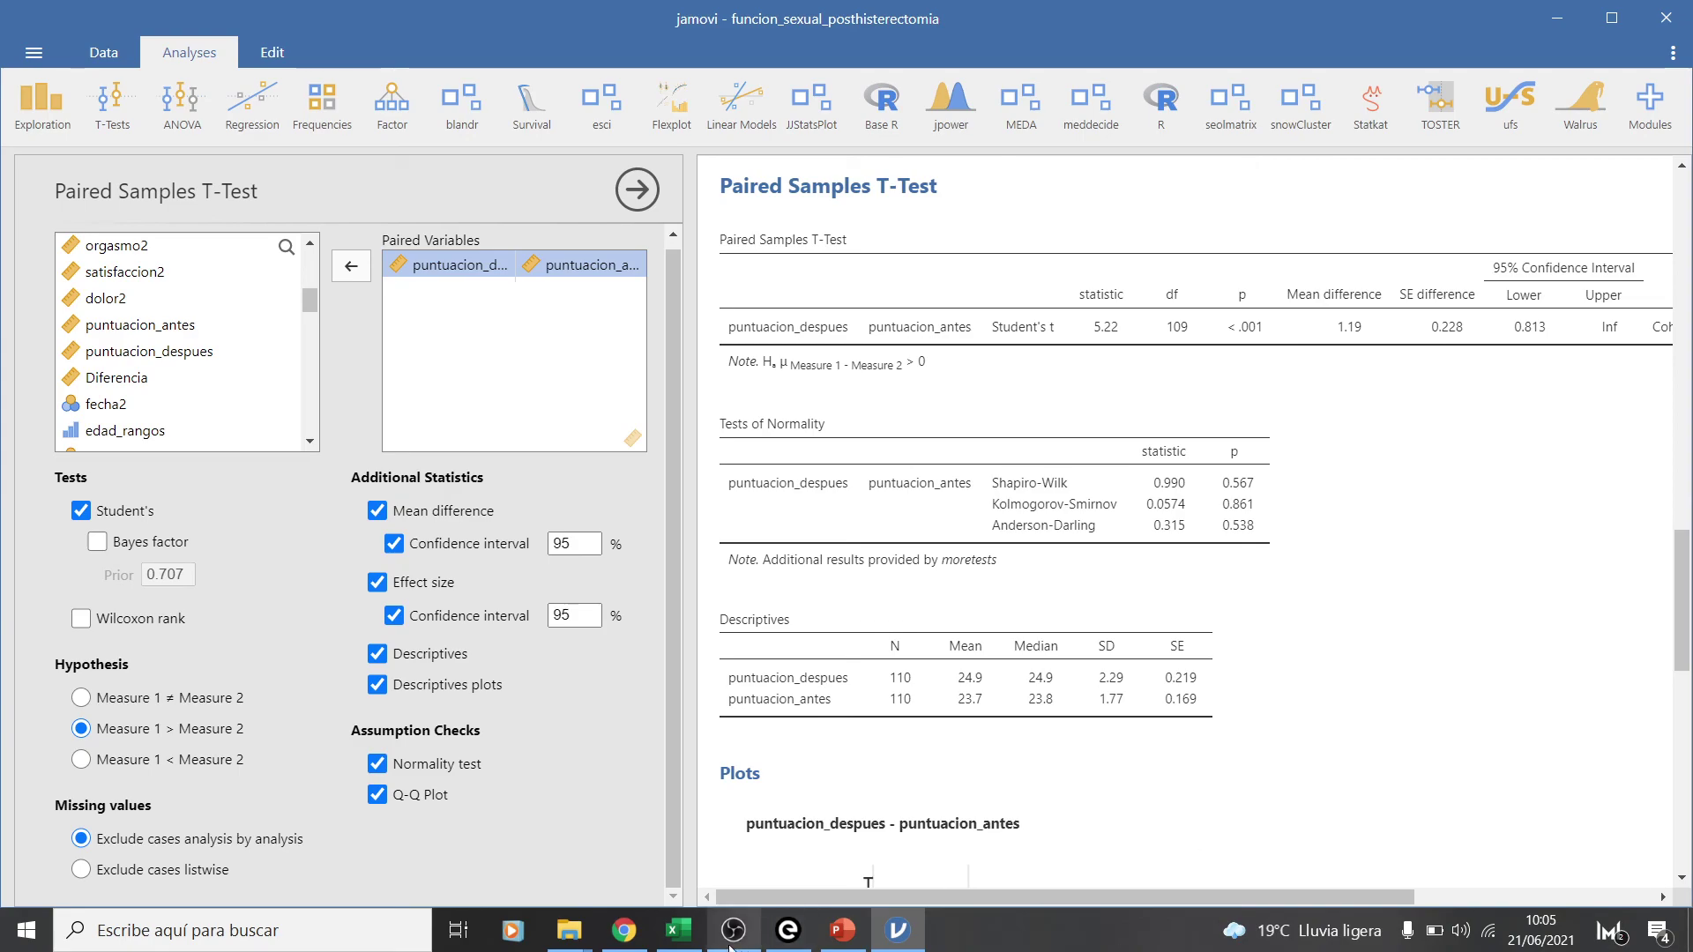
Switch to Chrome and open the playlists of the Asesoría Estadística y Tesis YouTube channel
click(624, 930)
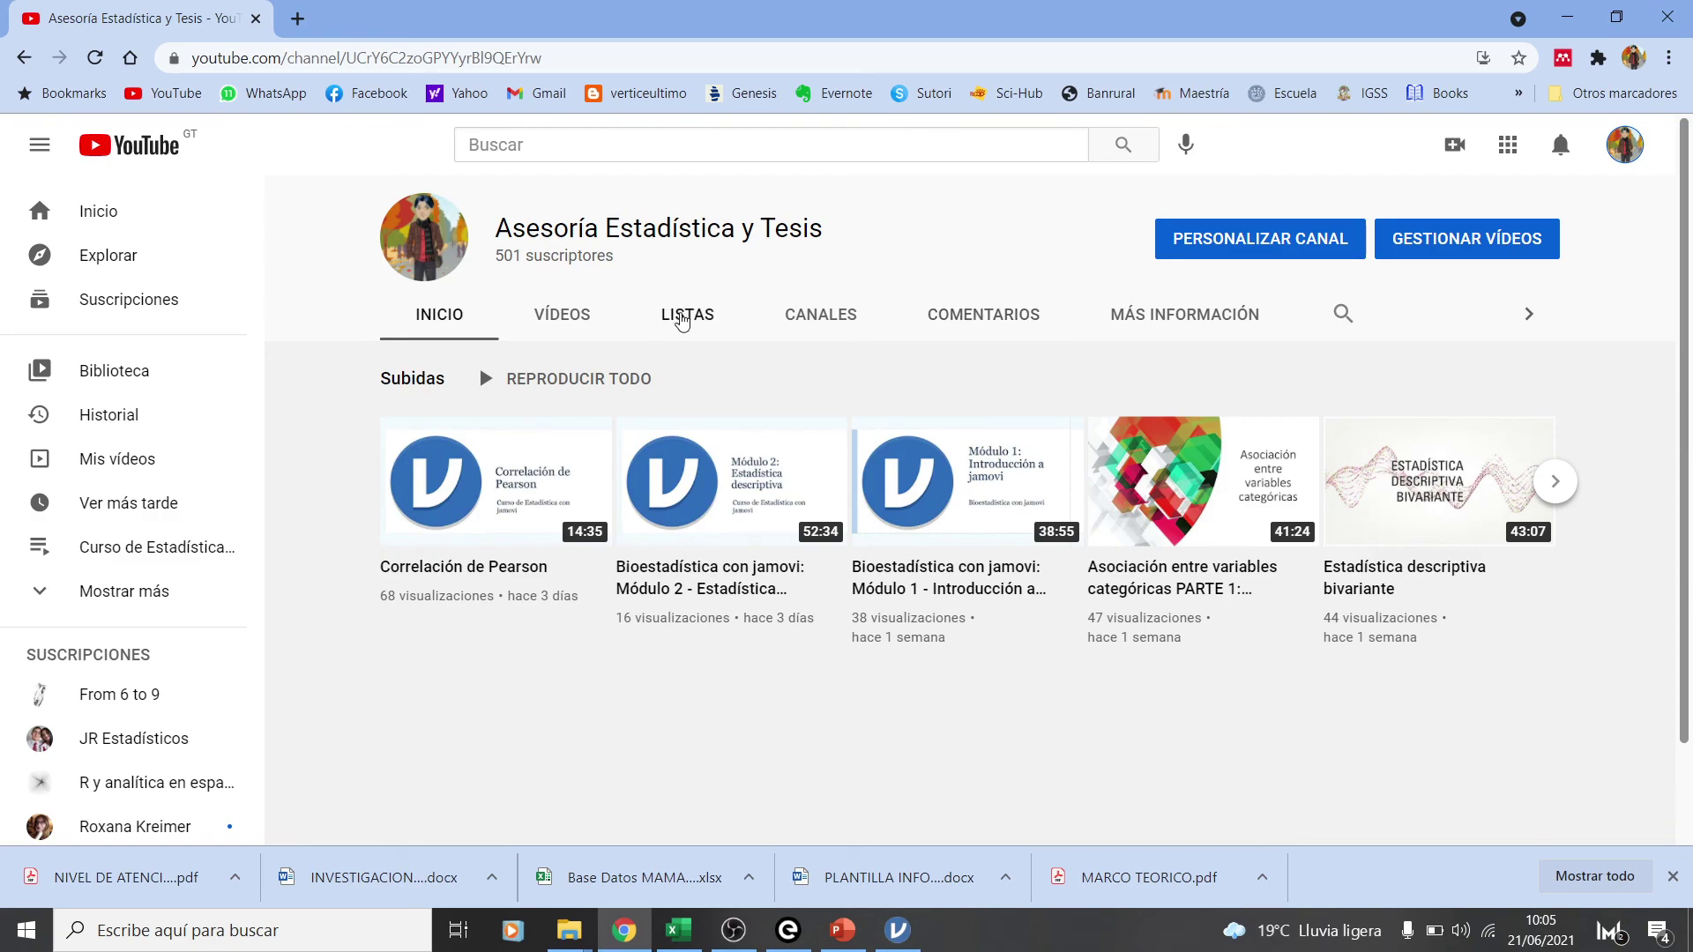
click(682, 319)
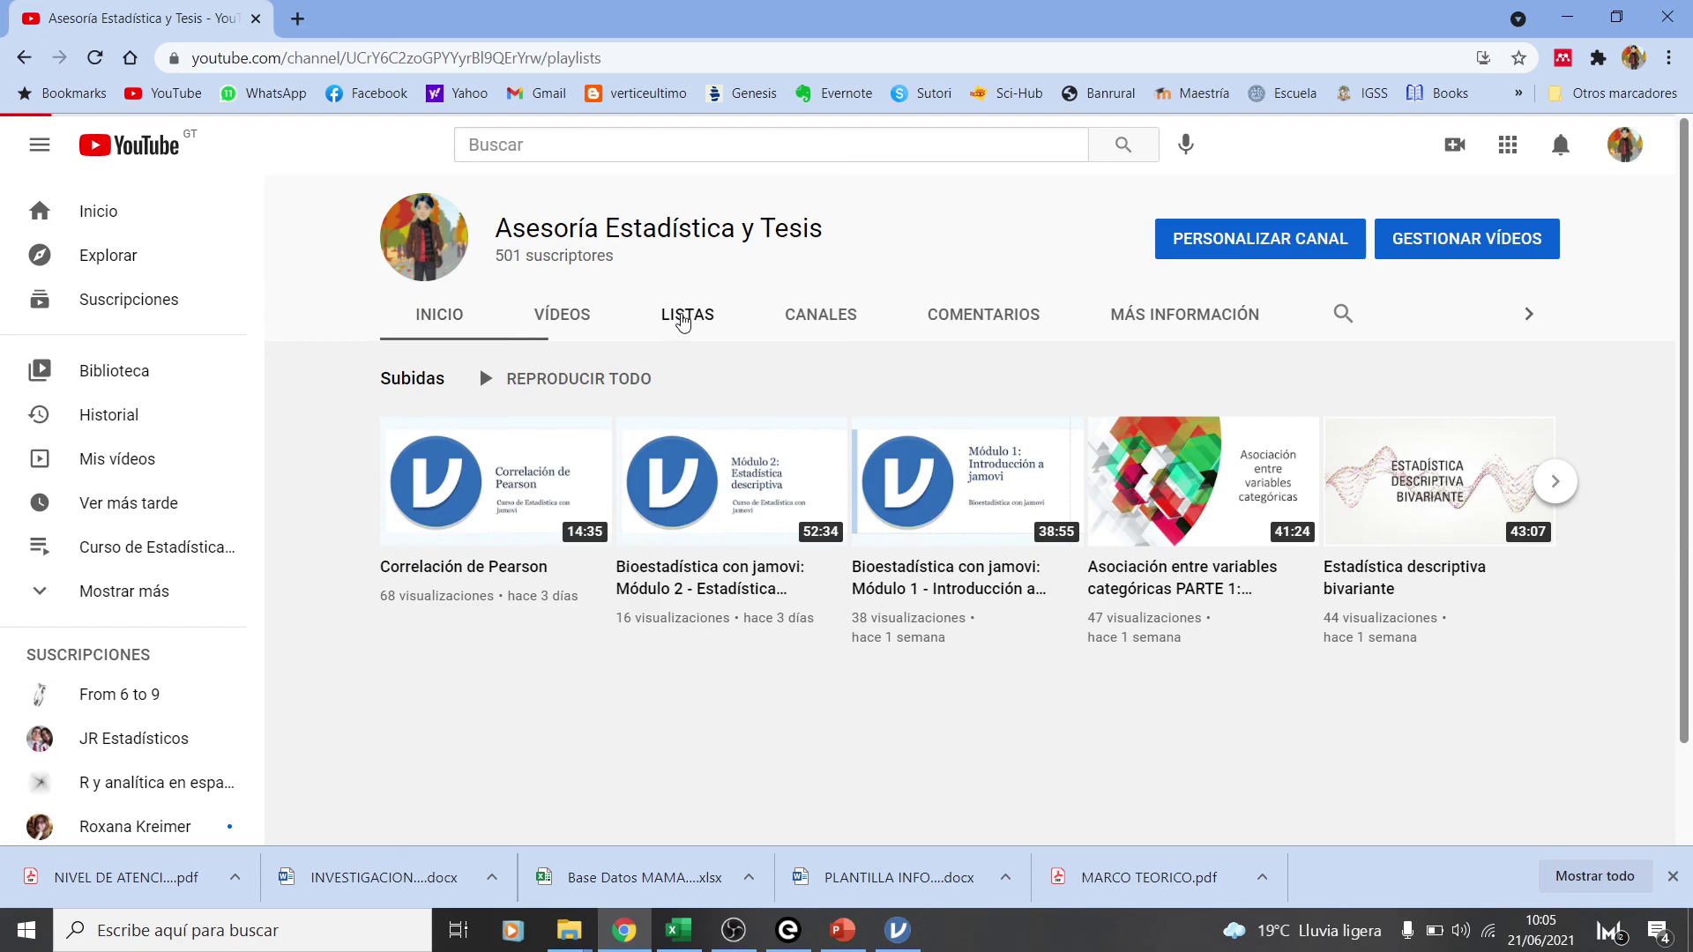